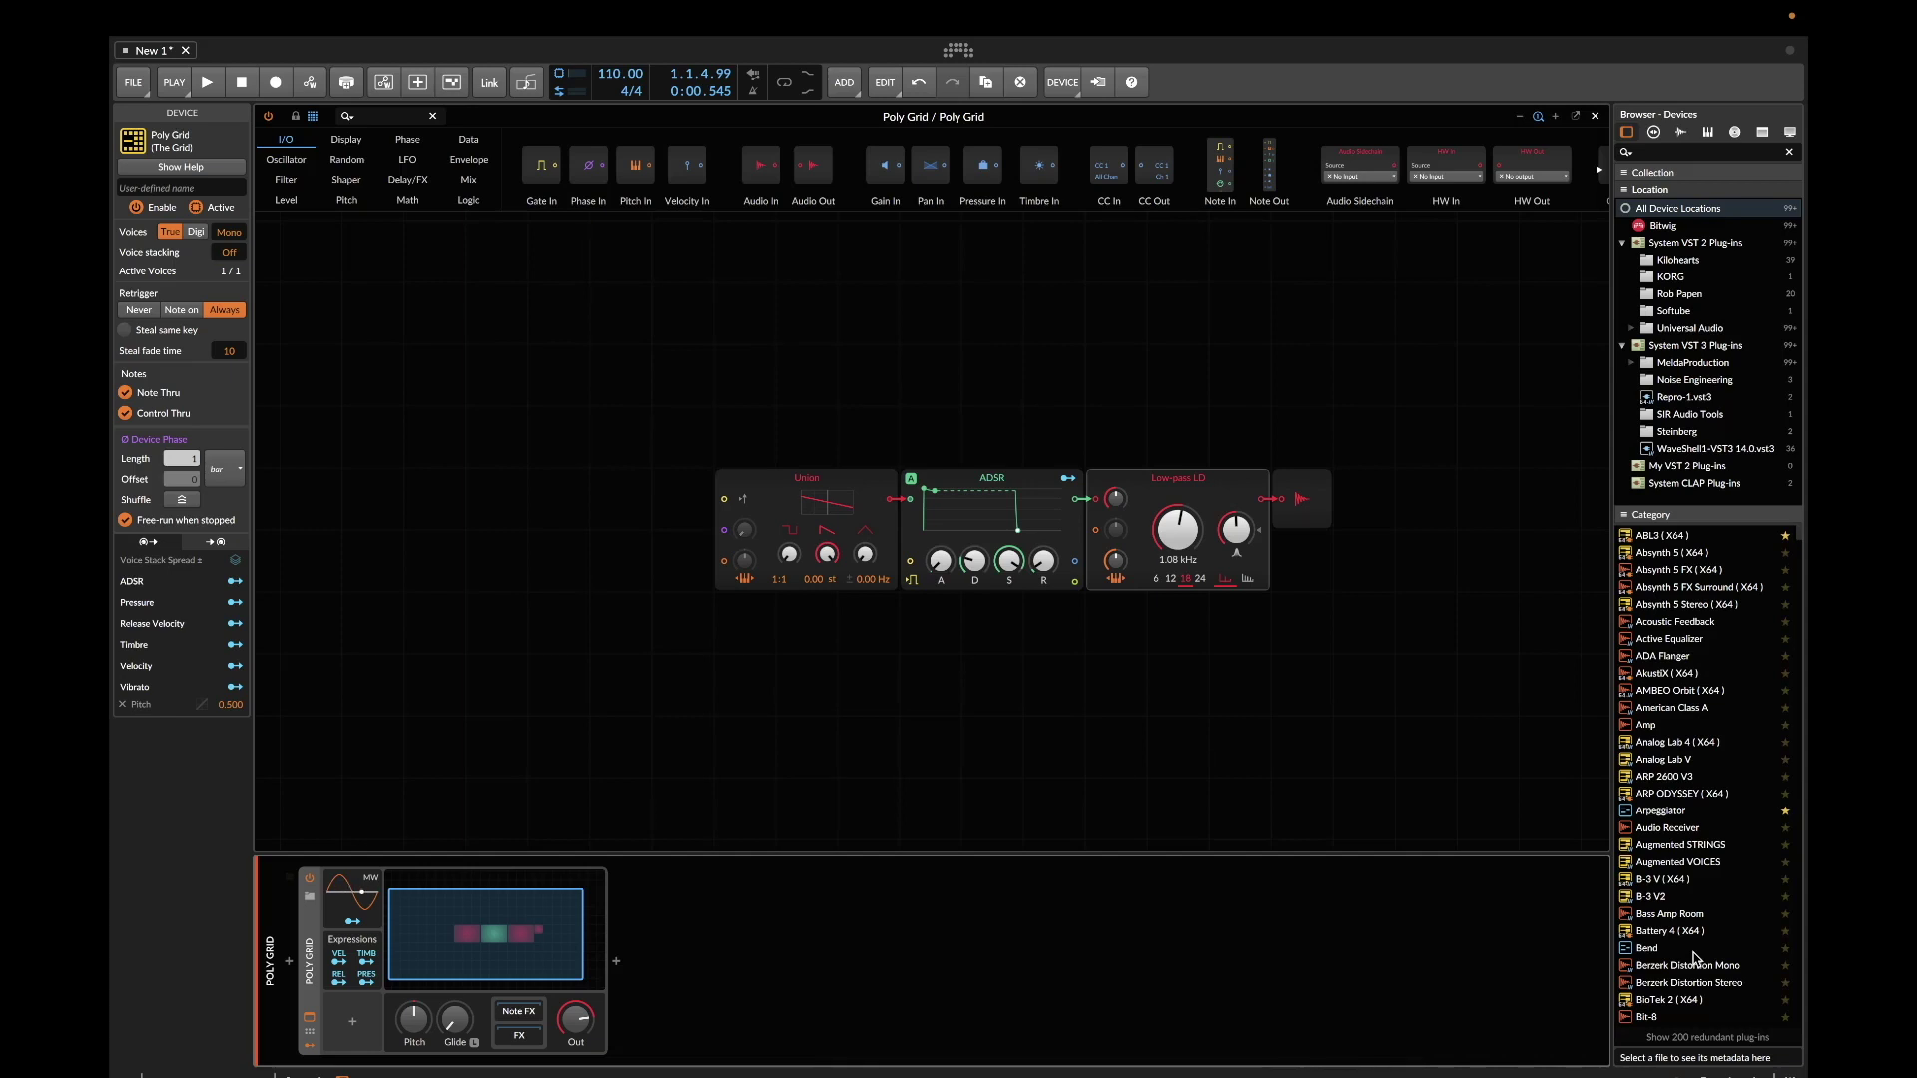
# Inspect the Poly Grid's Union oscillator, ADSR and Low-pass LD modules, then return to its device settings
pyautogui.moveTo(620, 364); pyautogui.dragTo(1425, 670)
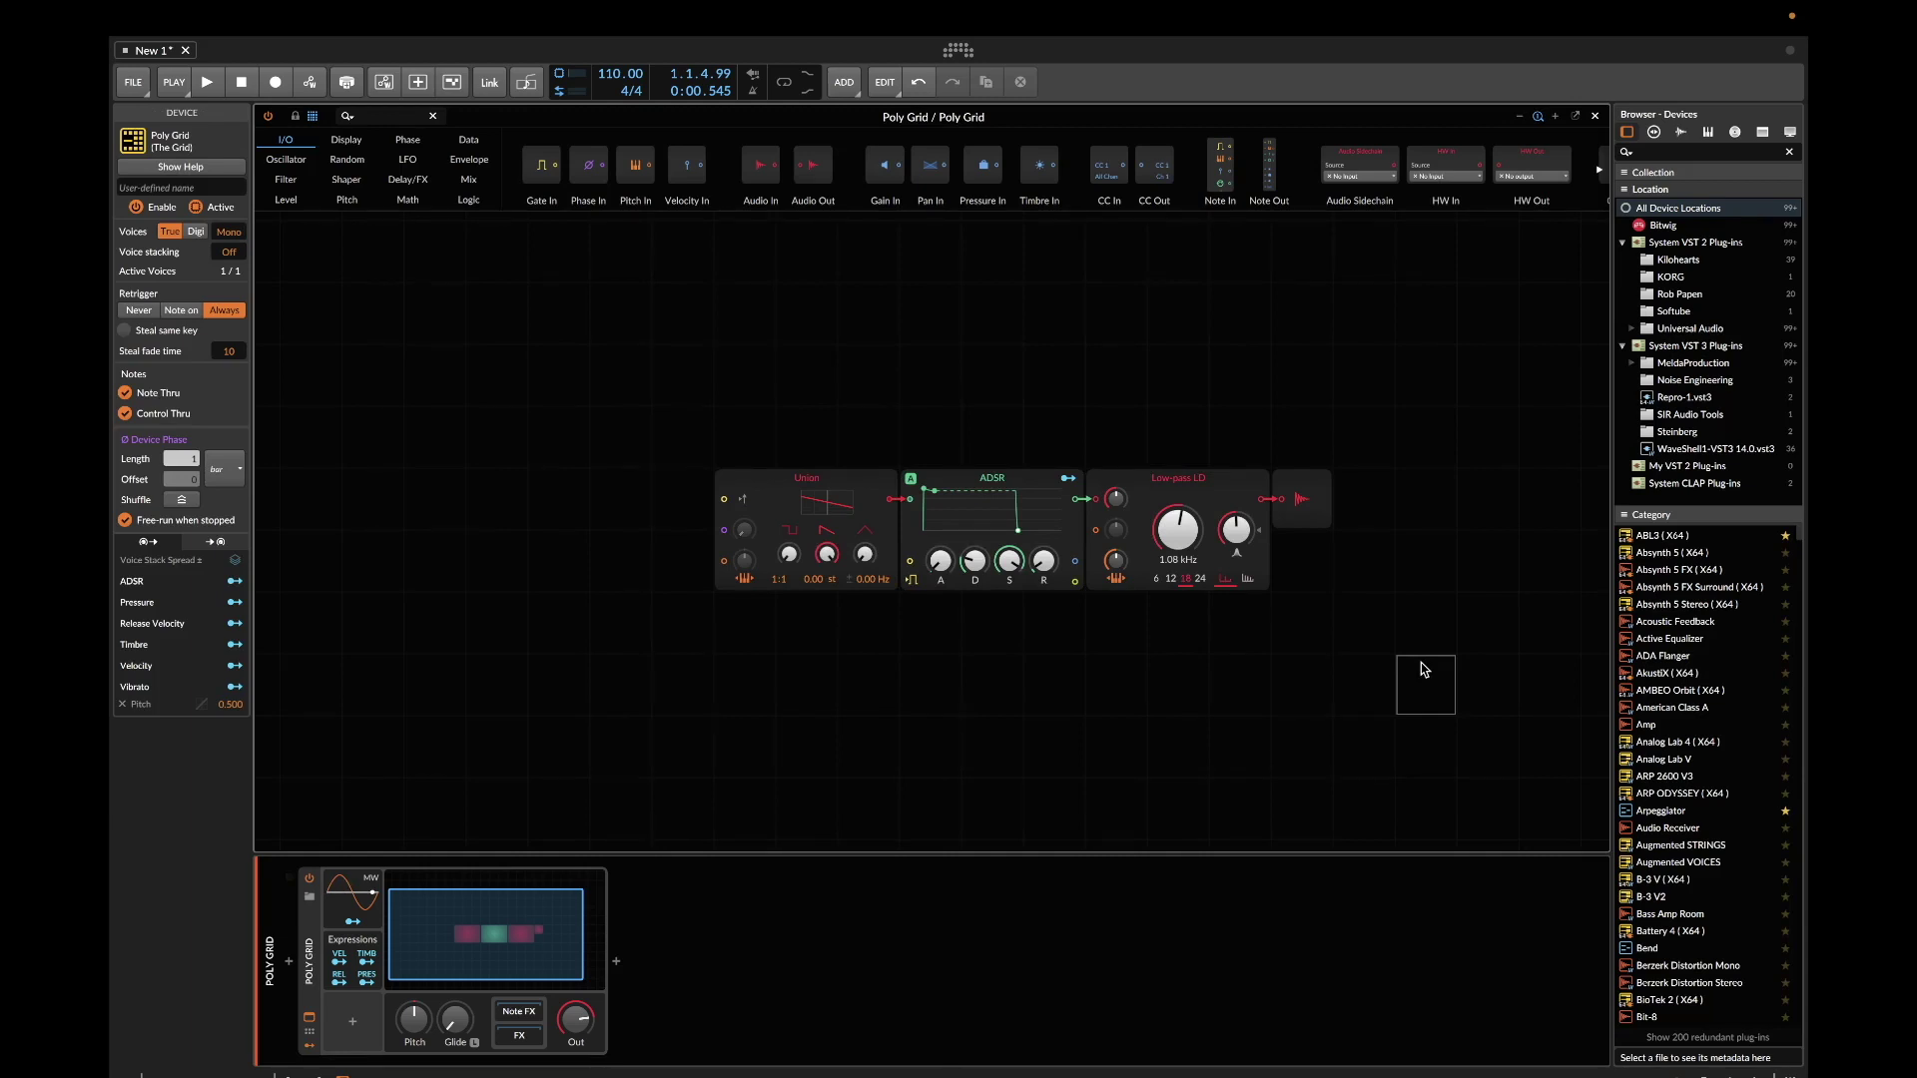
pyautogui.click(789, 498)
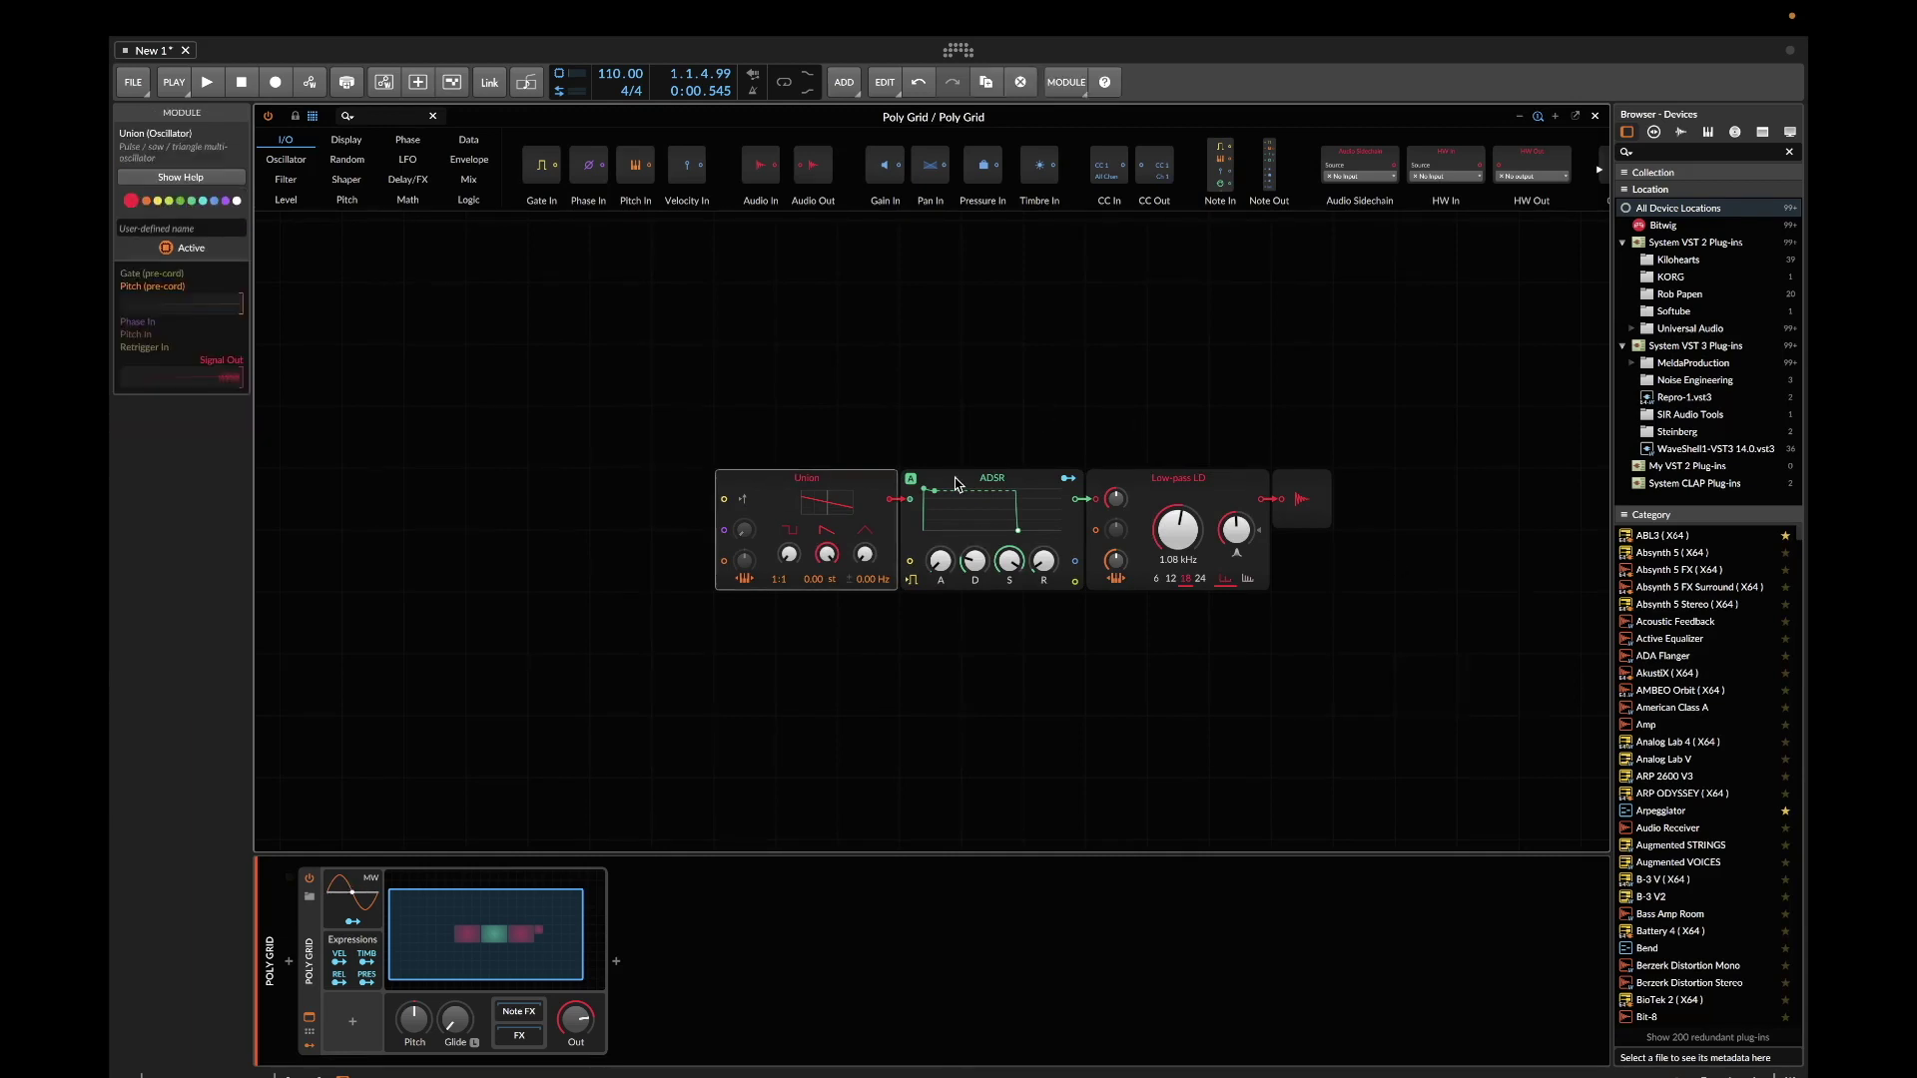
pyautogui.click(955, 483)
pyautogui.click(1241, 490)
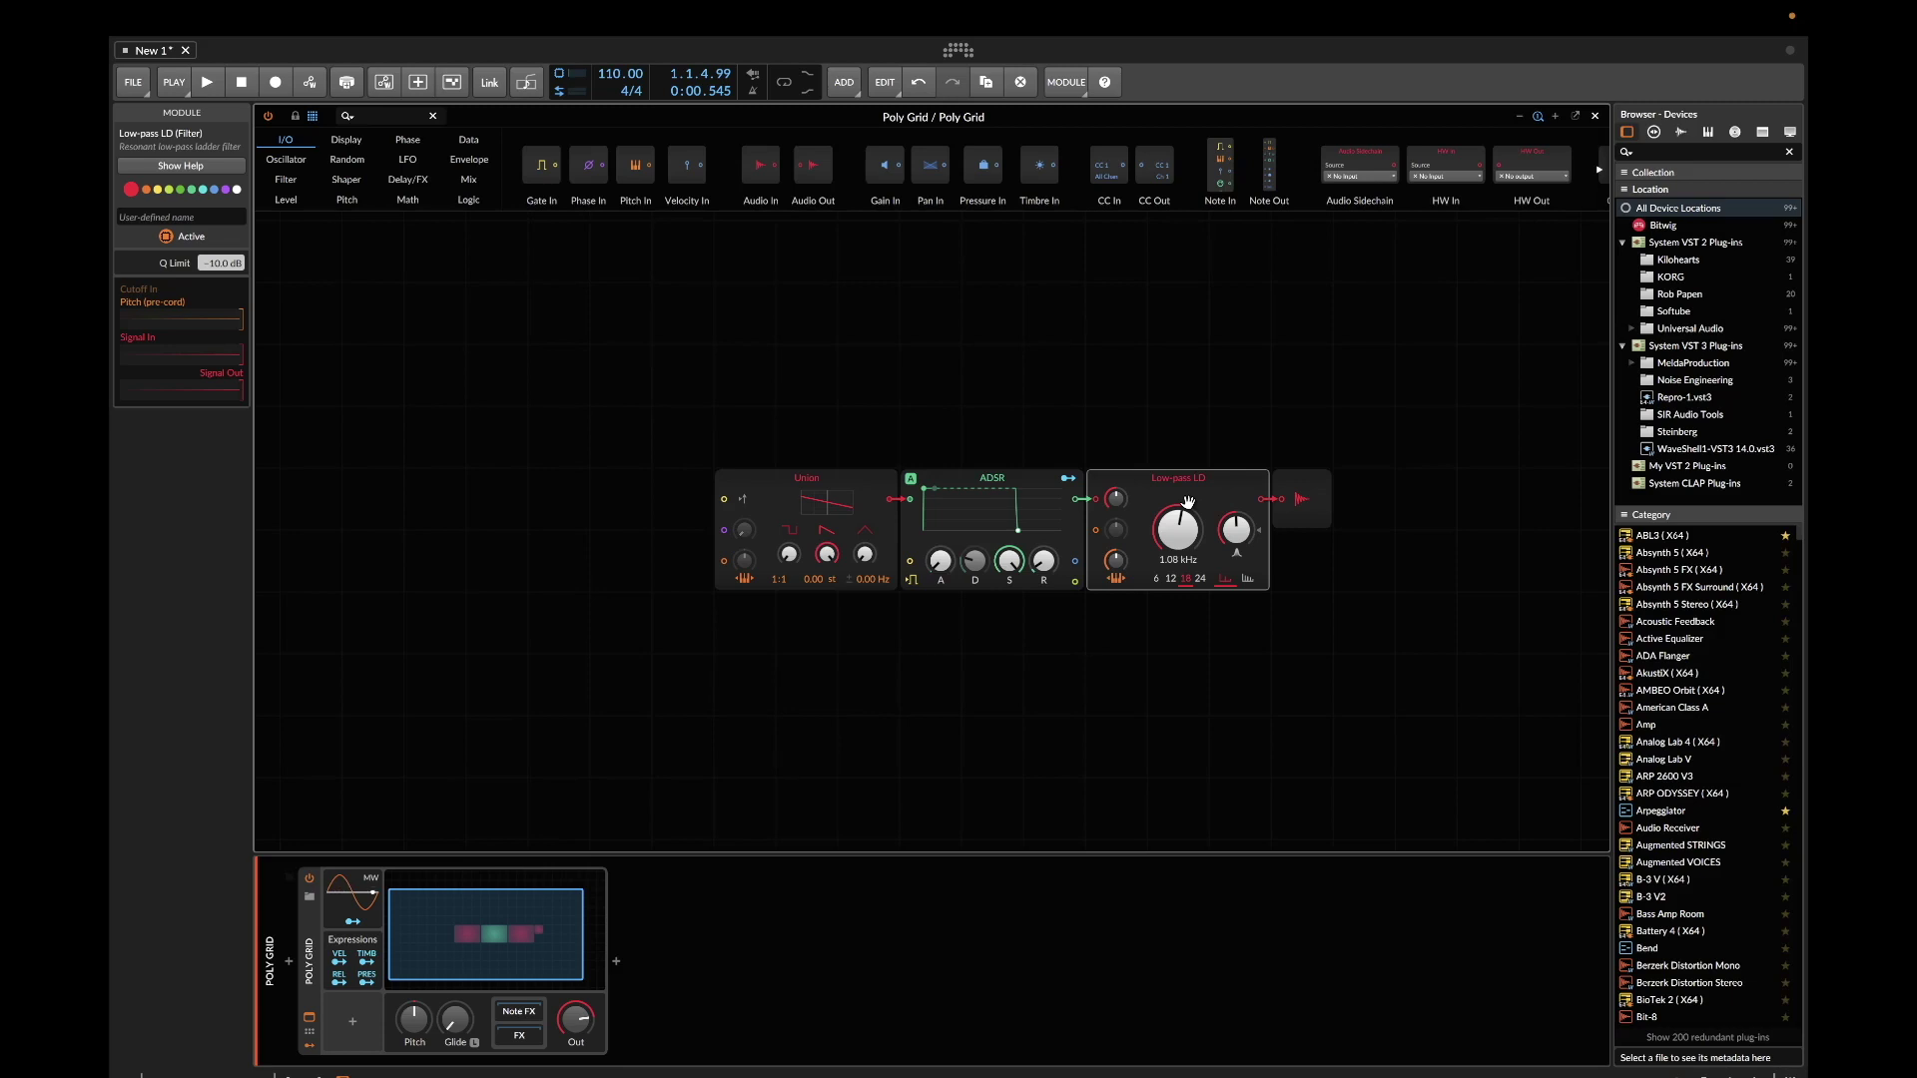
pyautogui.click(1018, 907)
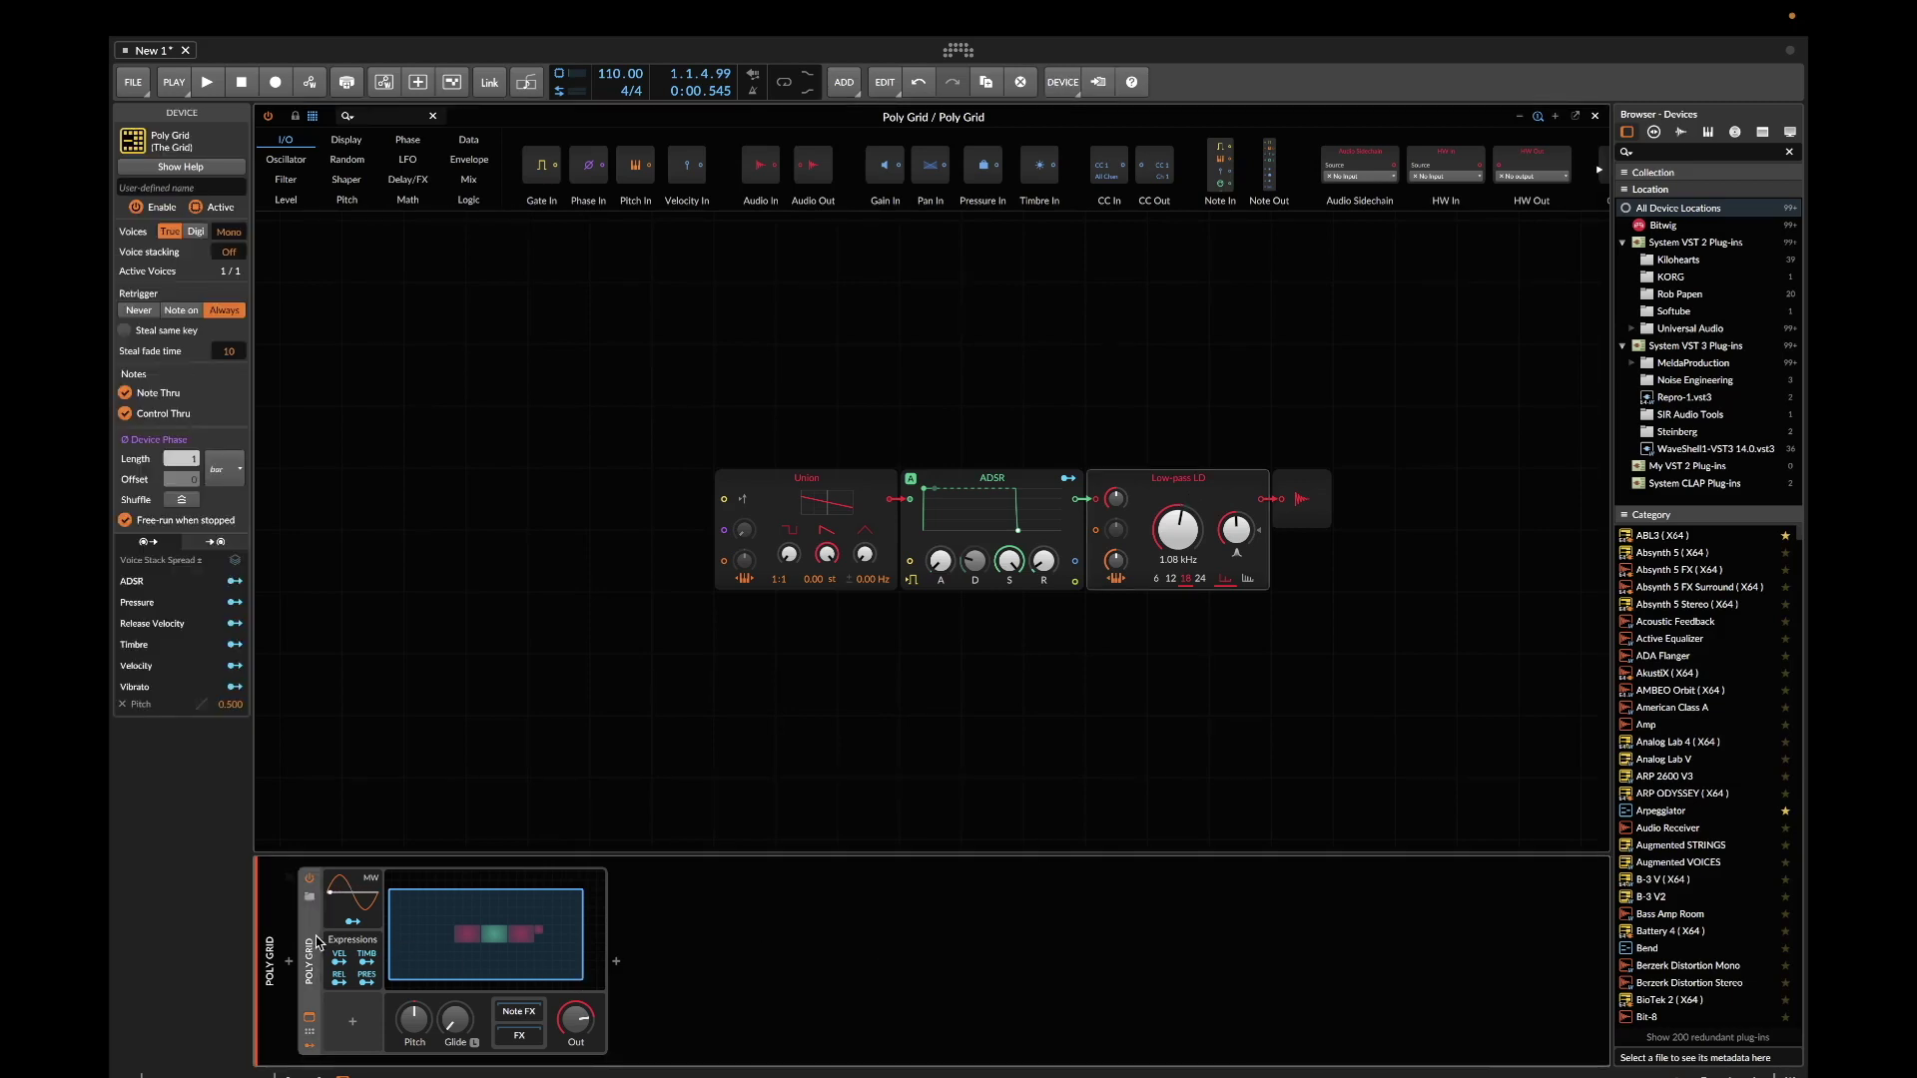
# Group the Poly Grid into an Instrument Layer, load Serum as a second layer, and lower that layer's volume
pyautogui.hotkey('ctrl', 'g')
pyautogui.click(394, 901)
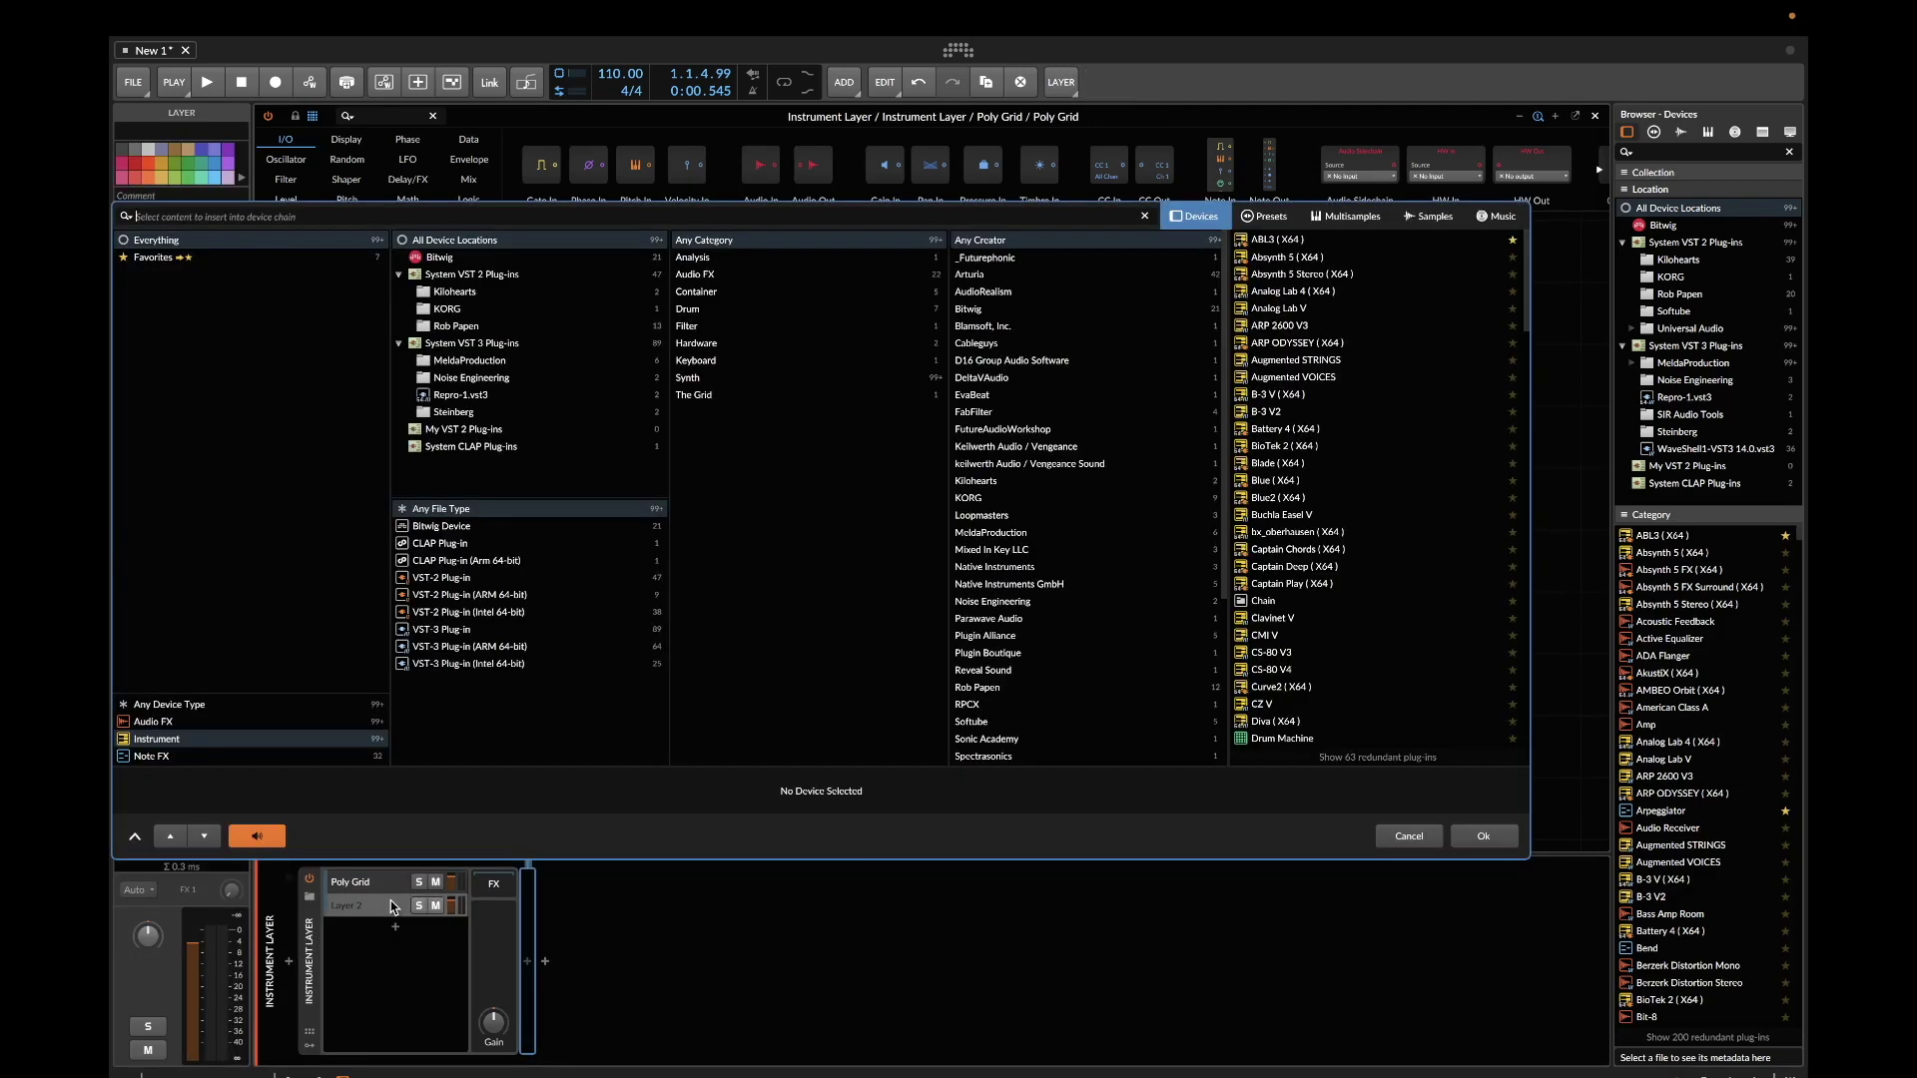
pyautogui.write('se')
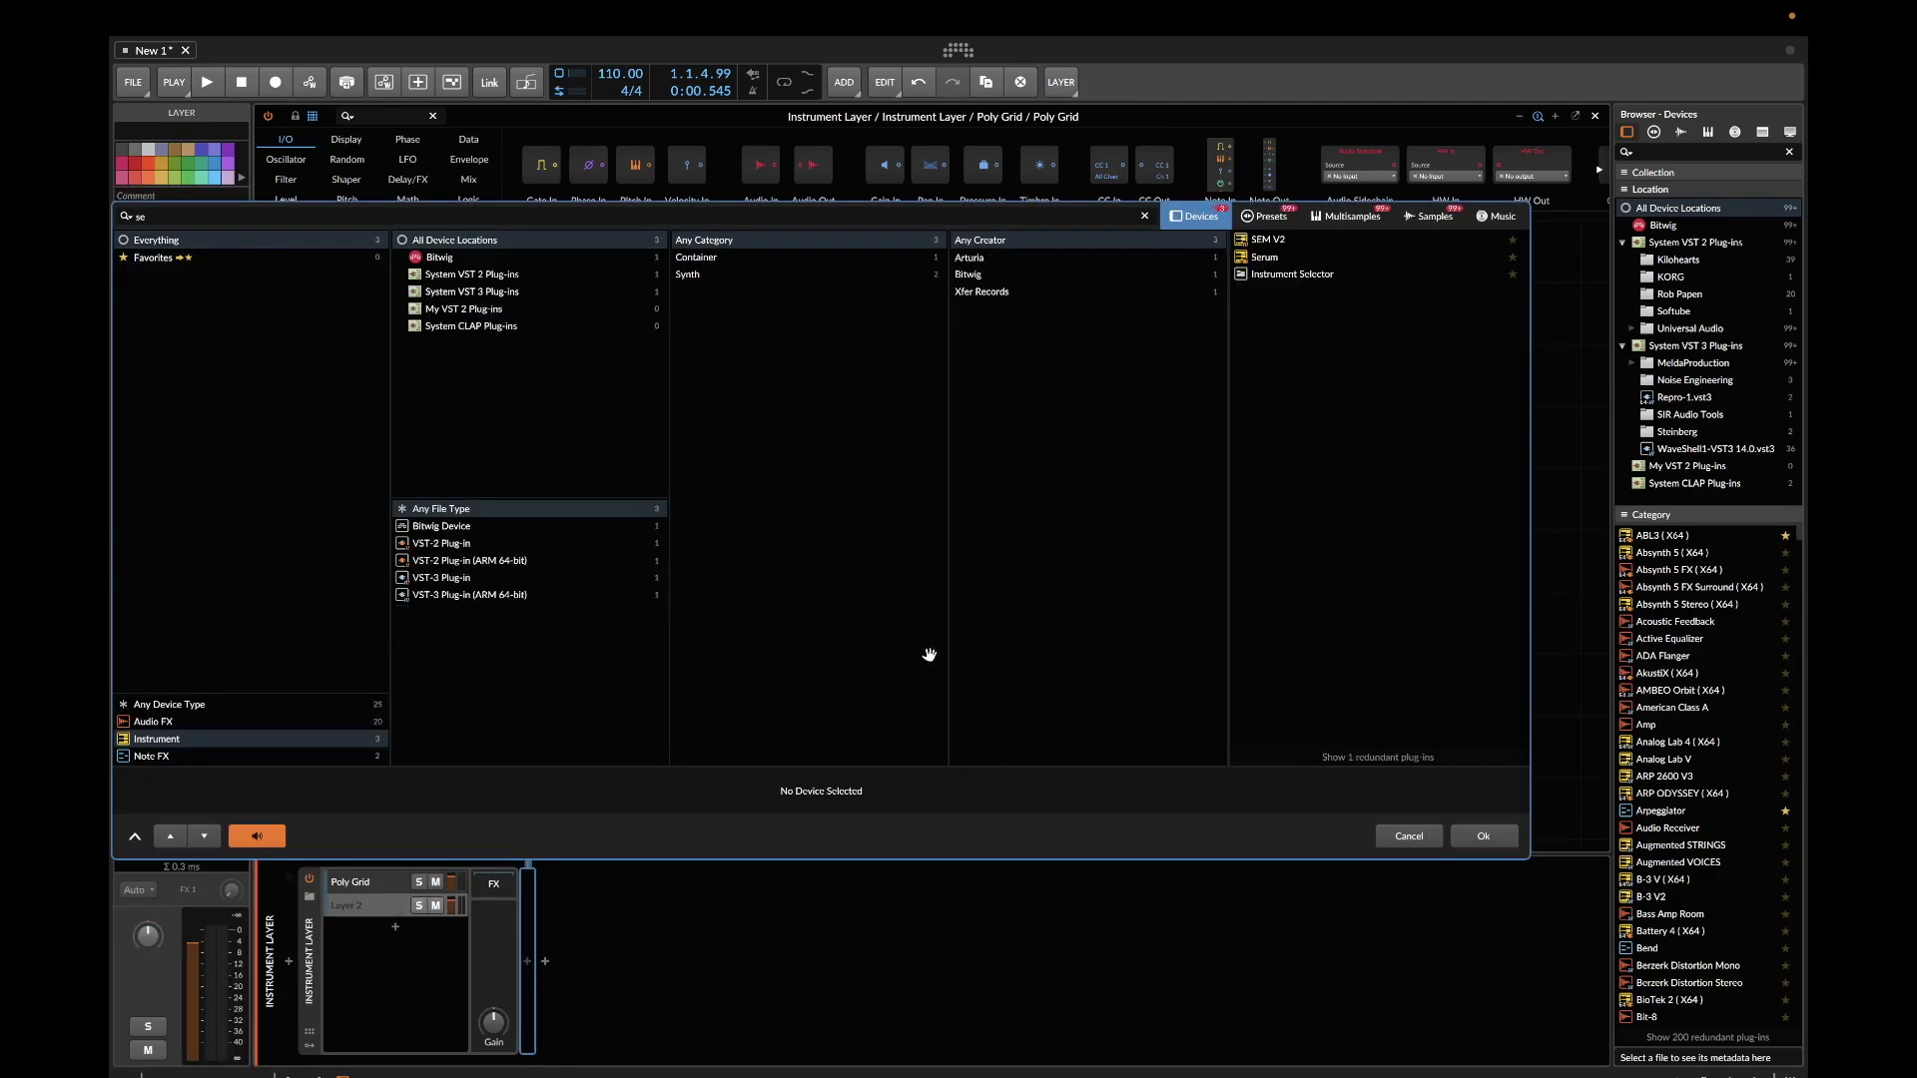
pyautogui.press('Down')
pyautogui.click(1482, 835)
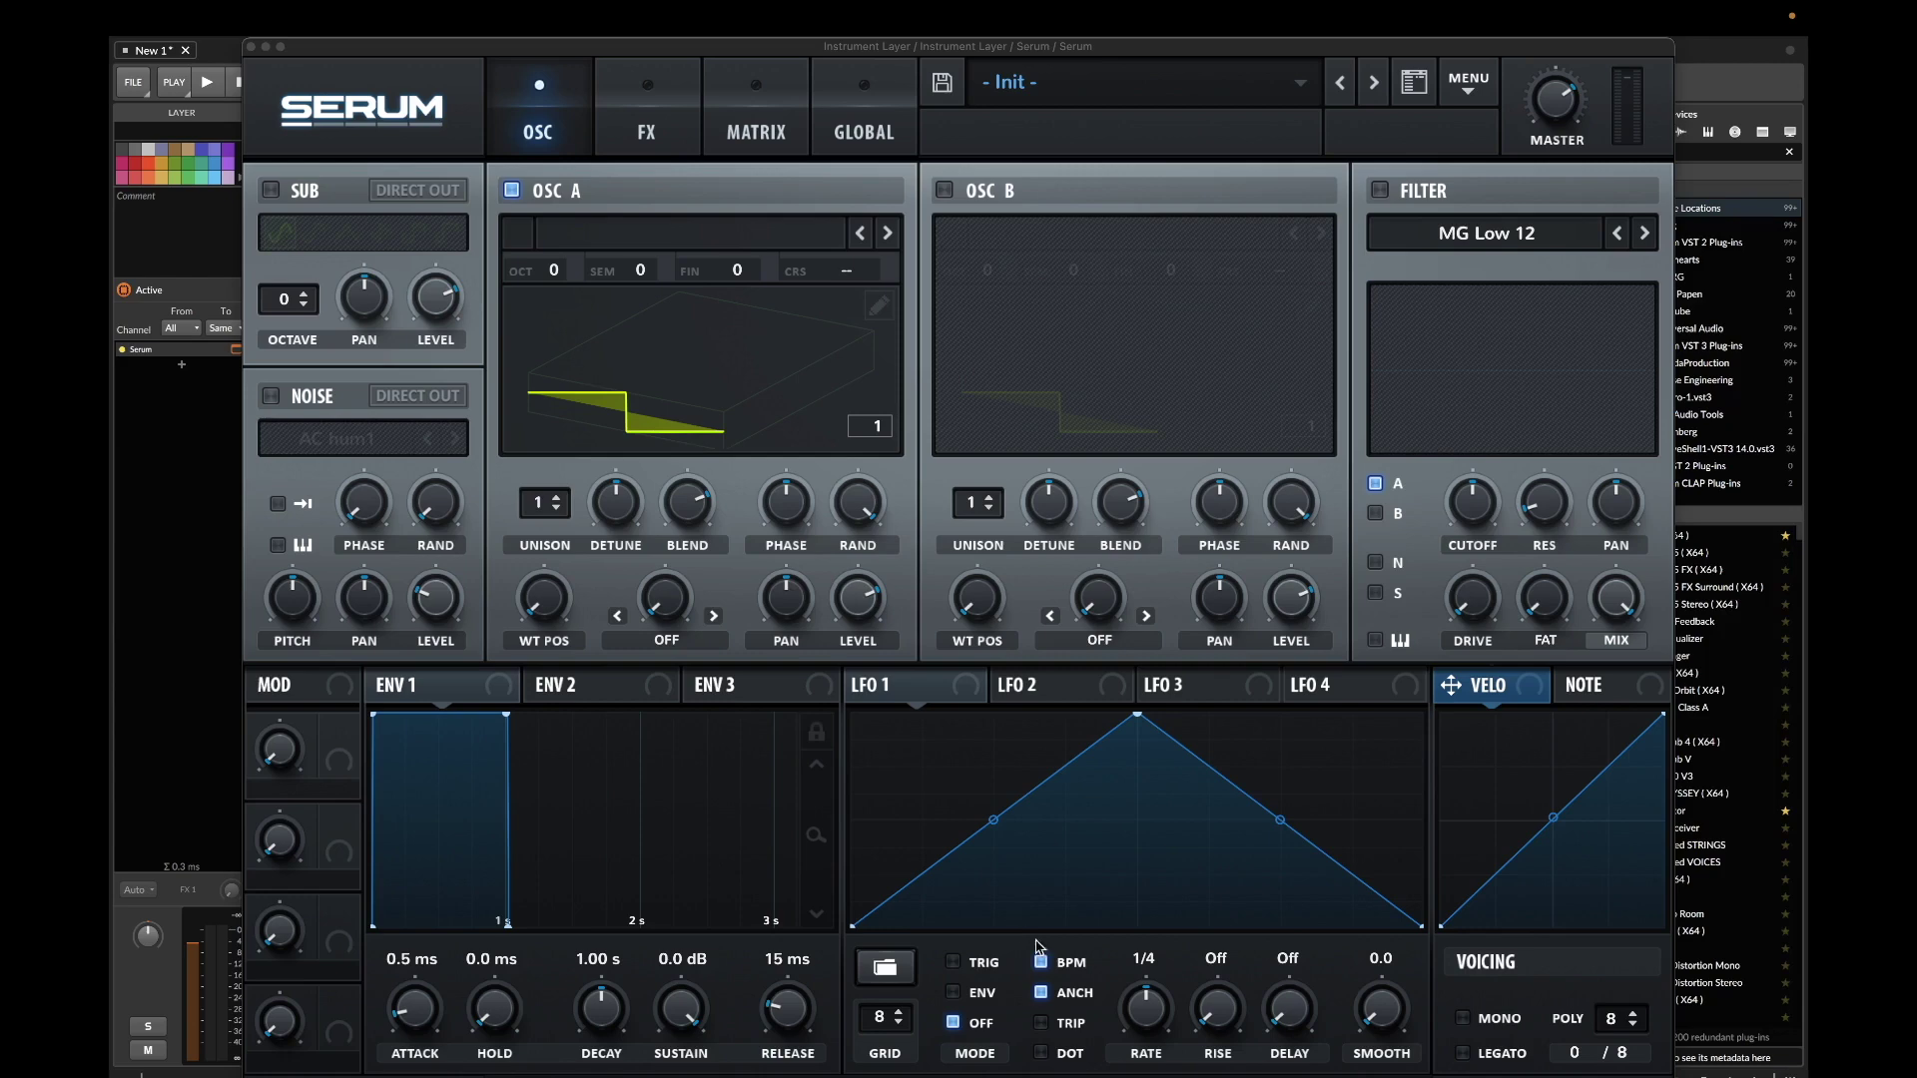
pyautogui.click(252, 48)
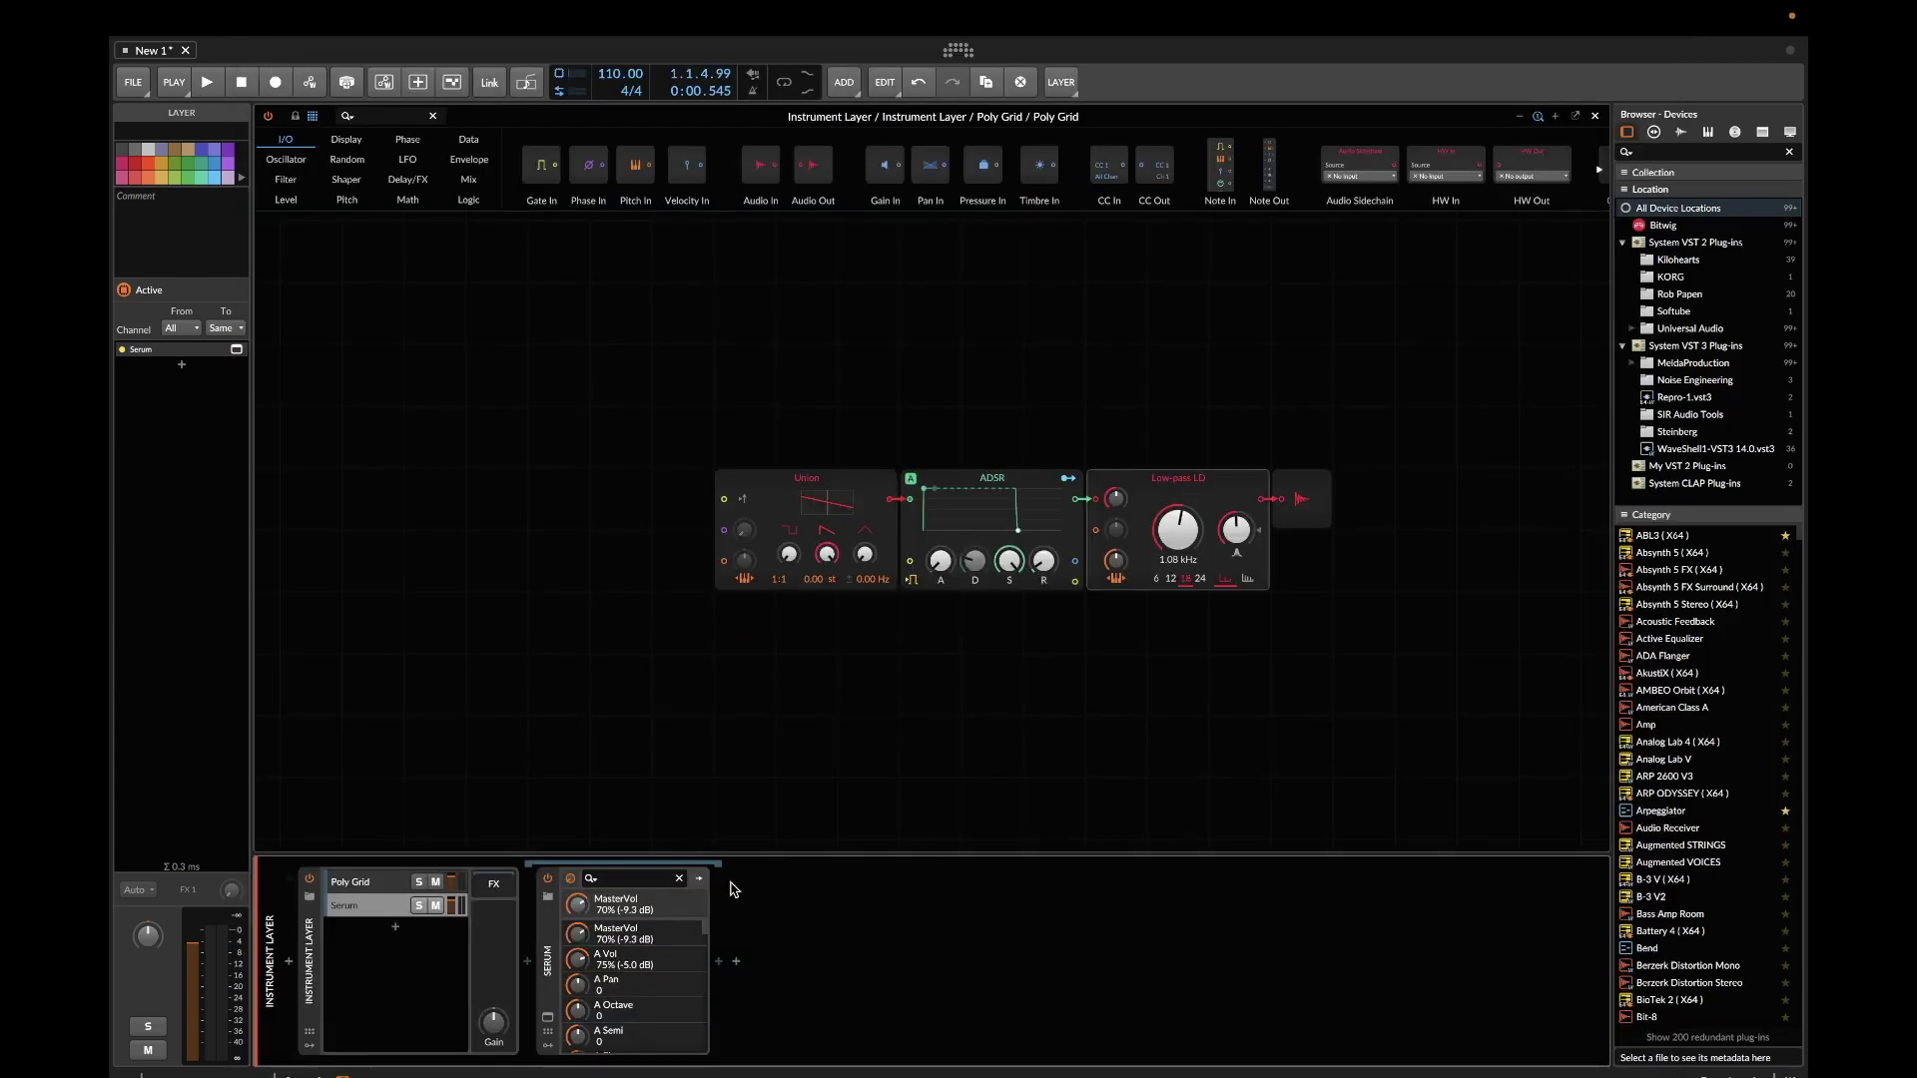
pyautogui.moveTo(454, 903)
pyautogui.moveTo(454, 904)
pyautogui.mouseDown()
pyautogui.moveTo(454, 998)
pyautogui.moveTo(458, 909)
pyautogui.mouseUp()
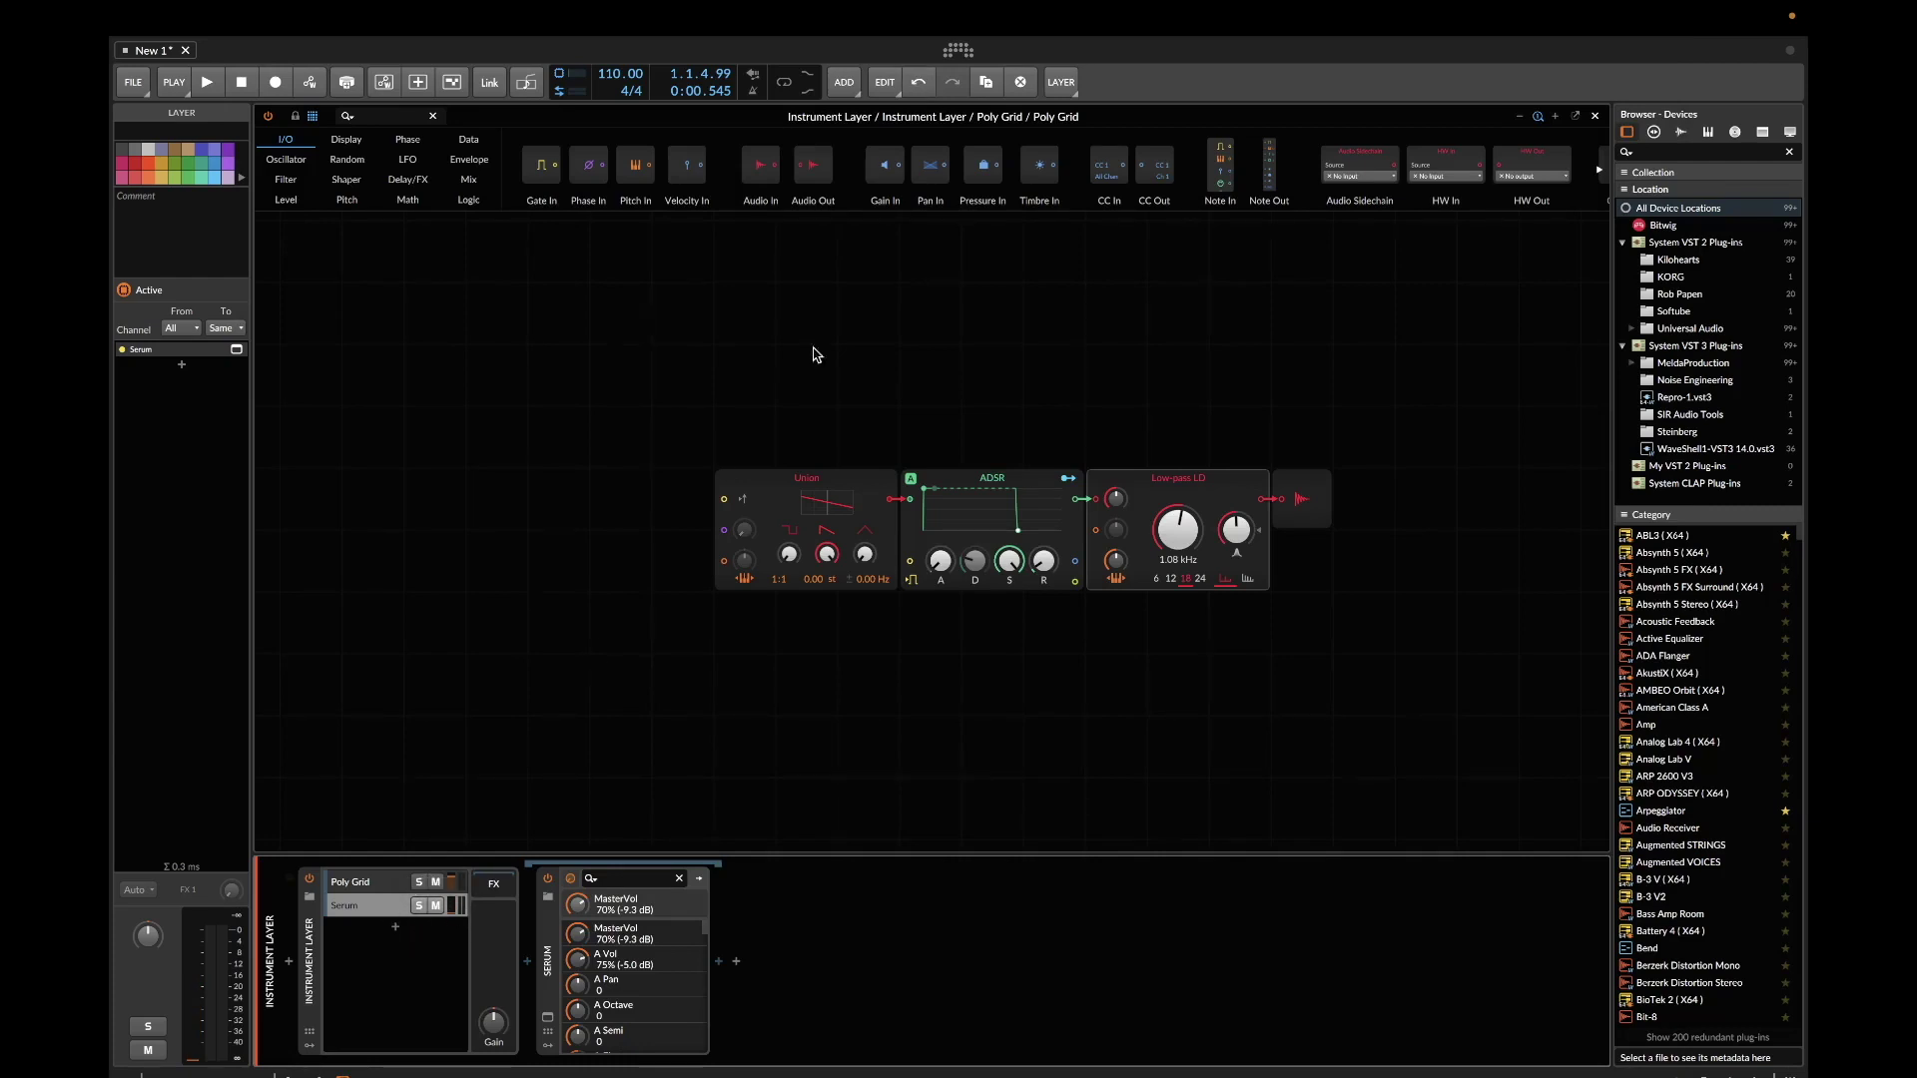
# Insert an Audio Sidechain module from I/O and place it above the patch
pyautogui.rightClick(736, 313)
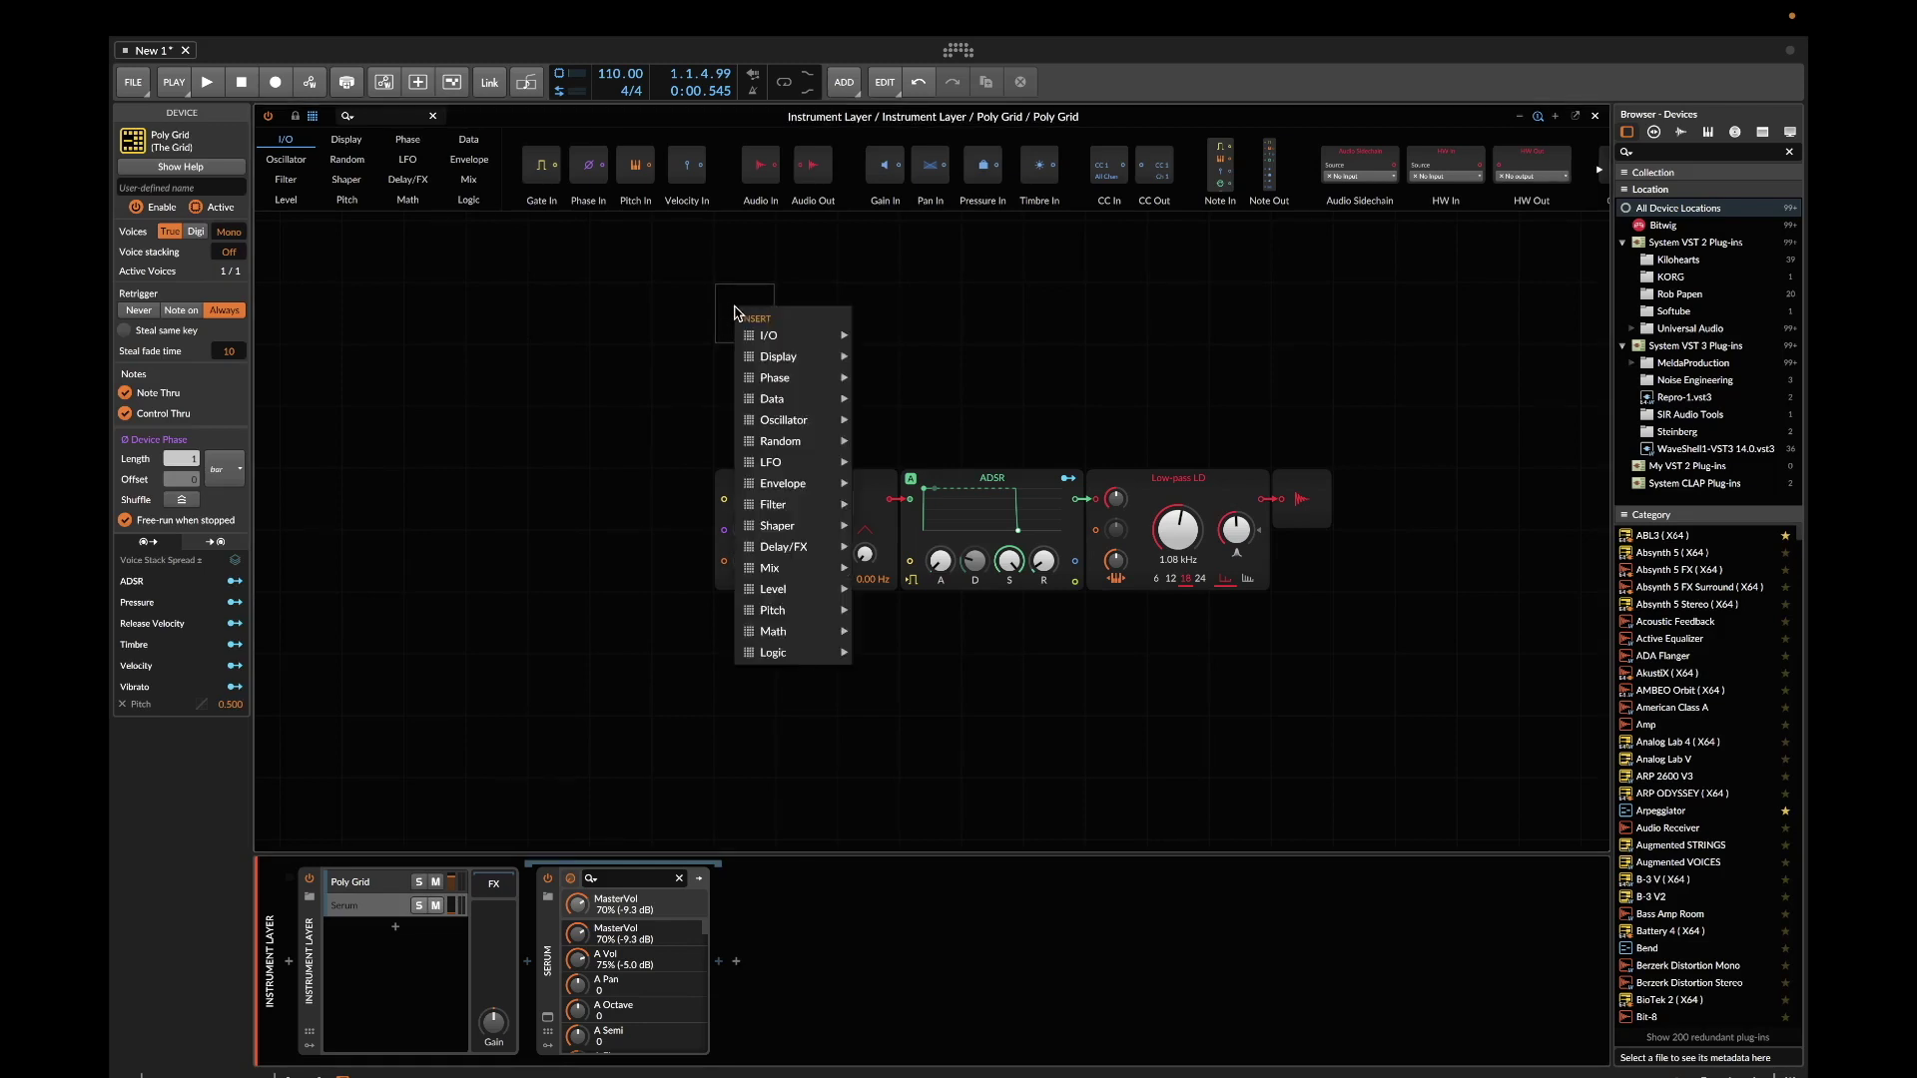
pyautogui.moveTo(769, 340)
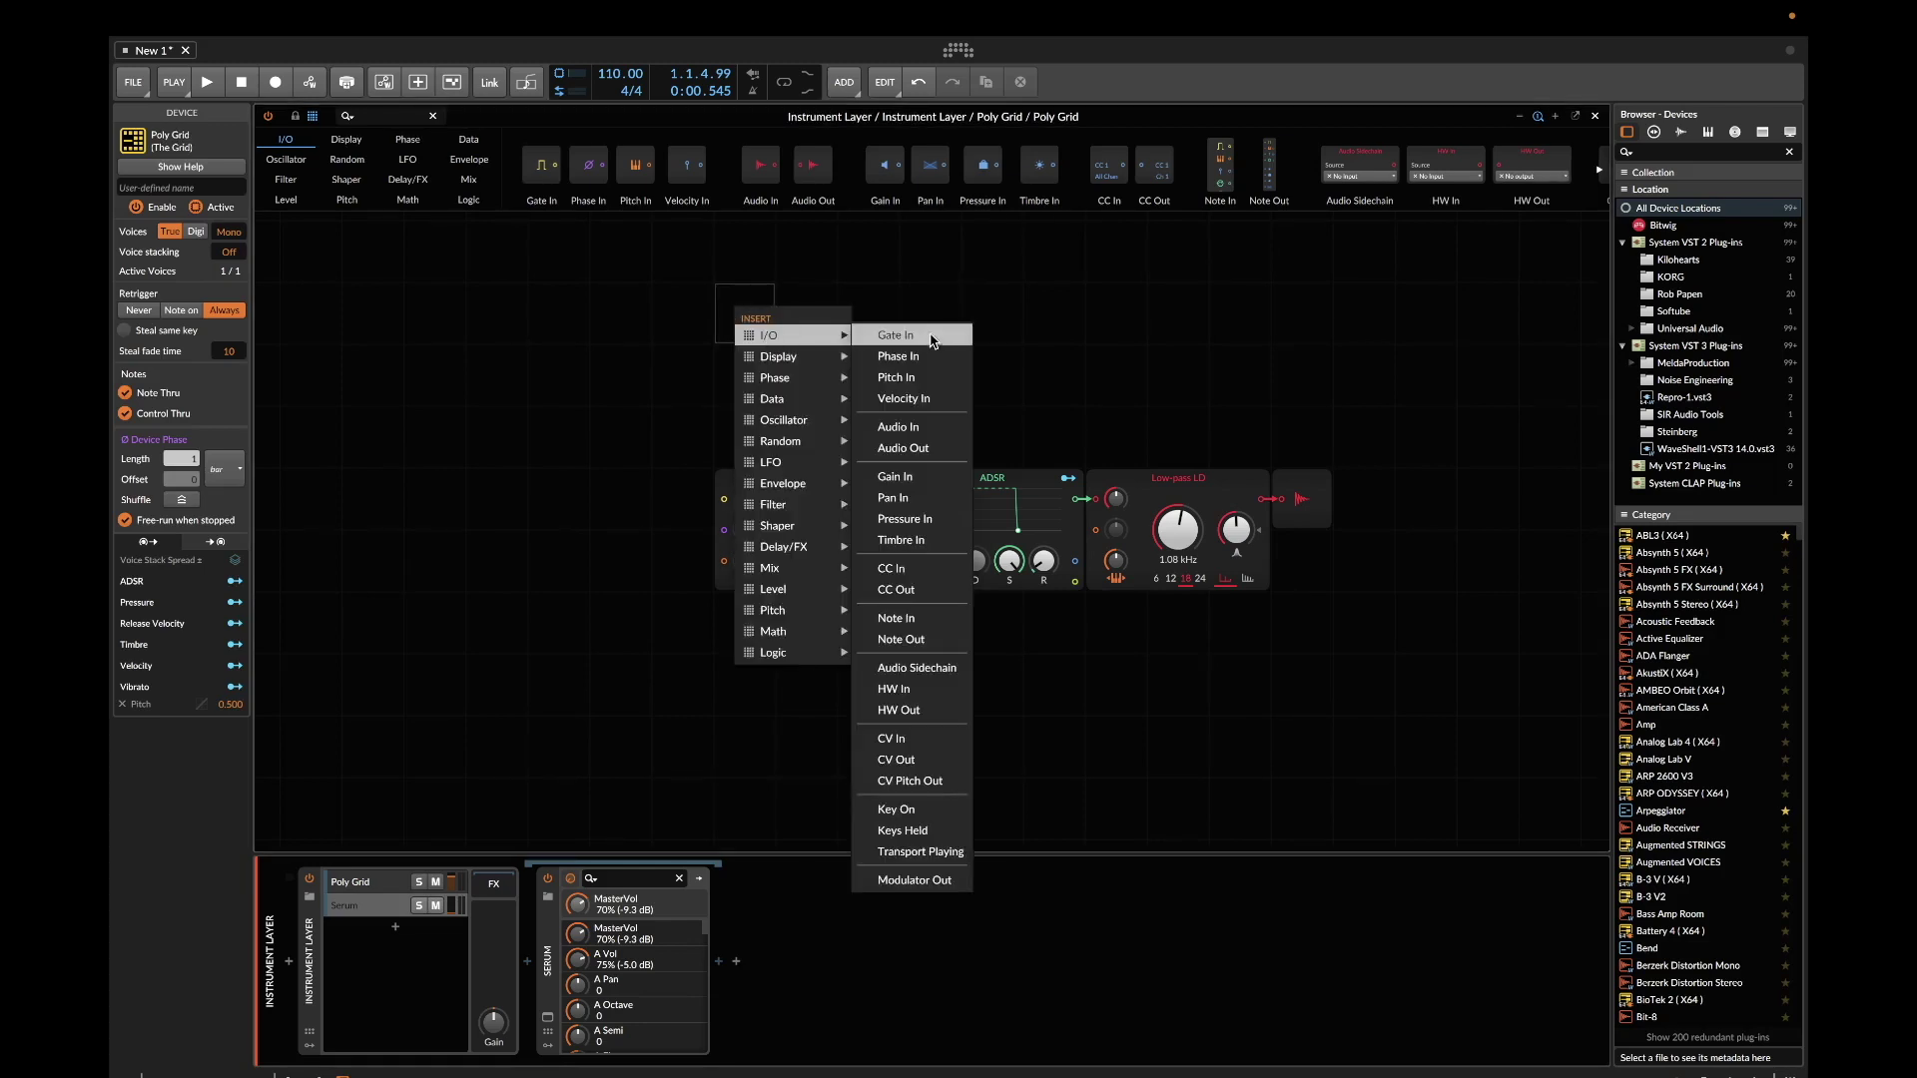
pyautogui.click(926, 676)
pyautogui.moveTo(799, 311); pyautogui.dragTo(721, 309)
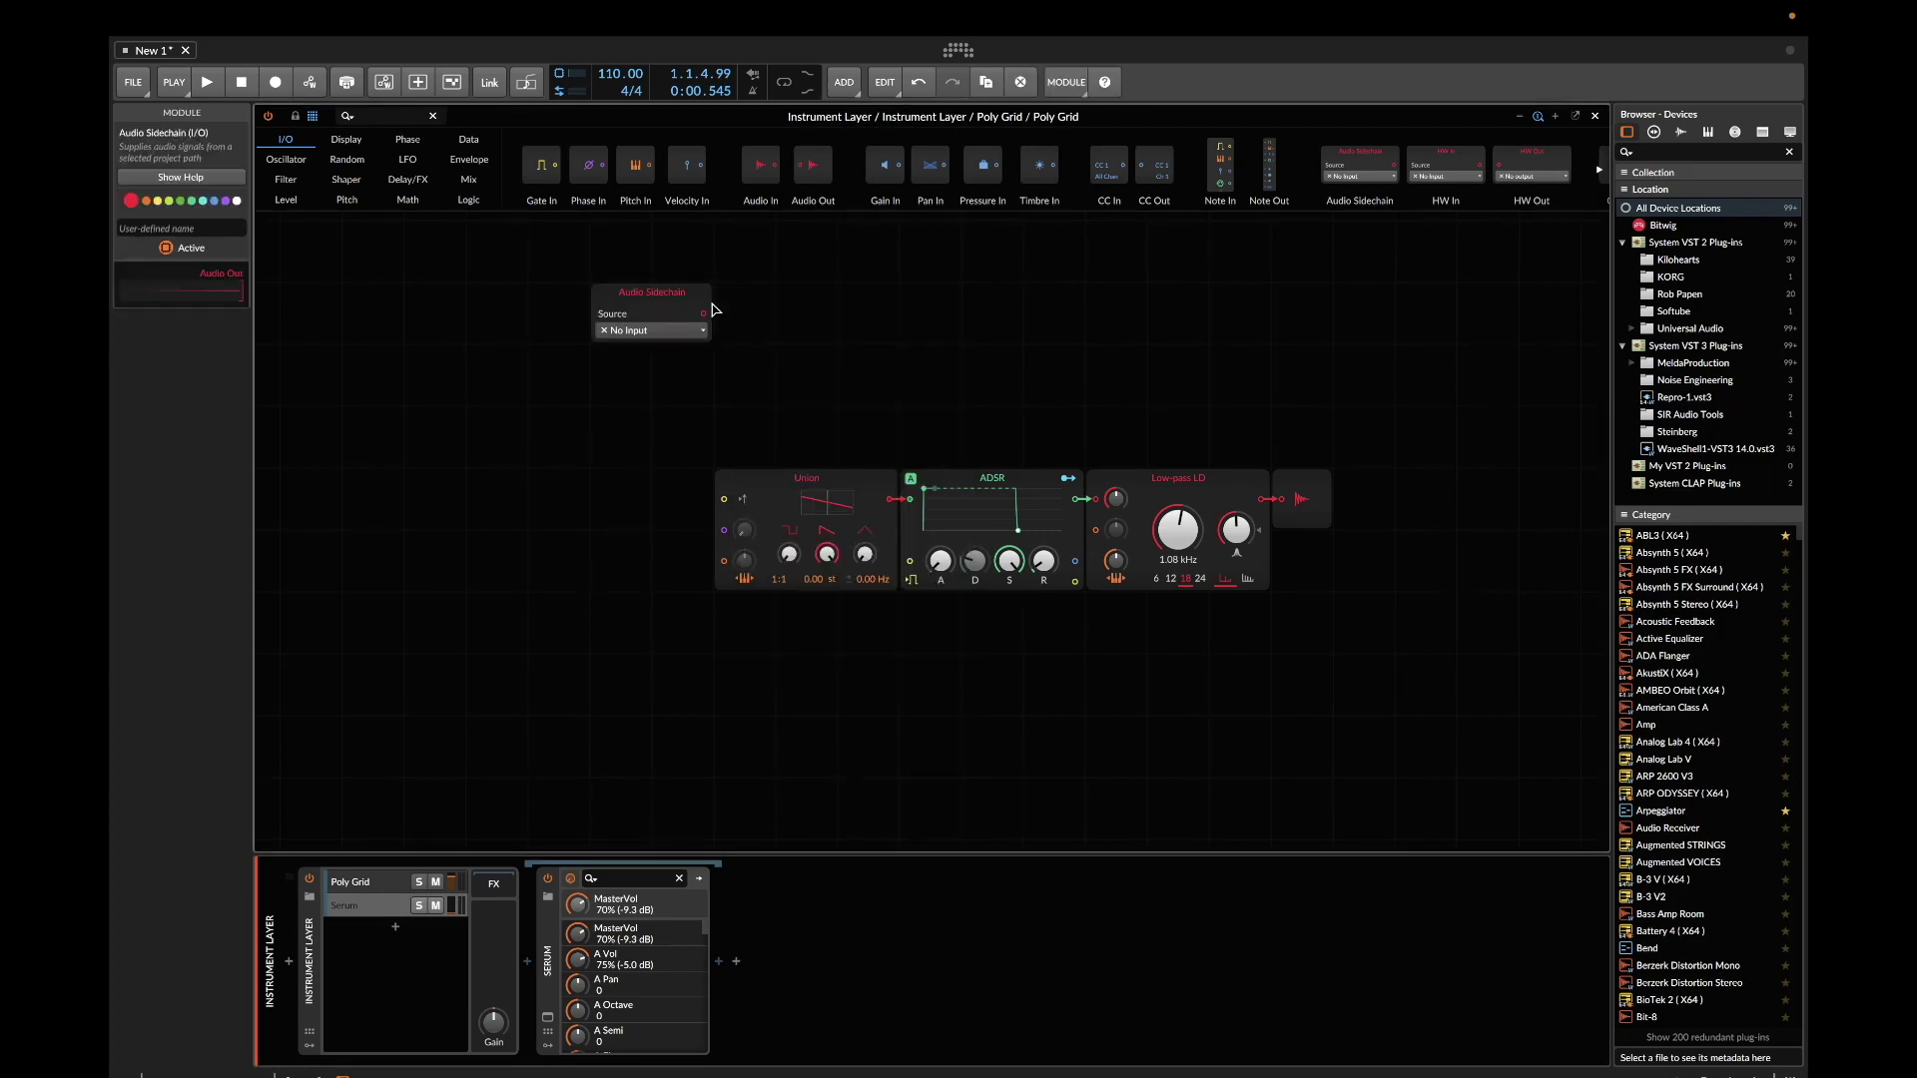
# Add an enlarged Oscilloscope display module fed by the Audio Sidechain output, and briefly play to check it
pyautogui.rightClick(1031, 304)
pyautogui.moveTo(1060, 384)
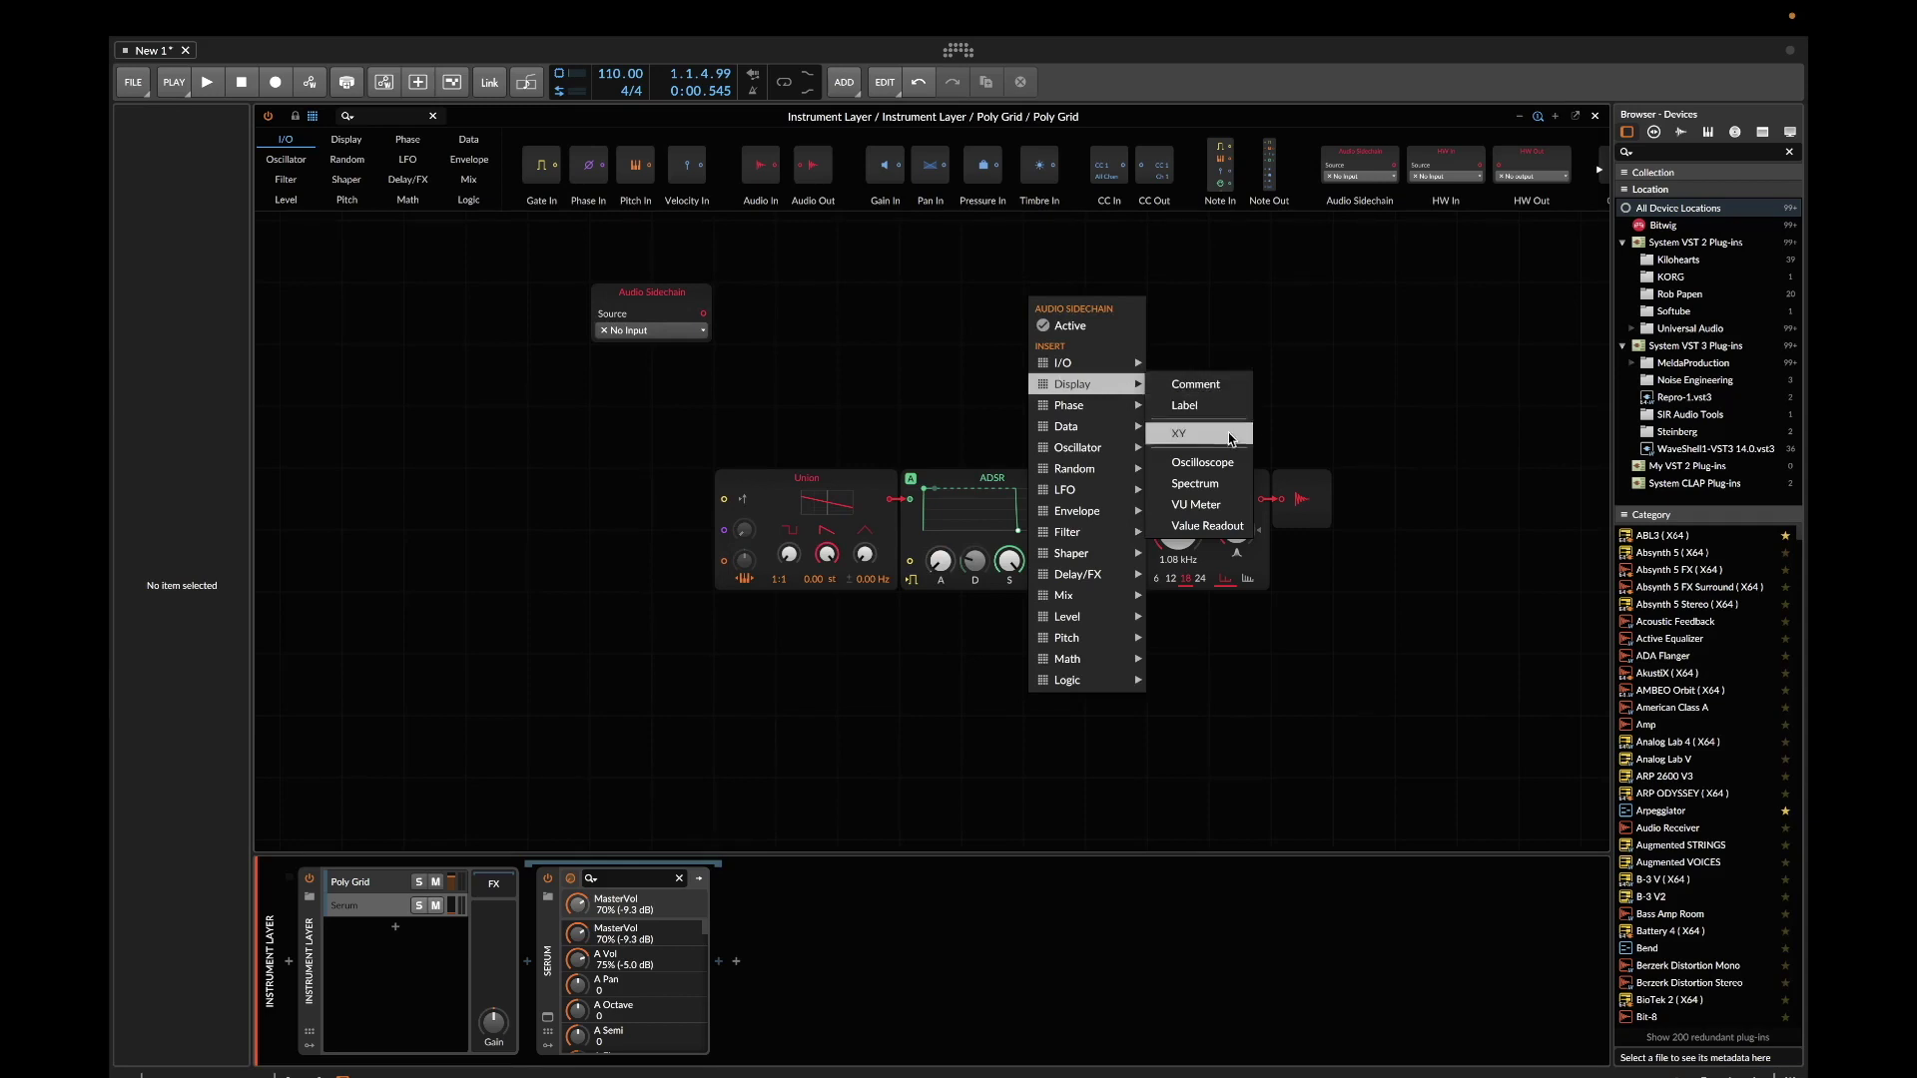
pyautogui.click(1238, 471)
pyautogui.moveTo(1145, 402); pyautogui.dragTo(1456, 488)
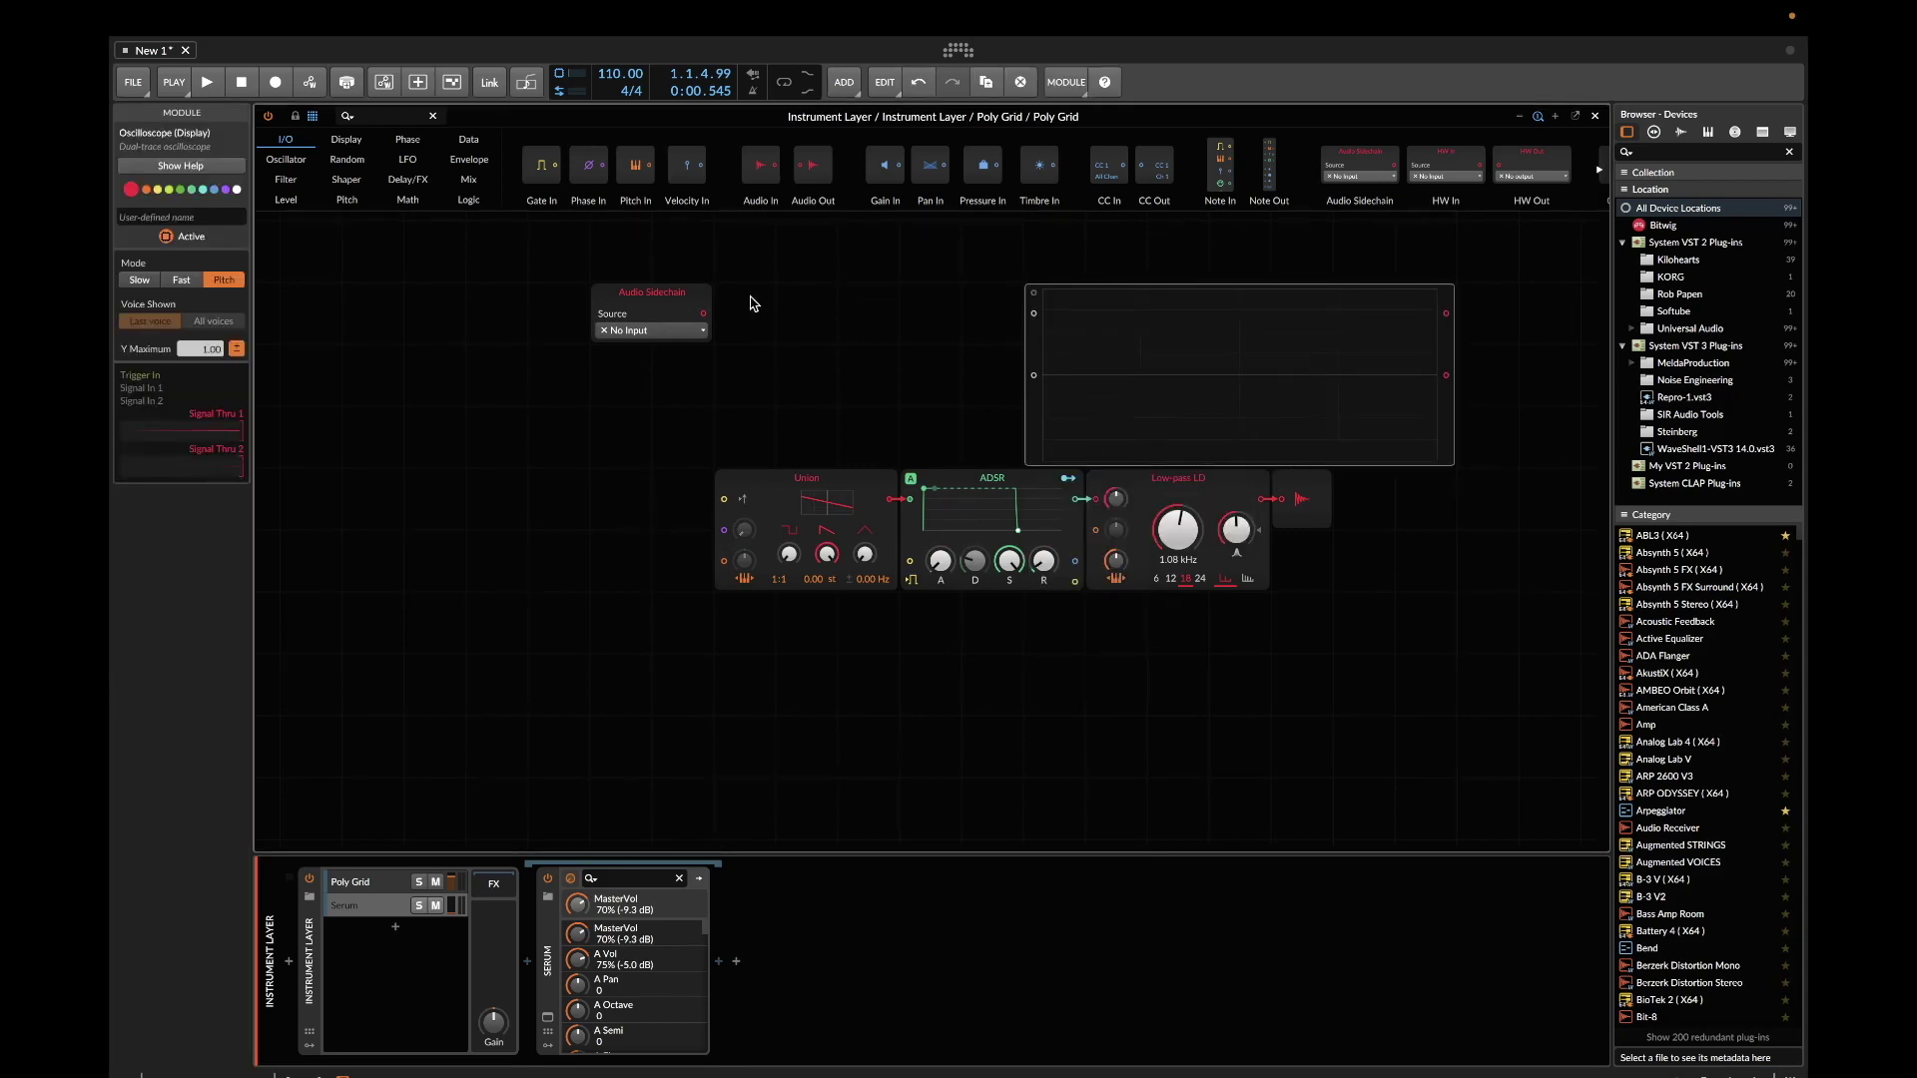
pyautogui.moveTo(703, 313); pyautogui.dragTo(1033, 313)
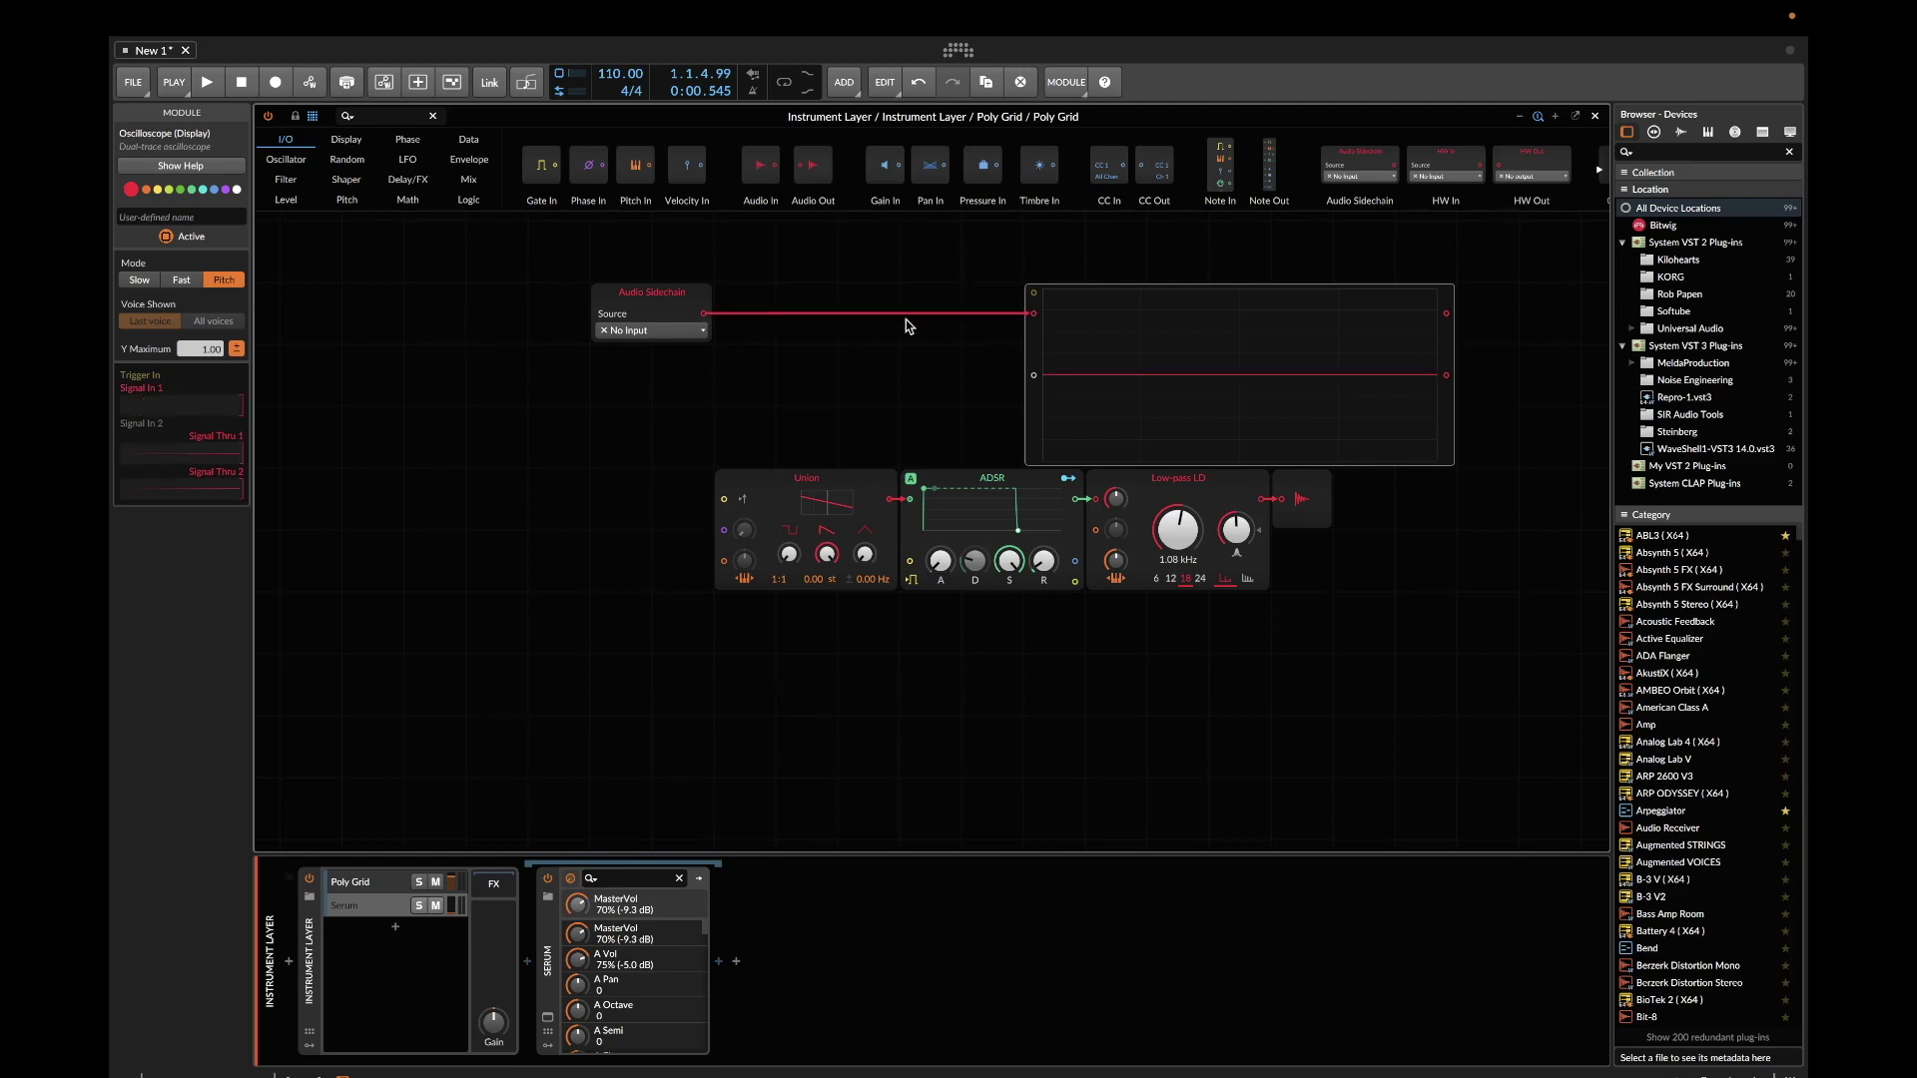
pyautogui.press('space')
pyautogui.press('space')
# Set the Audio Sidechain source to Instrument Layer Chains > Serum > Serum Out
pyautogui.click(664, 332)
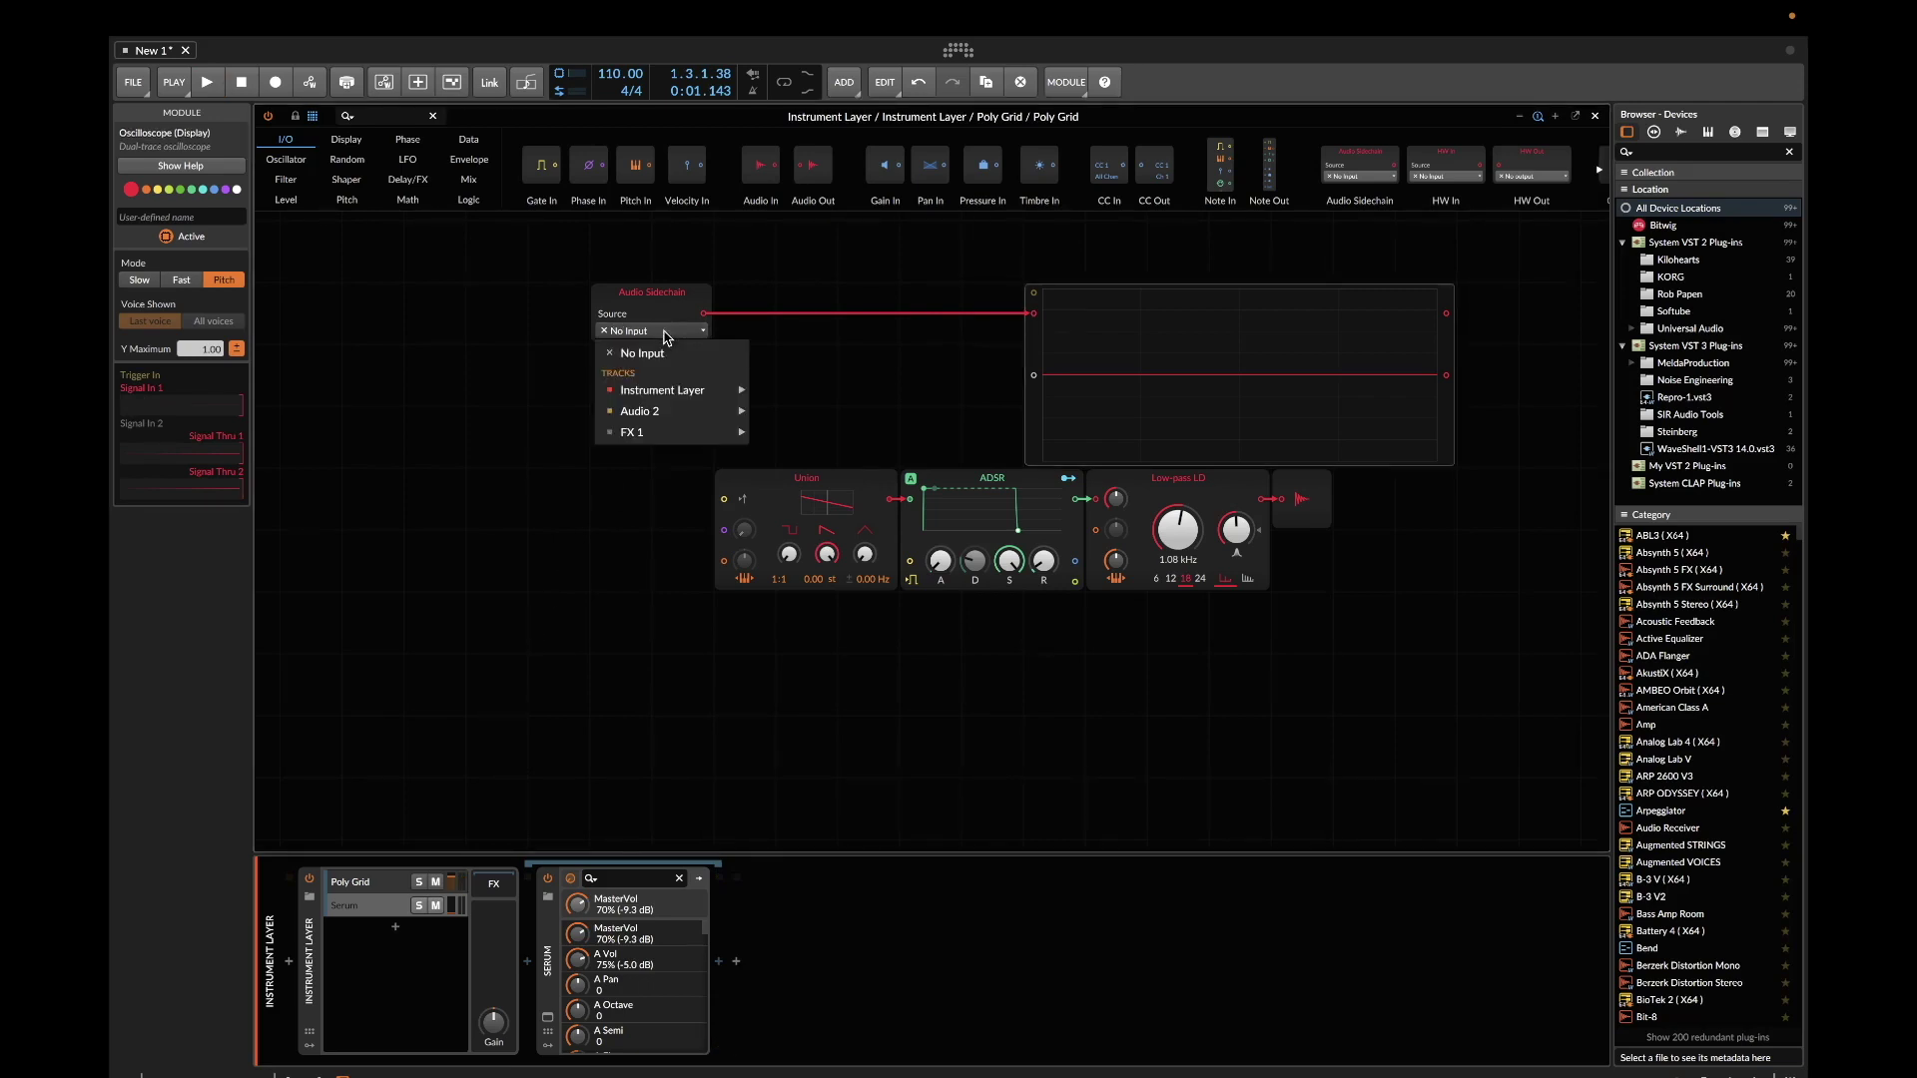
pyautogui.moveTo(692, 394)
pyautogui.moveTo(834, 406)
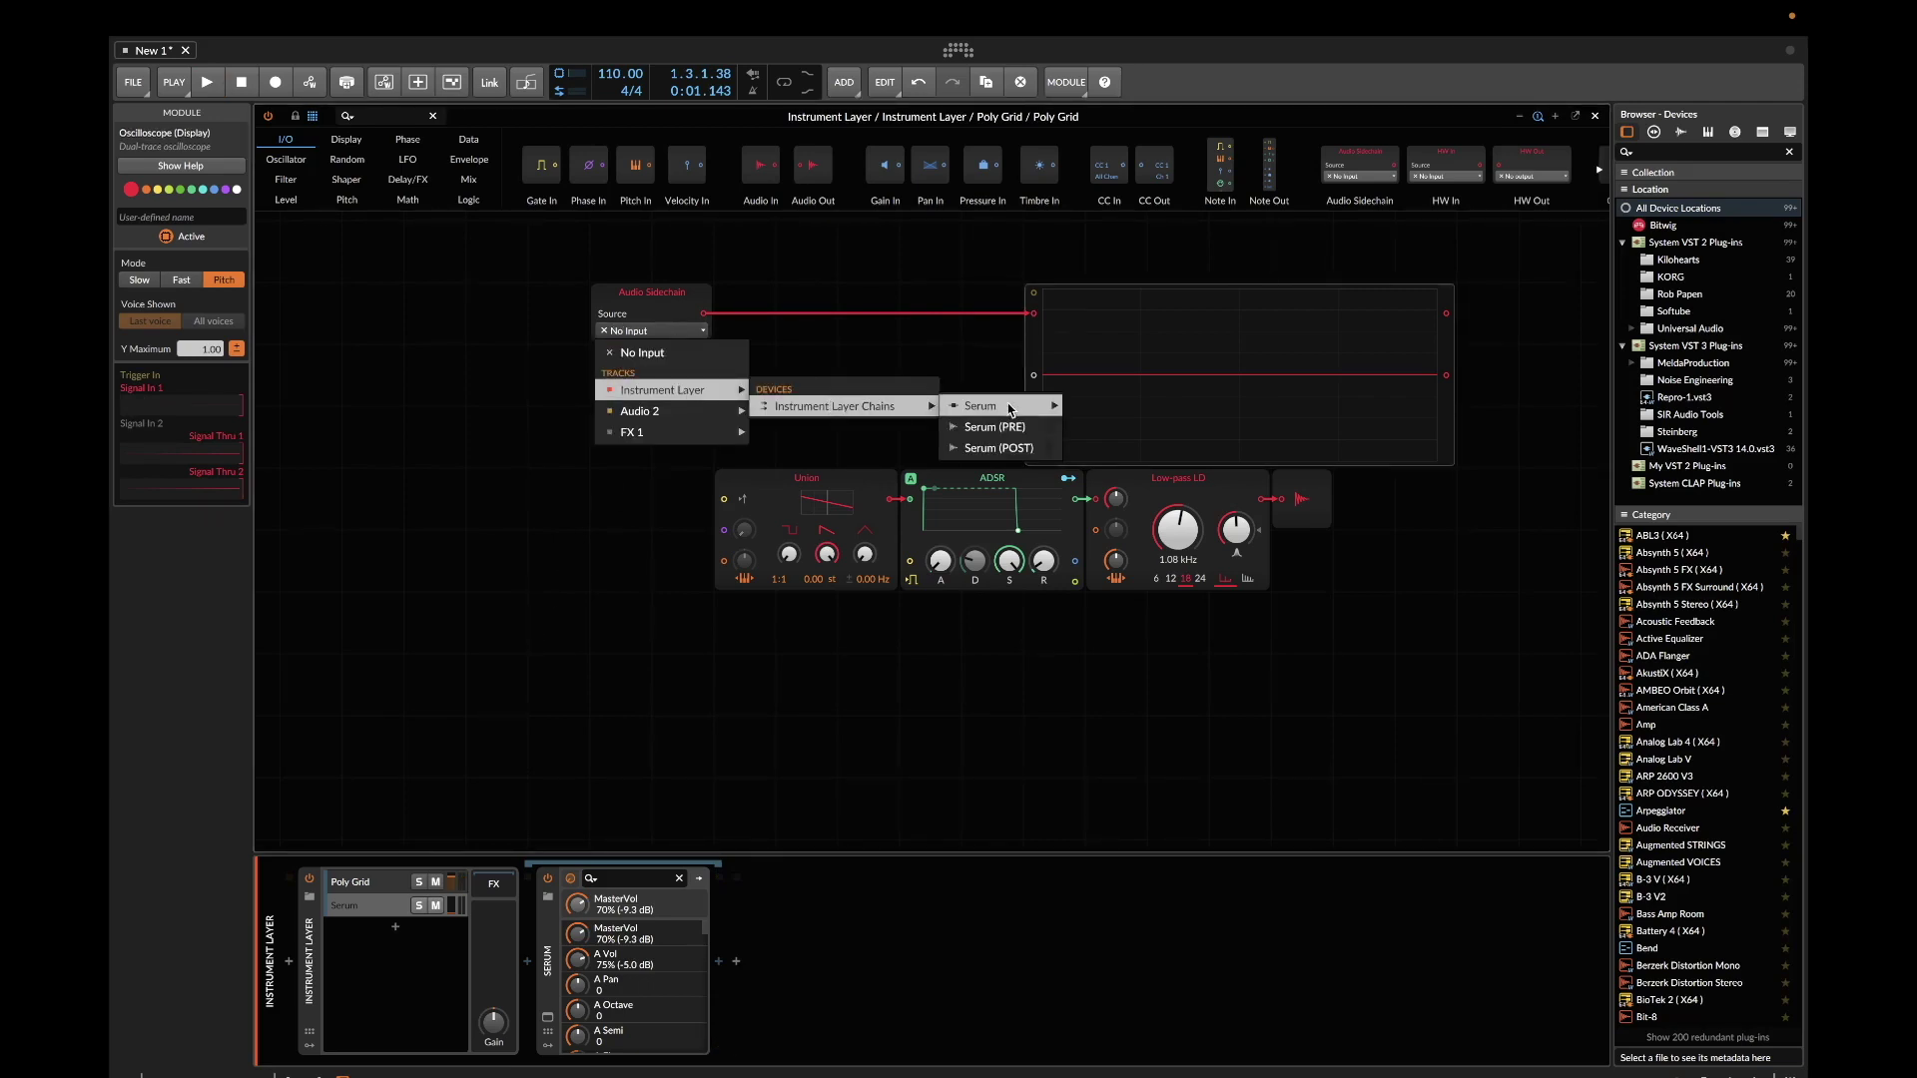
pyautogui.moveTo(1010, 407)
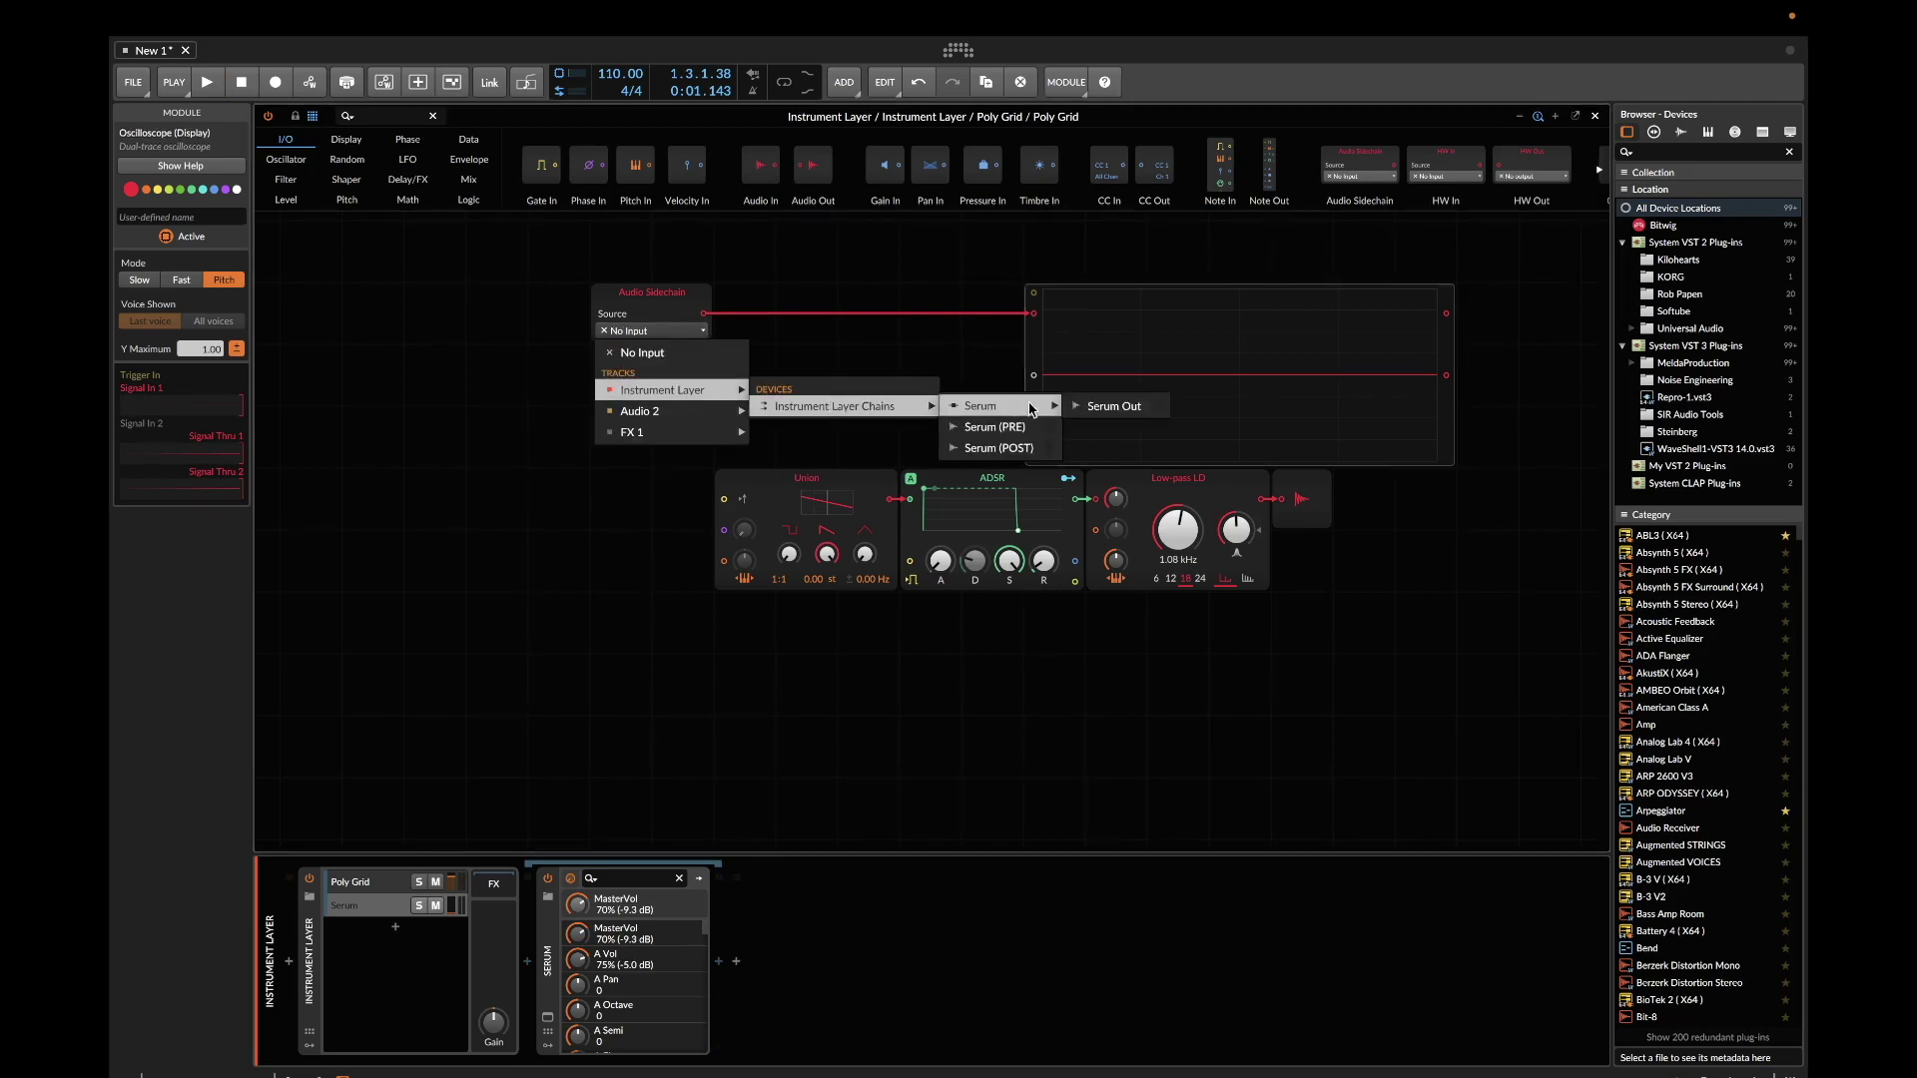
pyautogui.click(1103, 412)
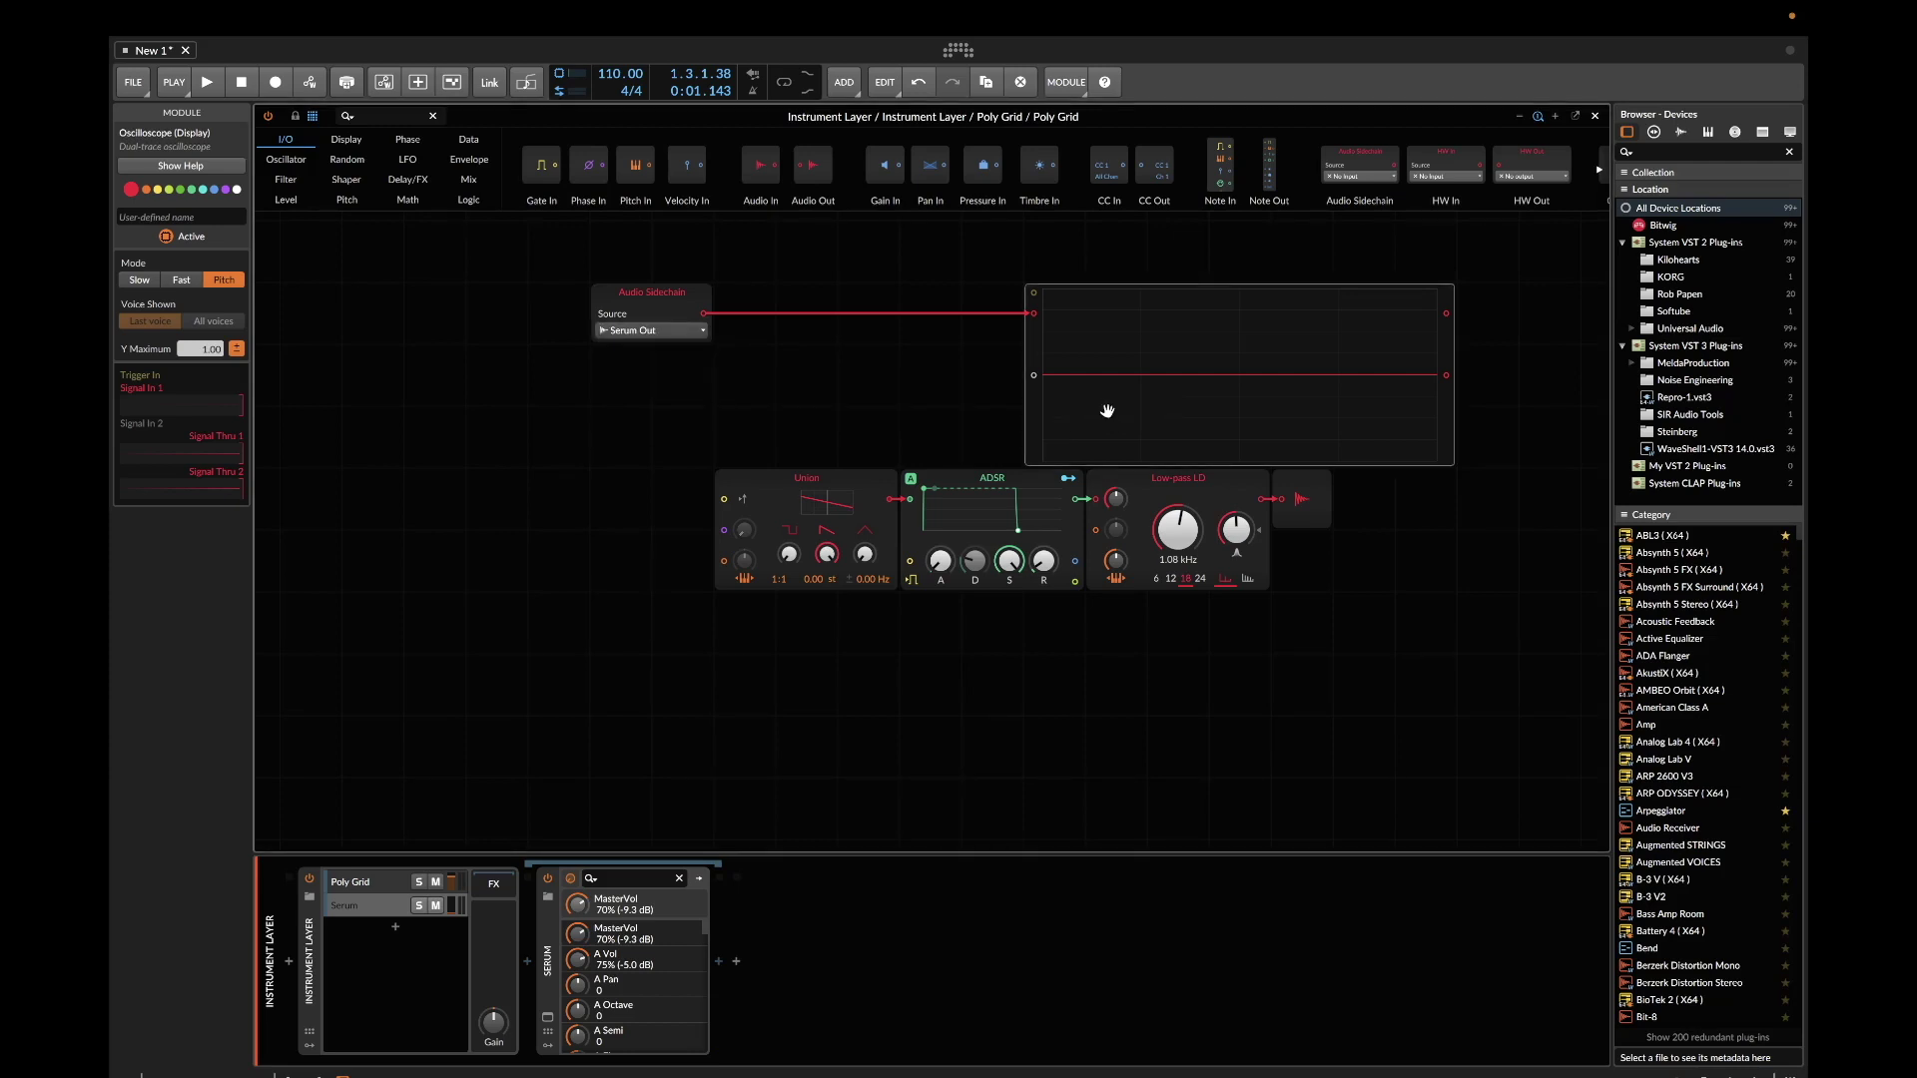
# Play to watch the sawtooth and cable the sidechain into the Low-pass LD input
pyautogui.press('space')
pyautogui.press('space')
pyautogui.moveTo(704, 316); pyautogui.dragTo(1096, 530)
pyautogui.press('space')
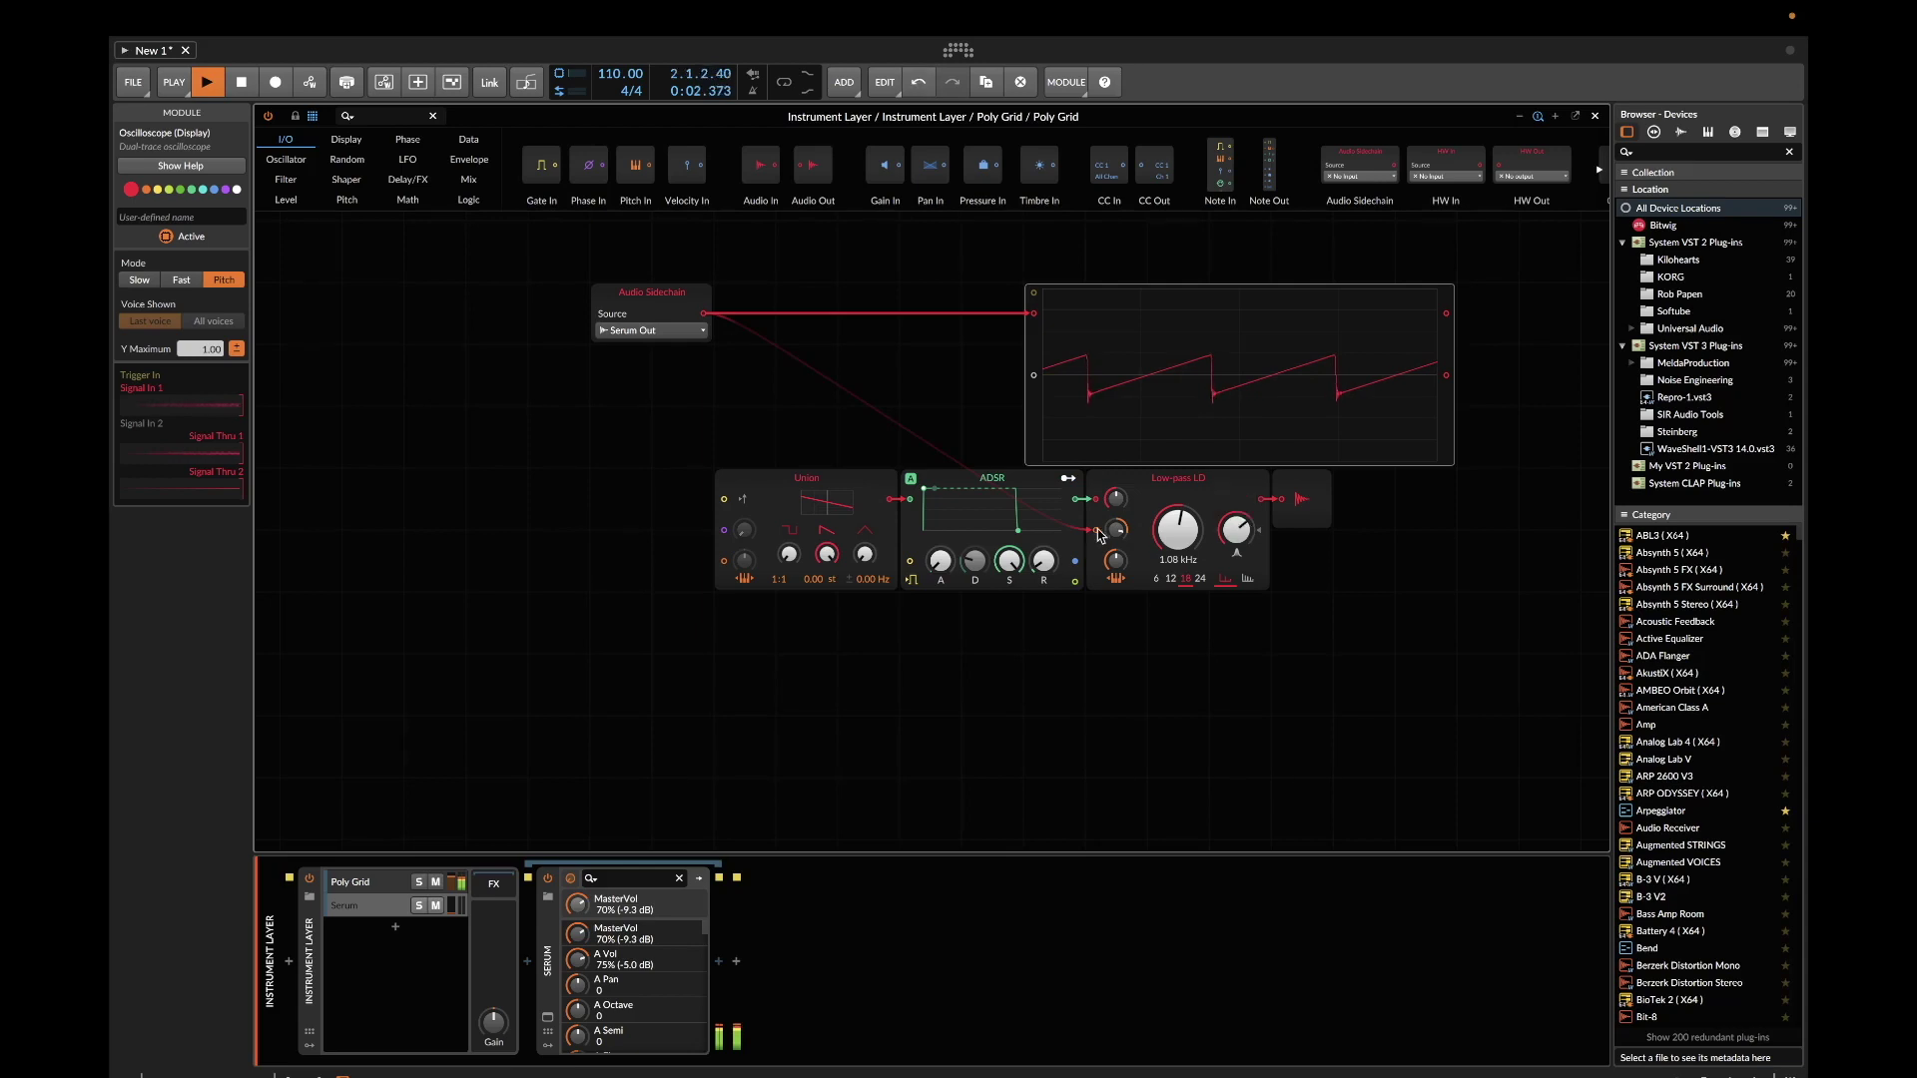
# Adjust the Low-pass LD attenuator to set how far the sidechain moves the cutoff, then stop playback
pyautogui.moveTo(1115, 498); pyautogui.dragTo(1116, 497)
pyautogui.press('space')
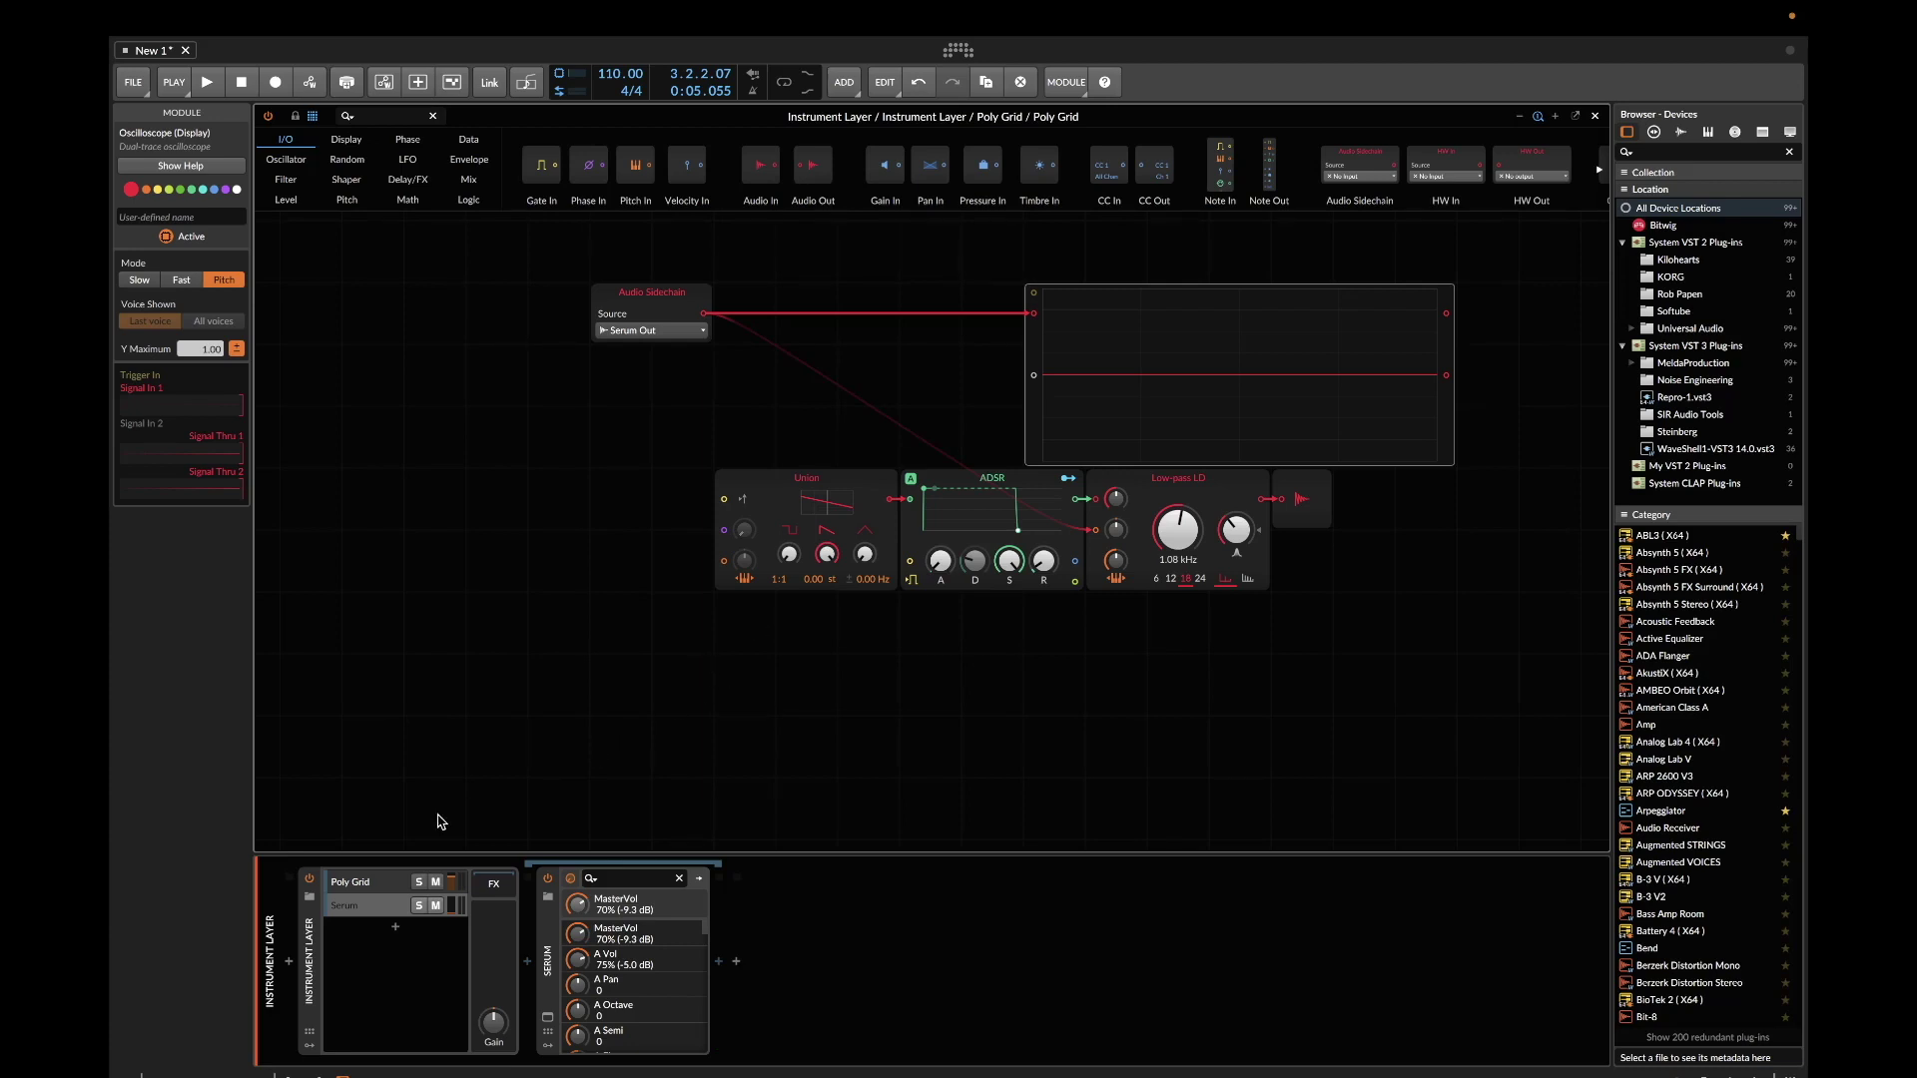
# In Serum, set Osc A level to 0% and assign LFO 1 to modulate that level
pyautogui.click(389, 904)
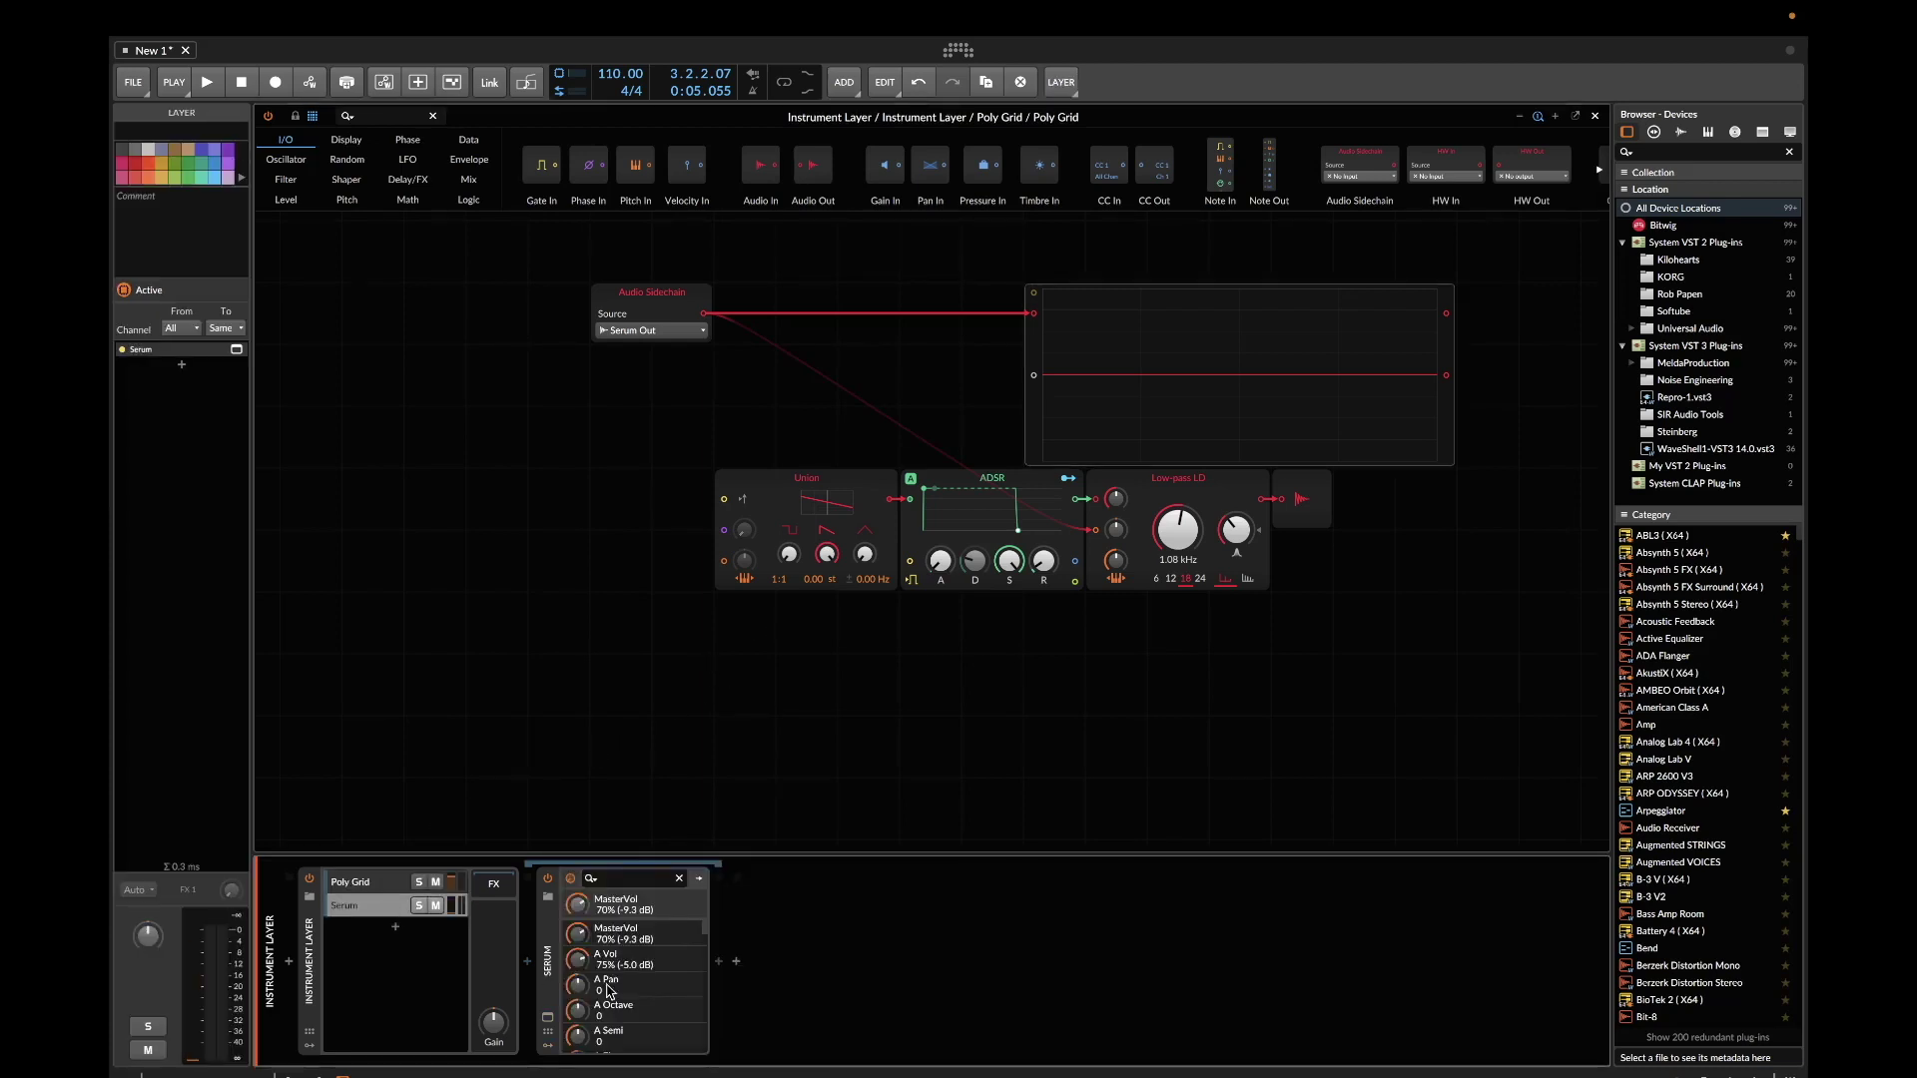
pyautogui.click(547, 1017)
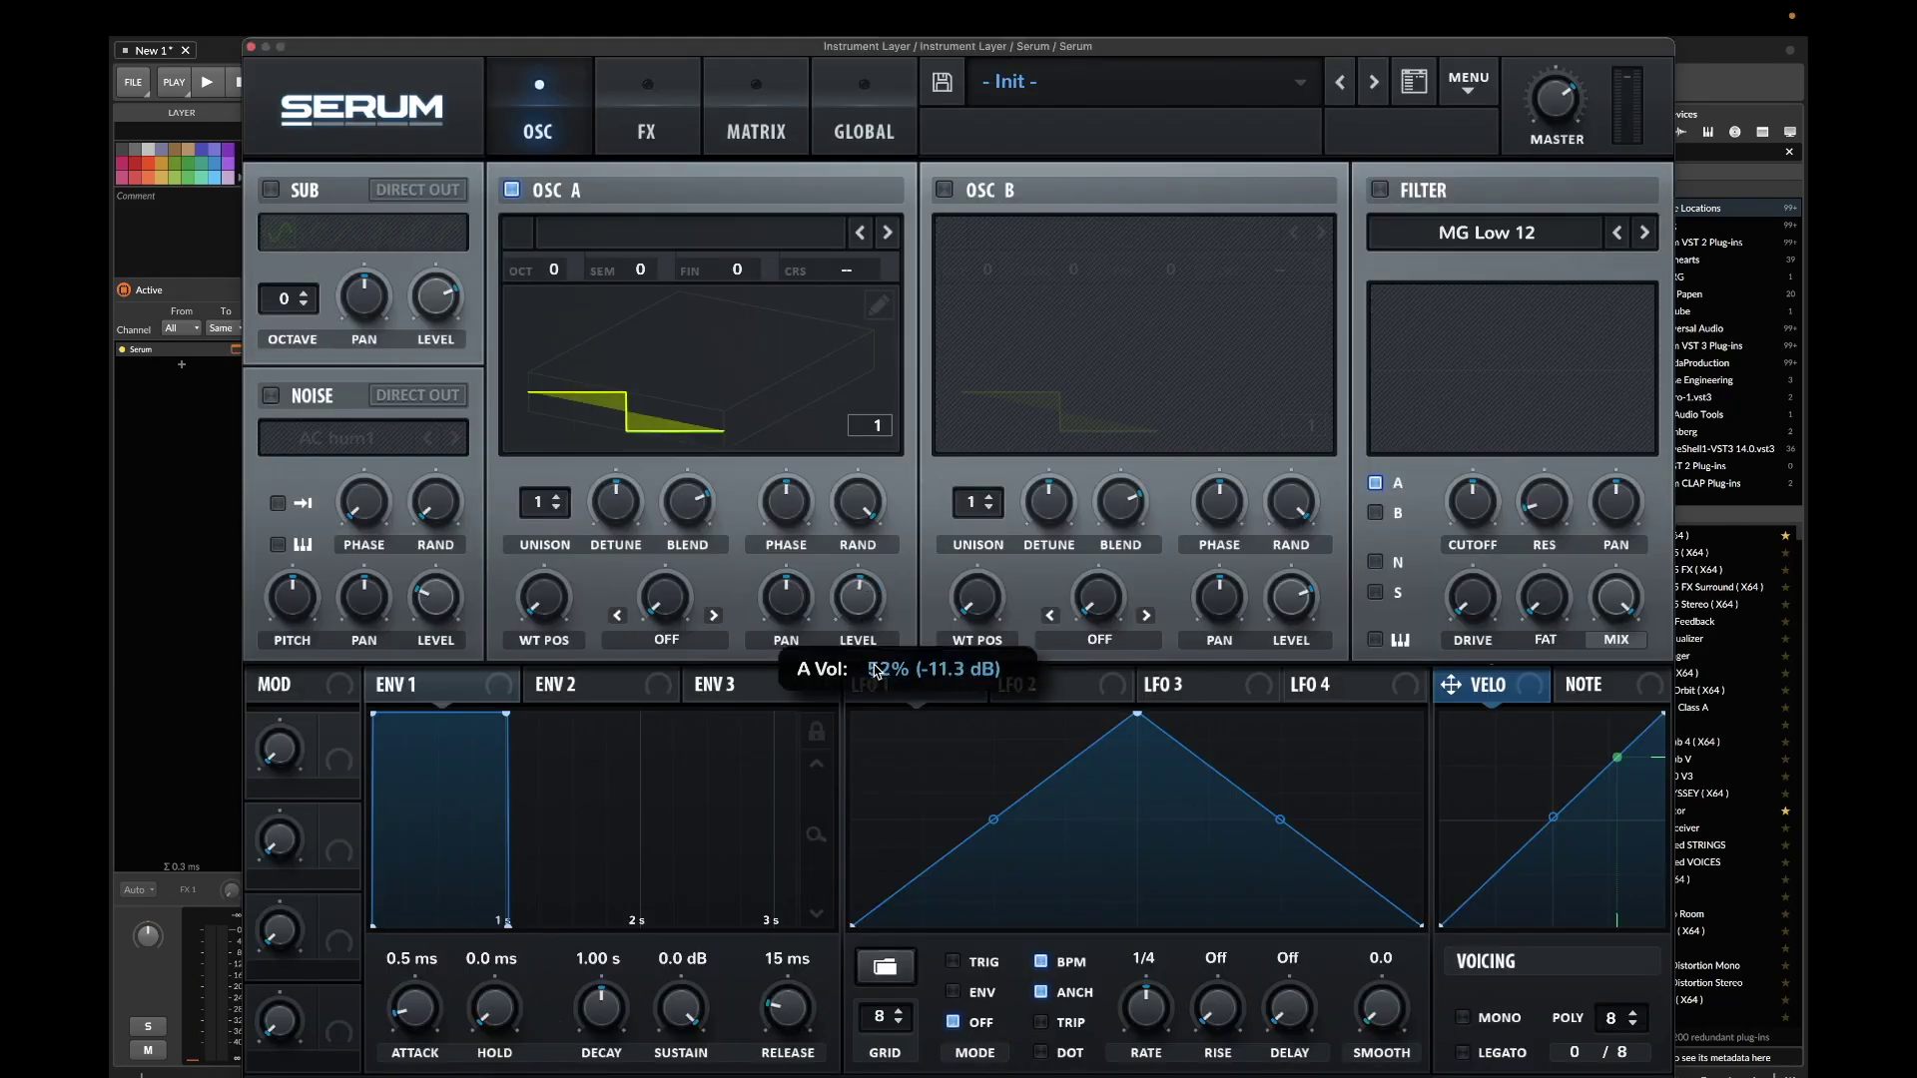
pyautogui.moveTo(876, 671); pyautogui.dragTo(916, 856)
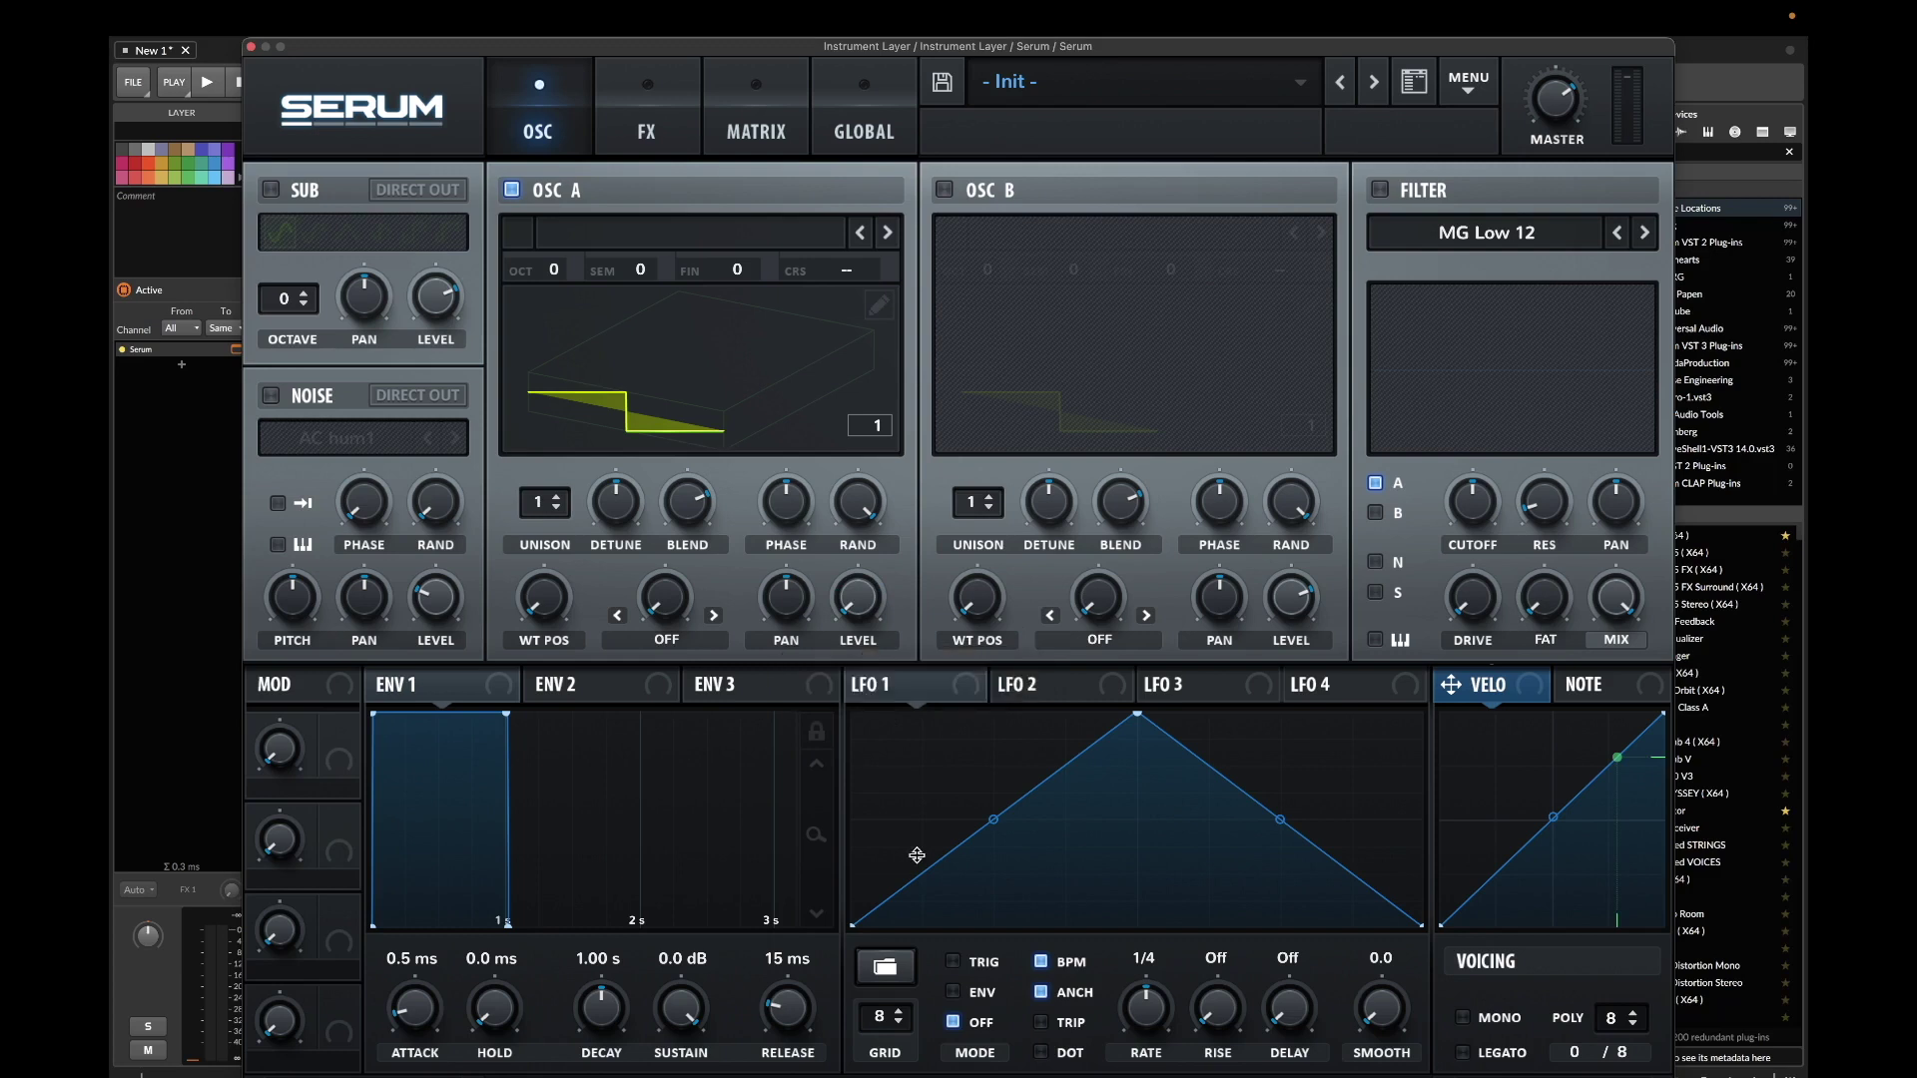
pyautogui.moveTo(923, 691); pyautogui.dragTo(865, 605)
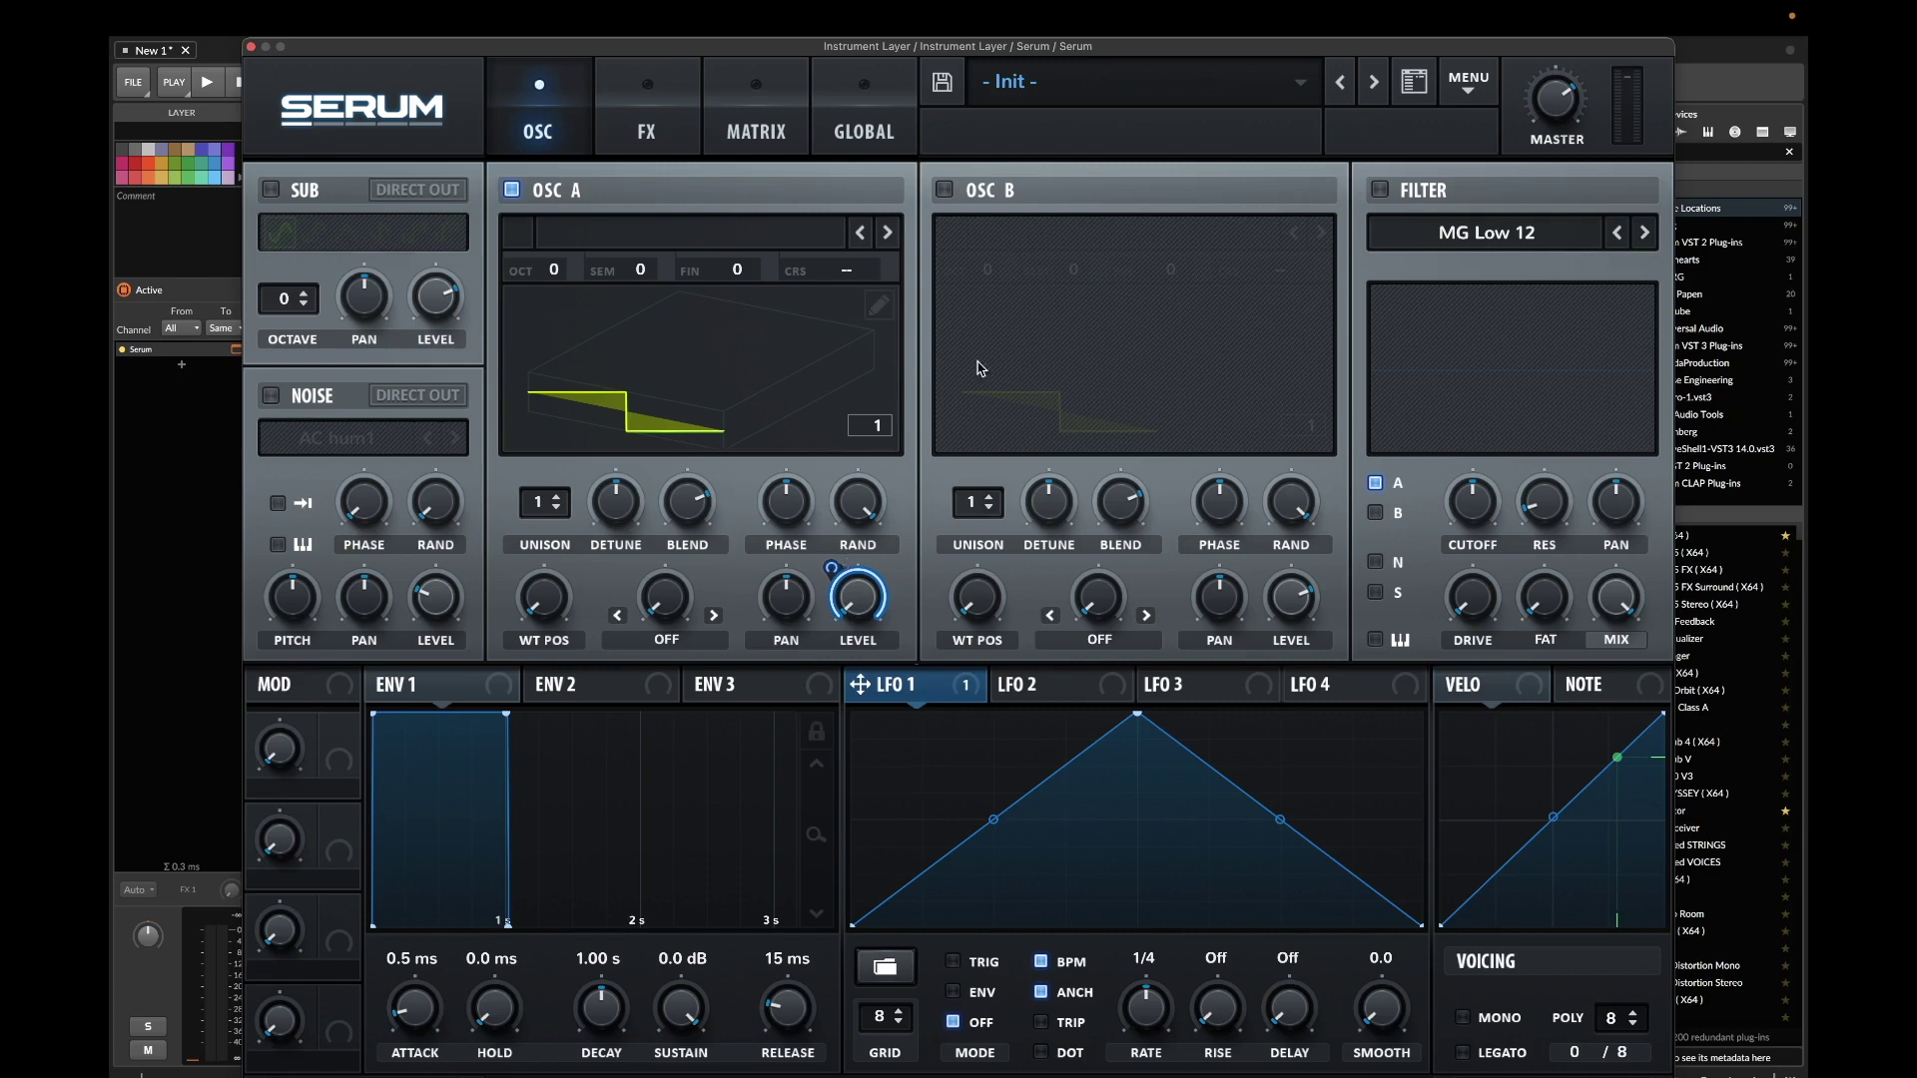
pyautogui.click(251, 47)
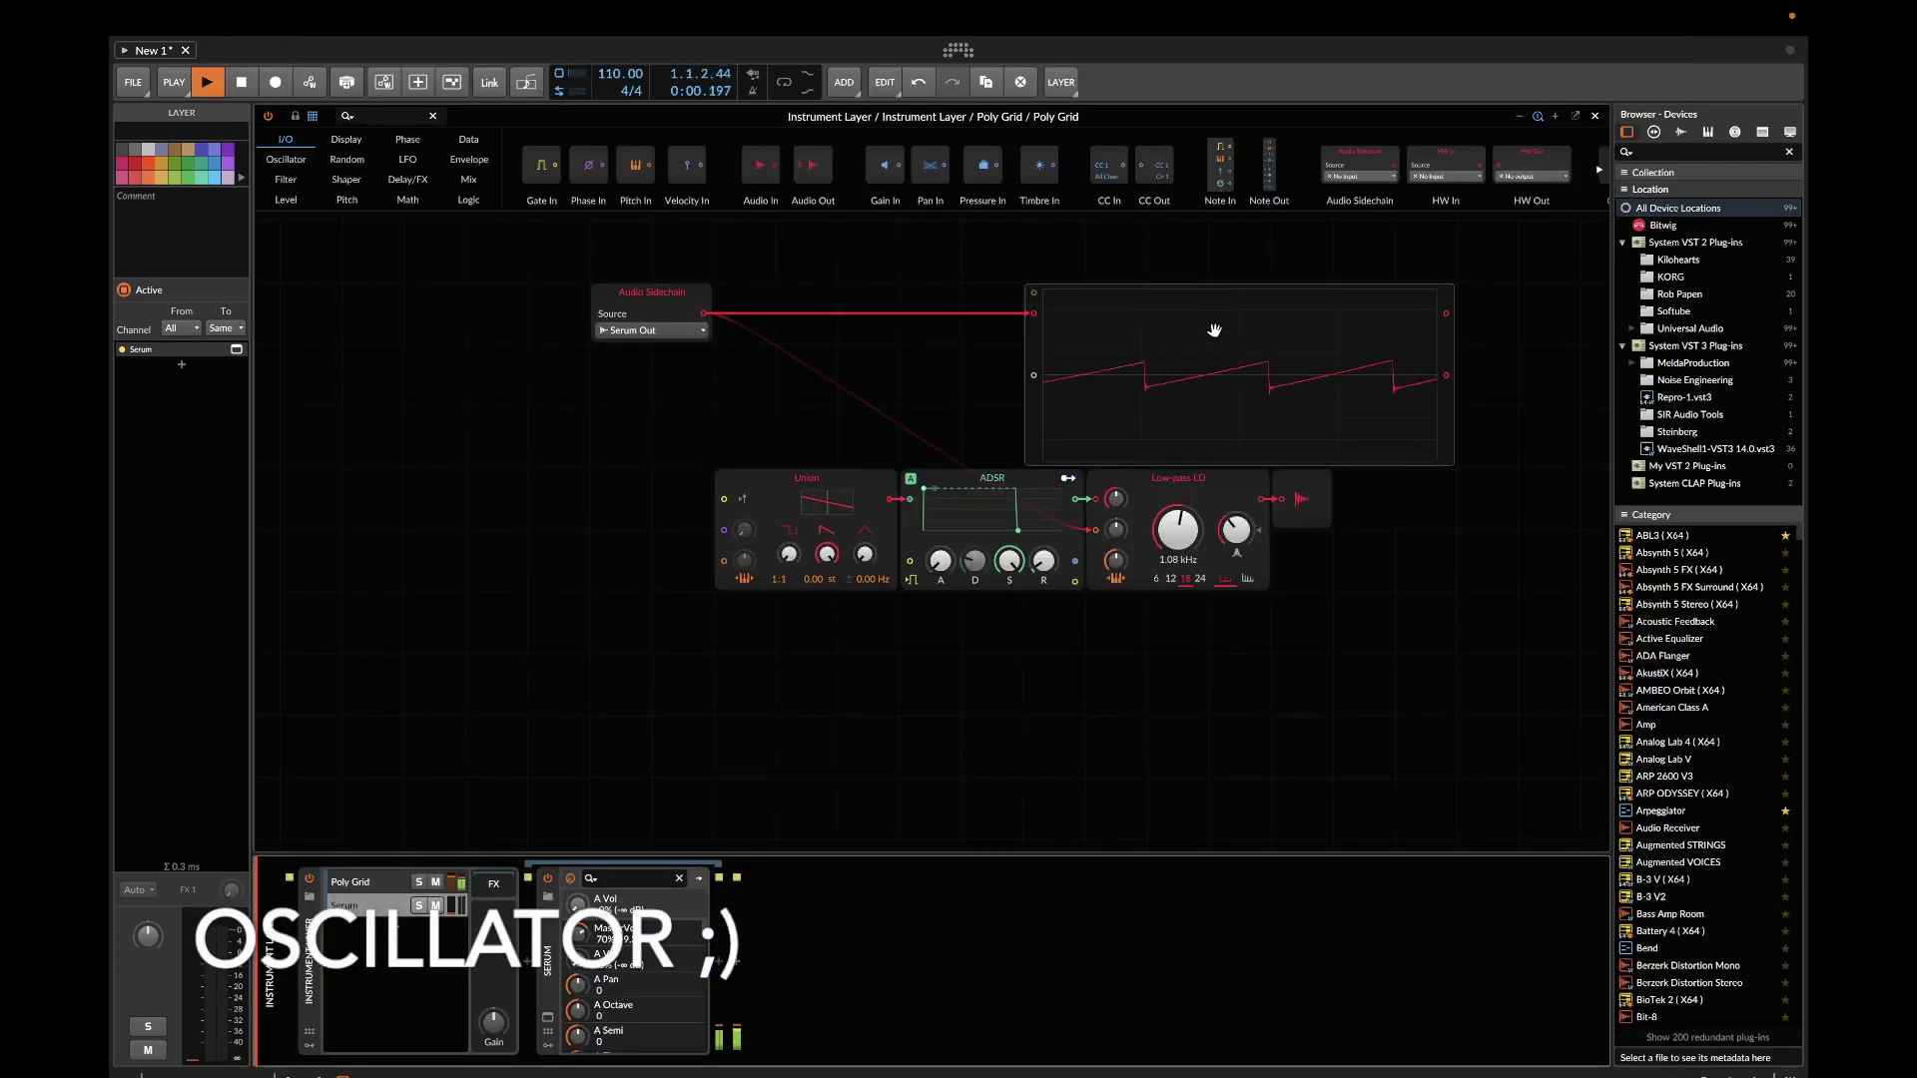
# Watch the LFO-driven signal on the oscilloscope during playback, then open Serum's Osc A wavetable editor
pyautogui.press('space')
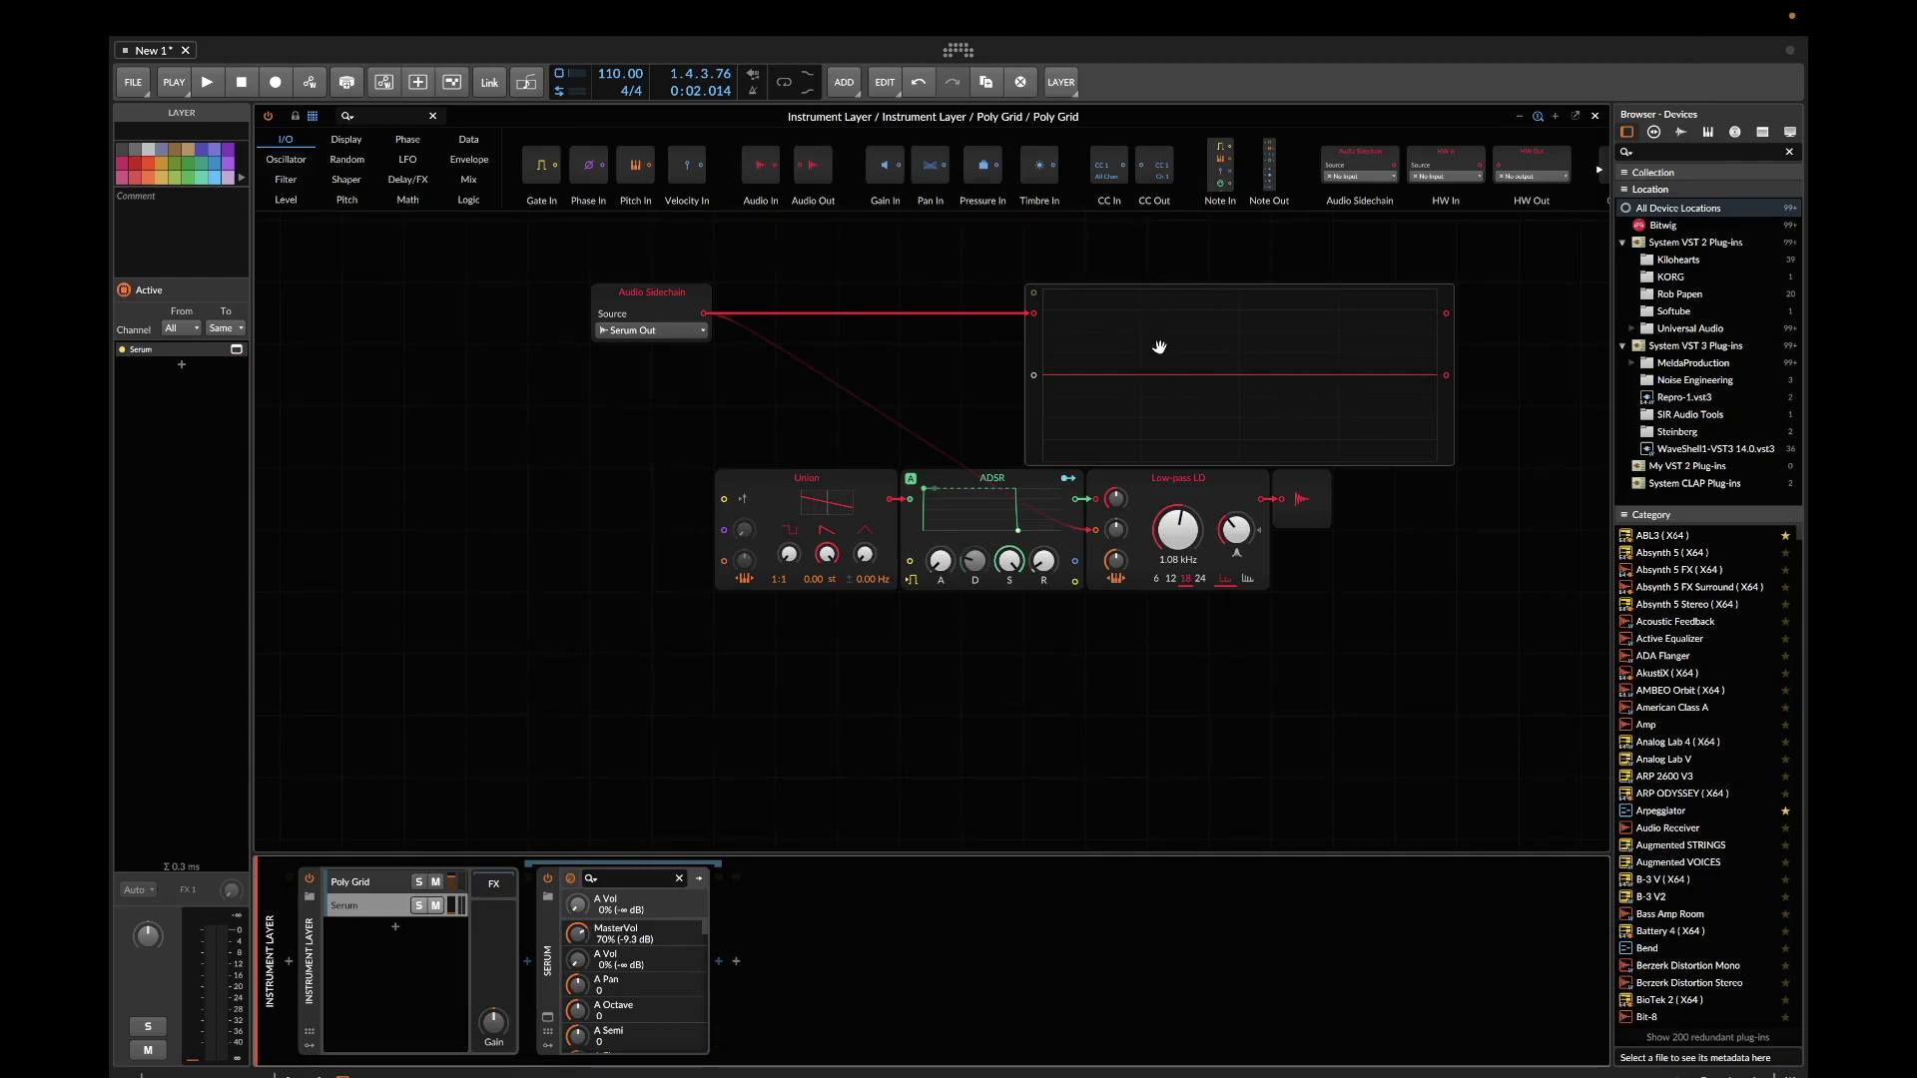
pyautogui.press('space')
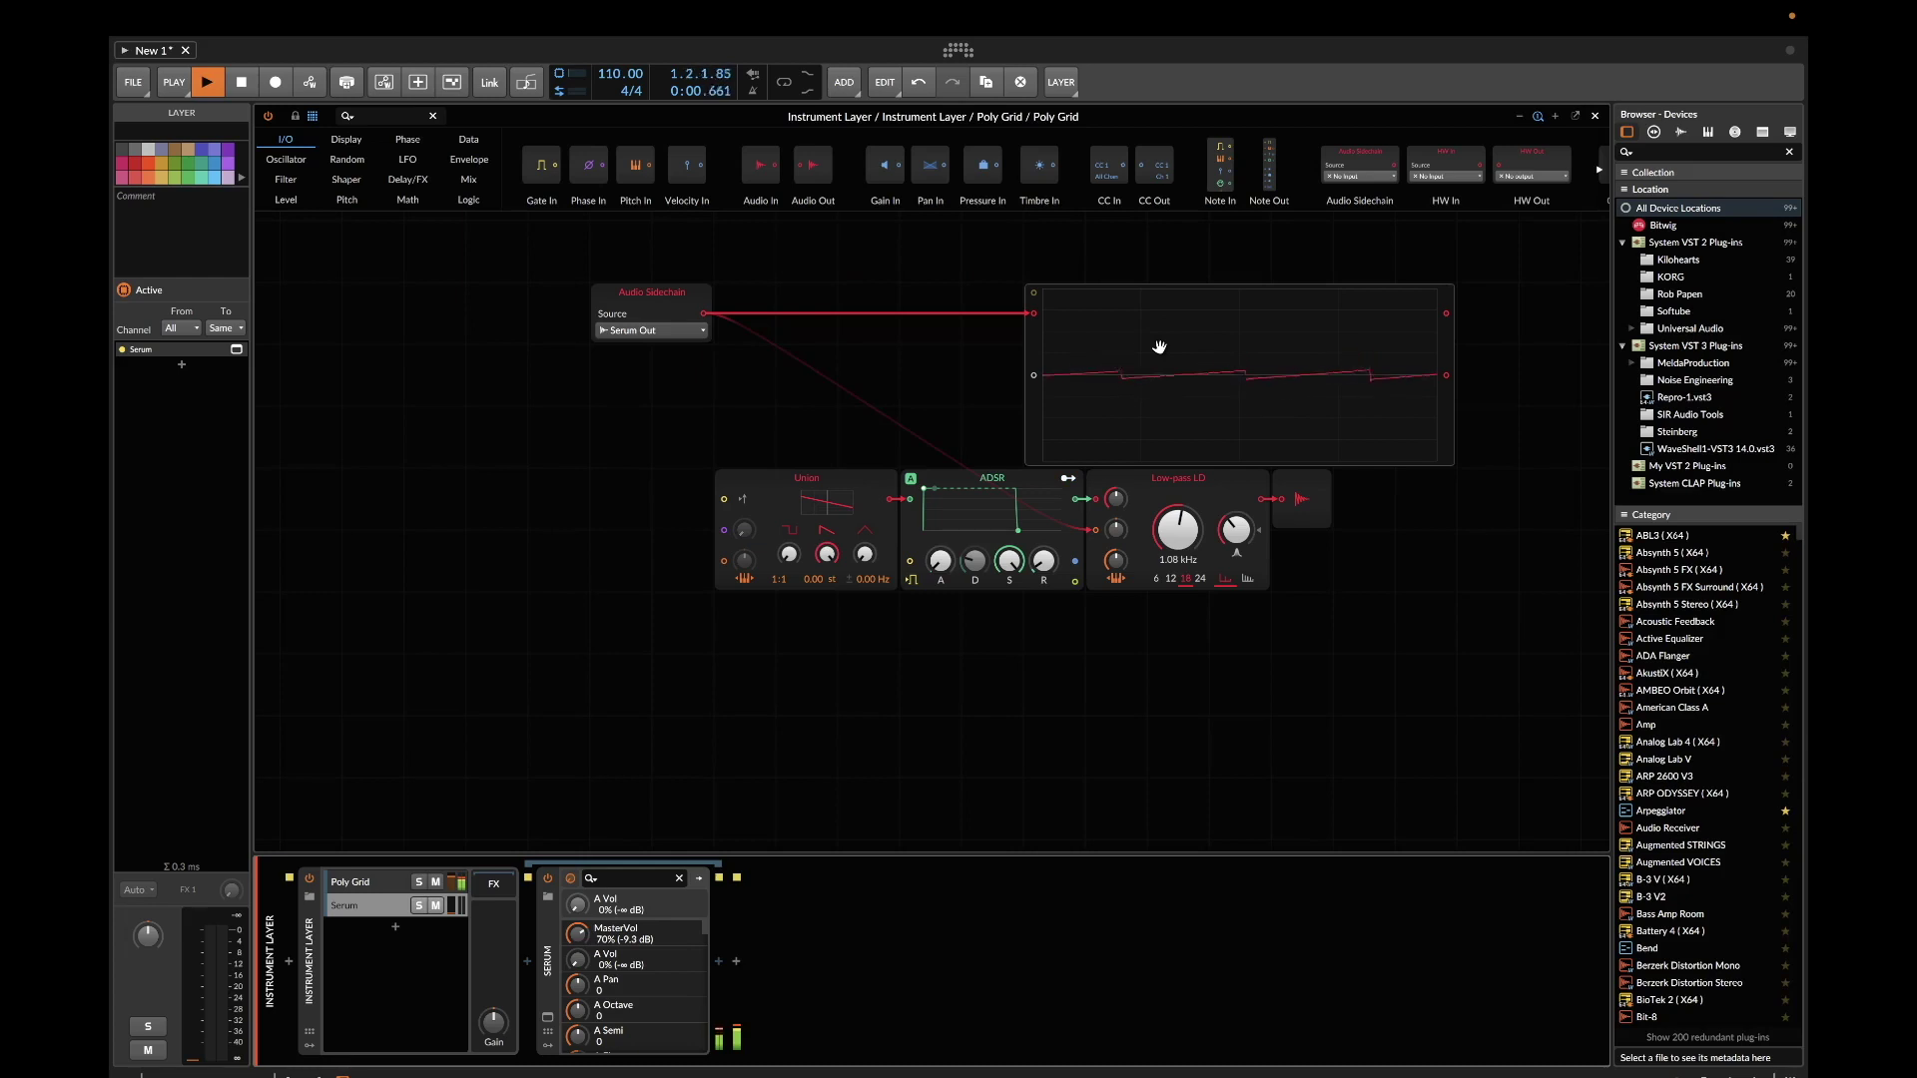
pyautogui.press('space')
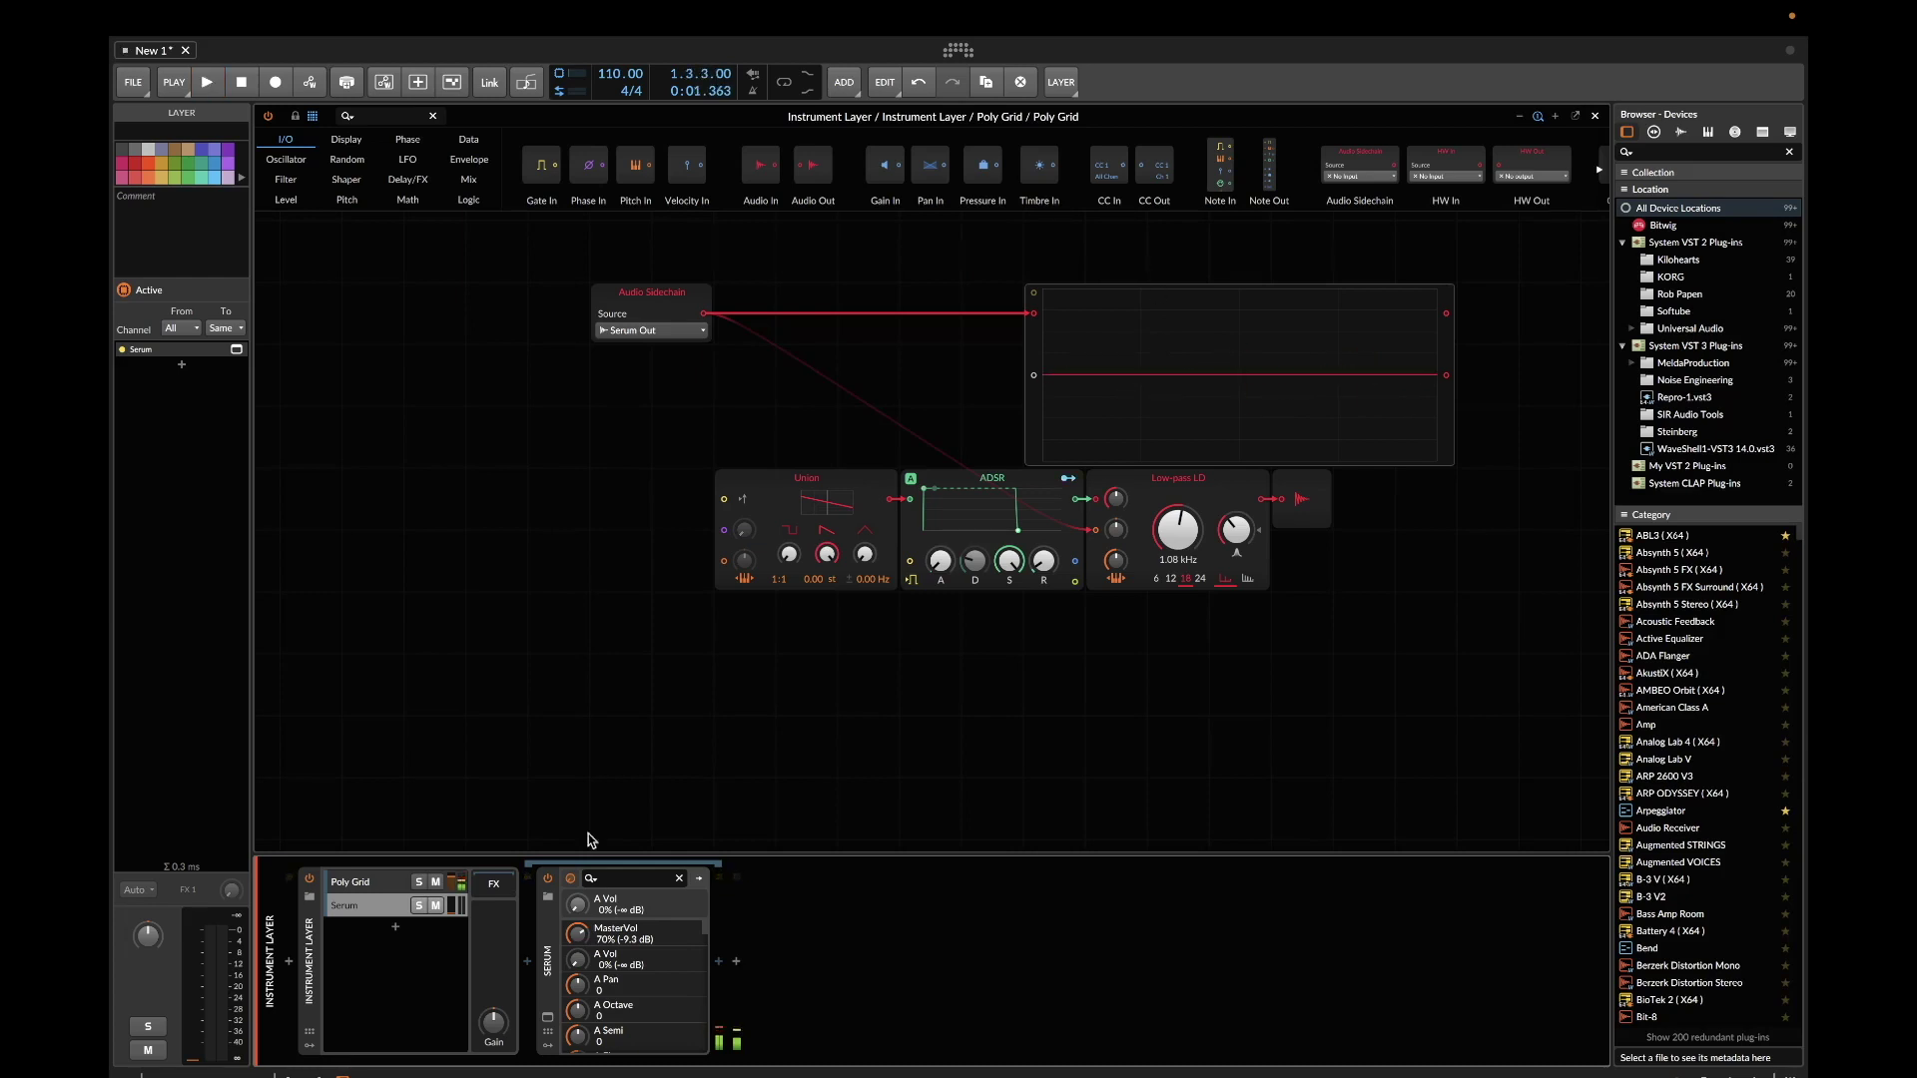
pyautogui.click(549, 1016)
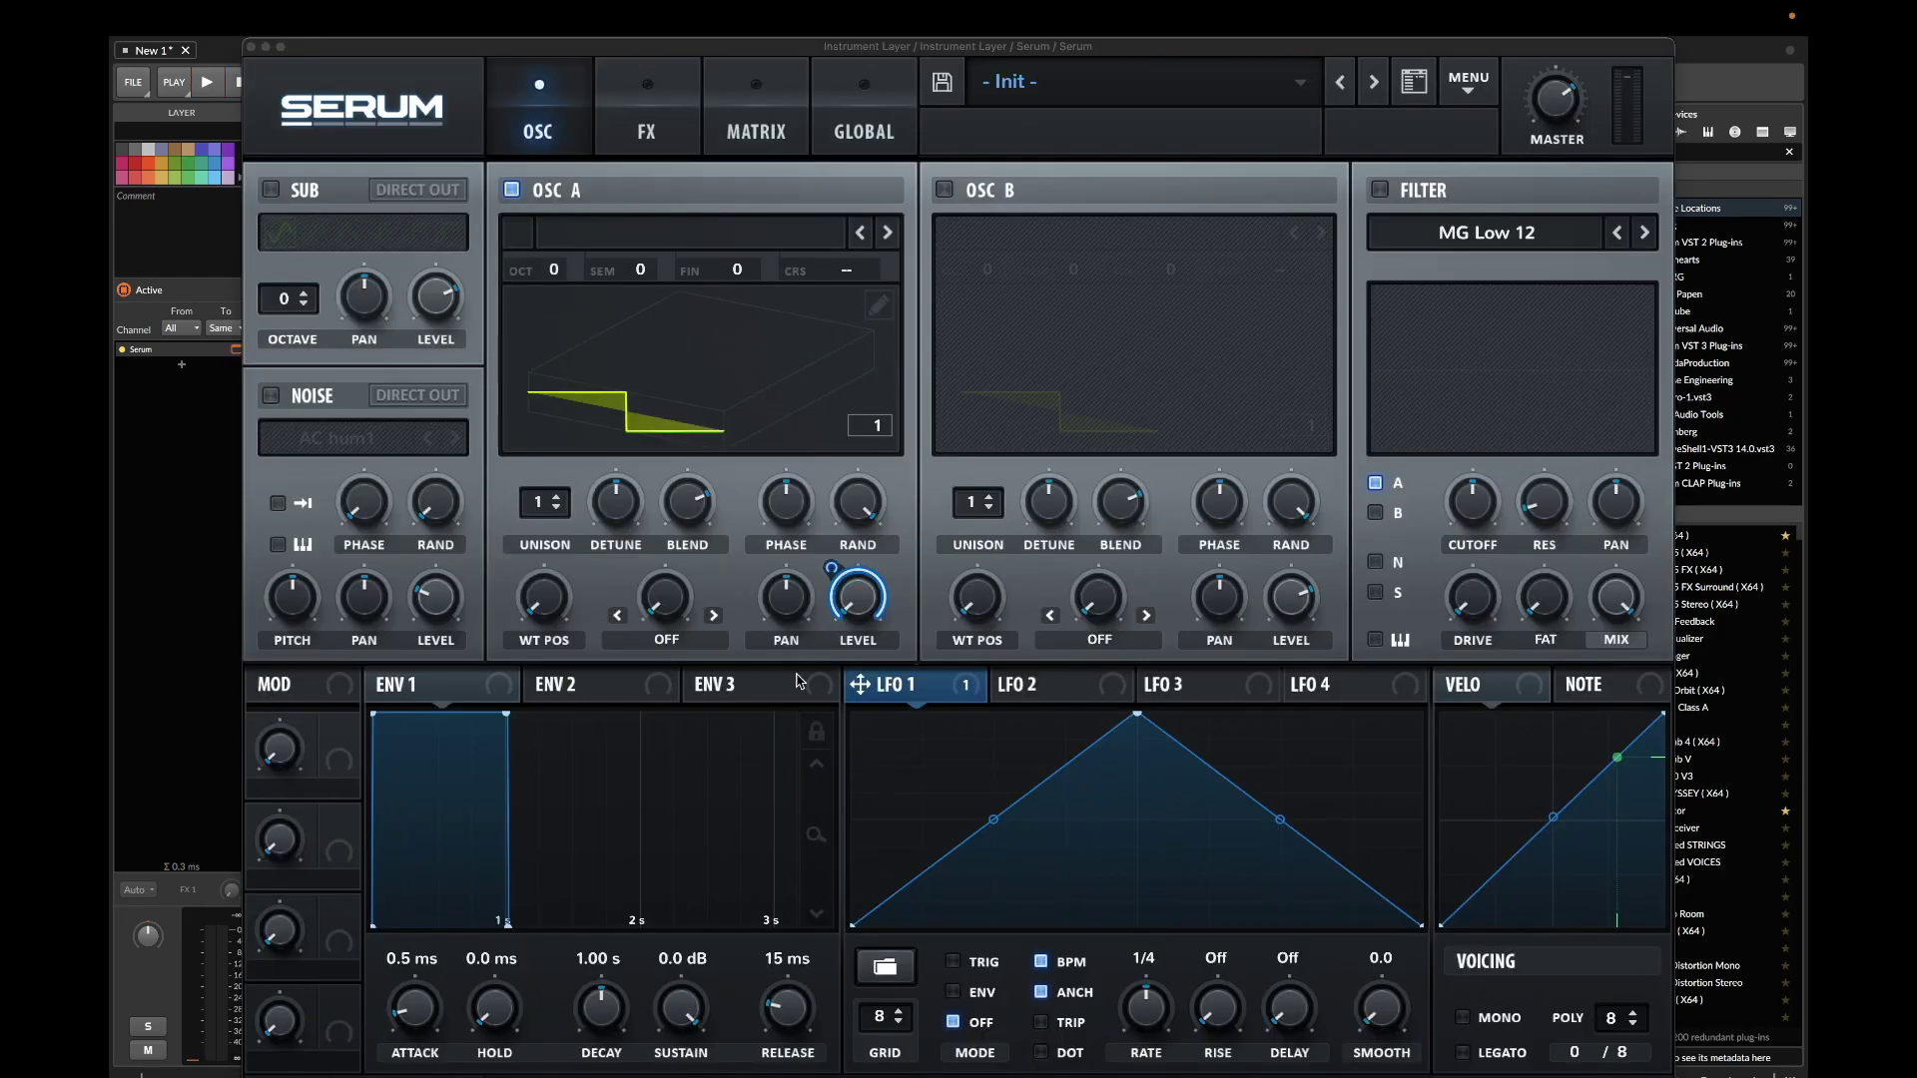
pyautogui.click(879, 306)
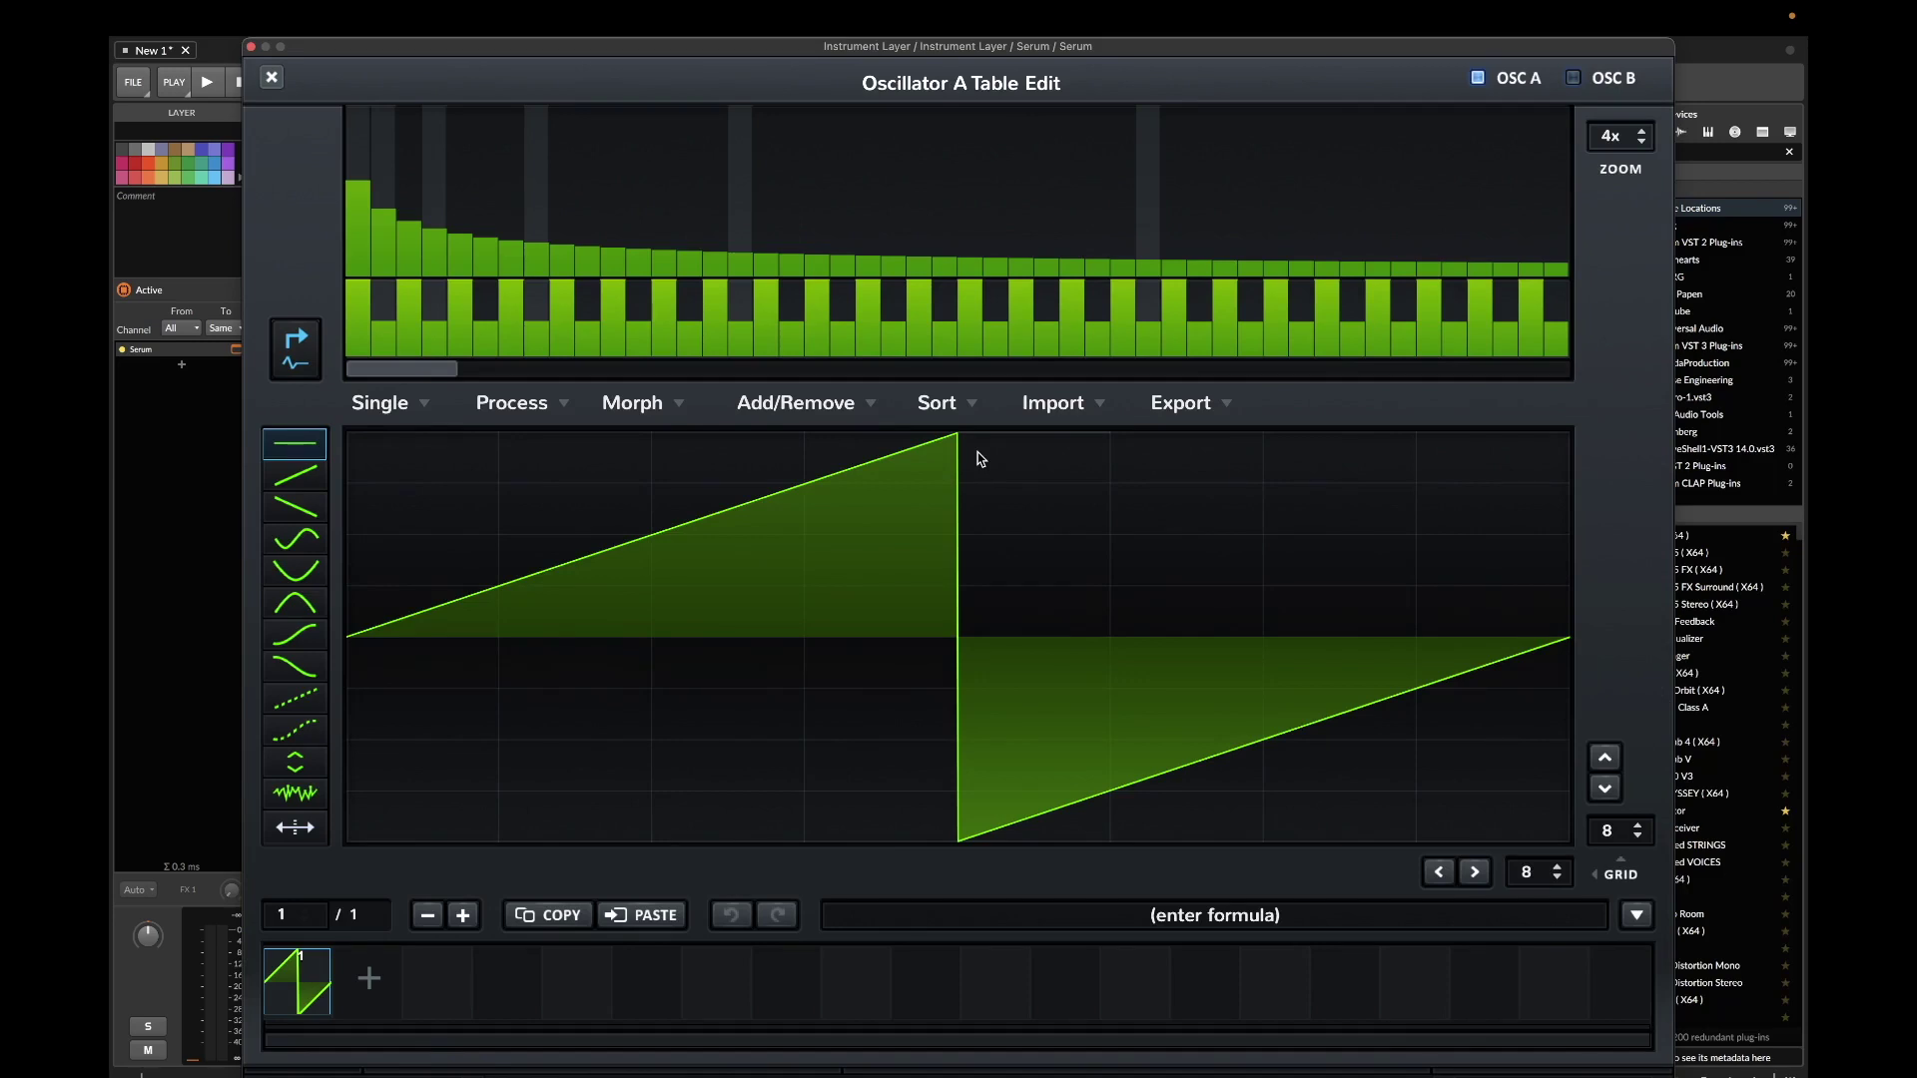
# Redraw Osc A's saw frame as a flat, full-height constant level and close the wavetable editor
pyautogui.click(1008, 459)
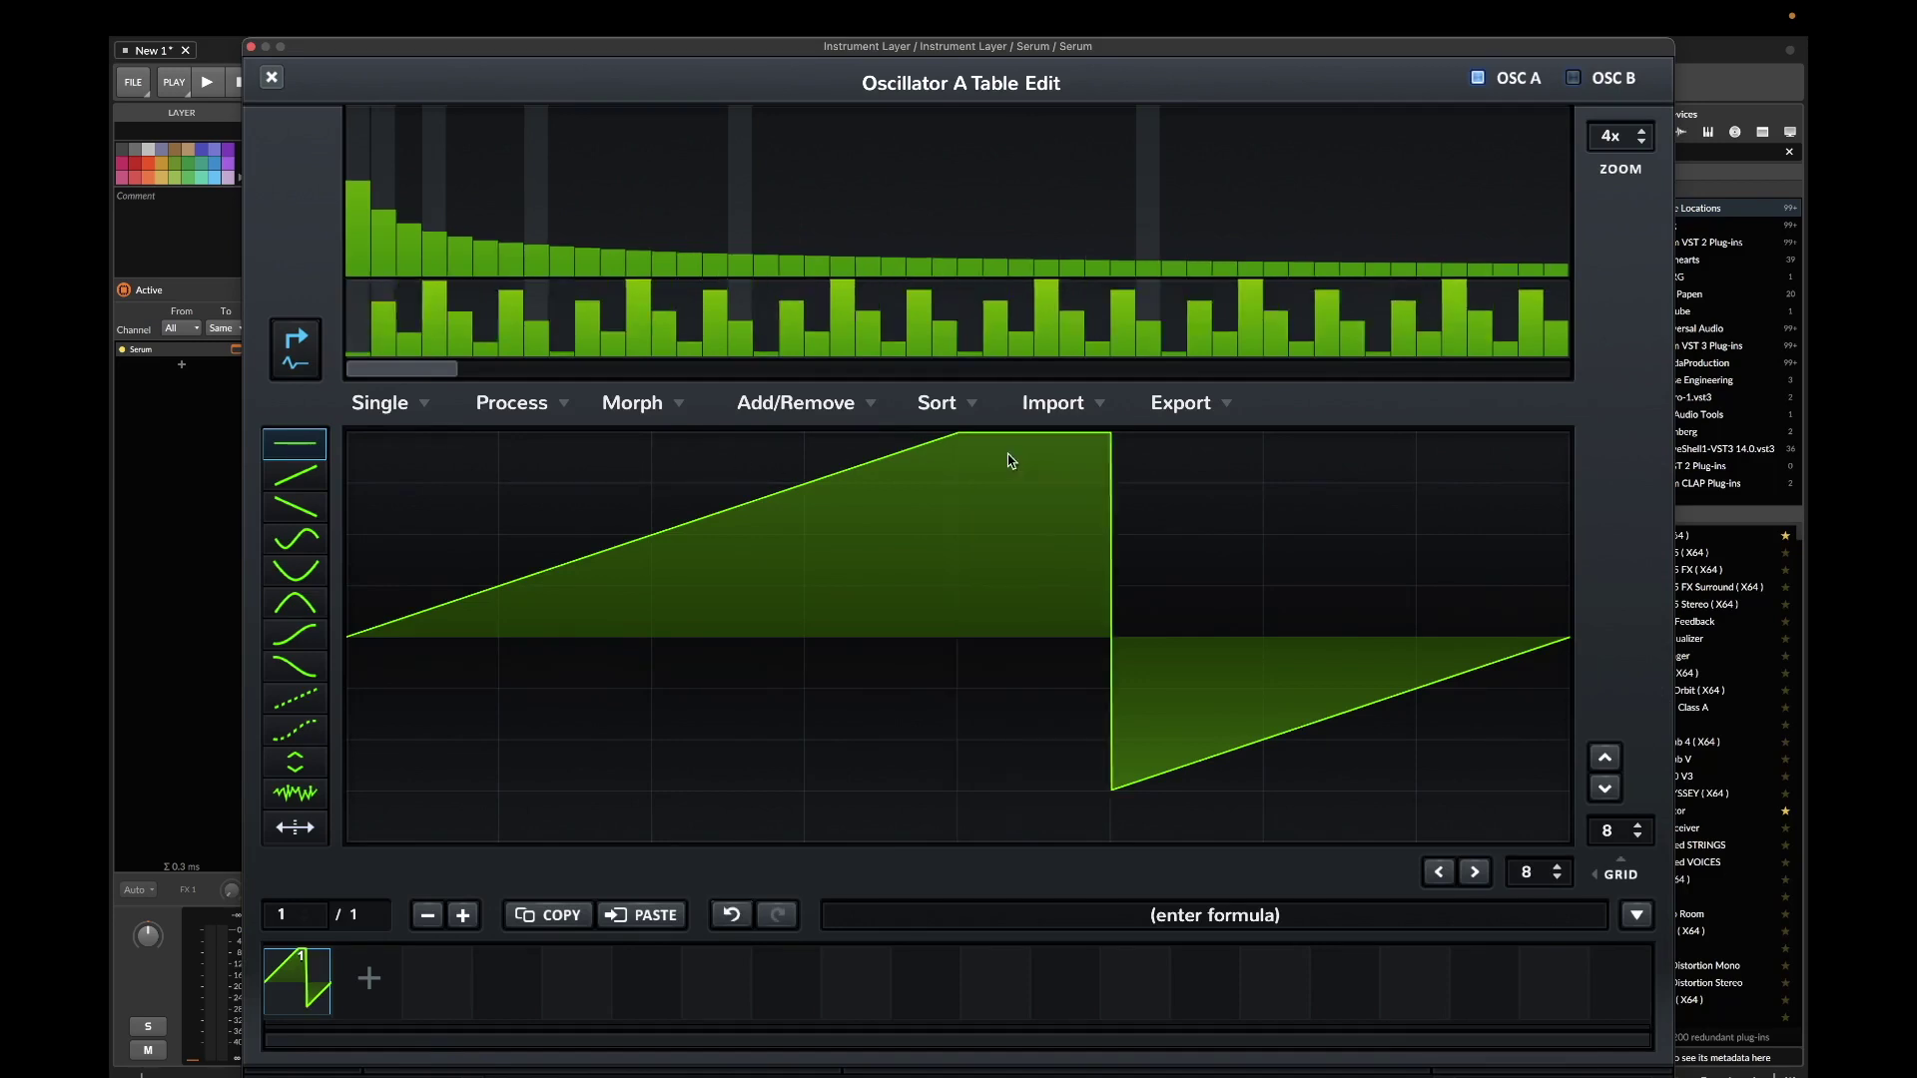
pyautogui.moveTo(1011, 460)
pyautogui.mouseDown()
pyautogui.moveTo(1506, 419)
pyautogui.moveTo(831, 438)
pyautogui.moveTo(399, 436)
pyautogui.mouseUp()
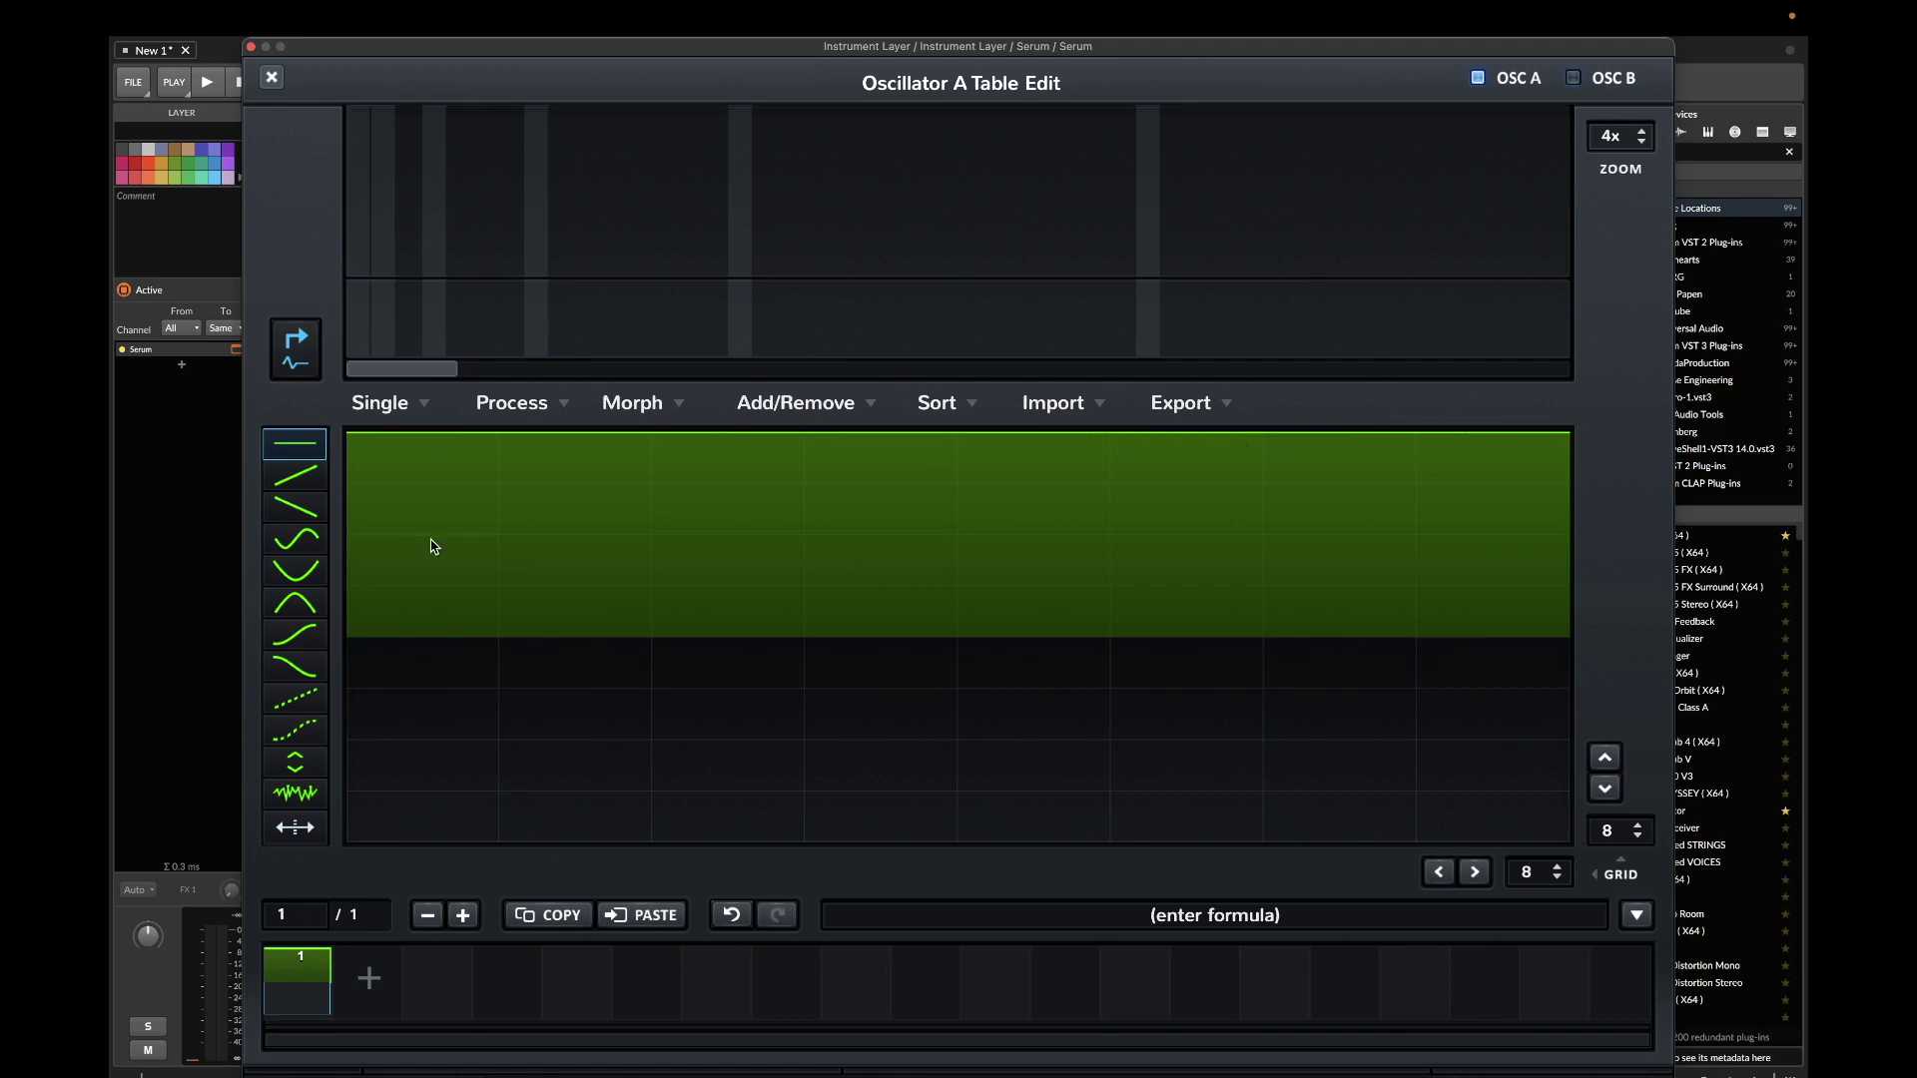
pyautogui.click(272, 77)
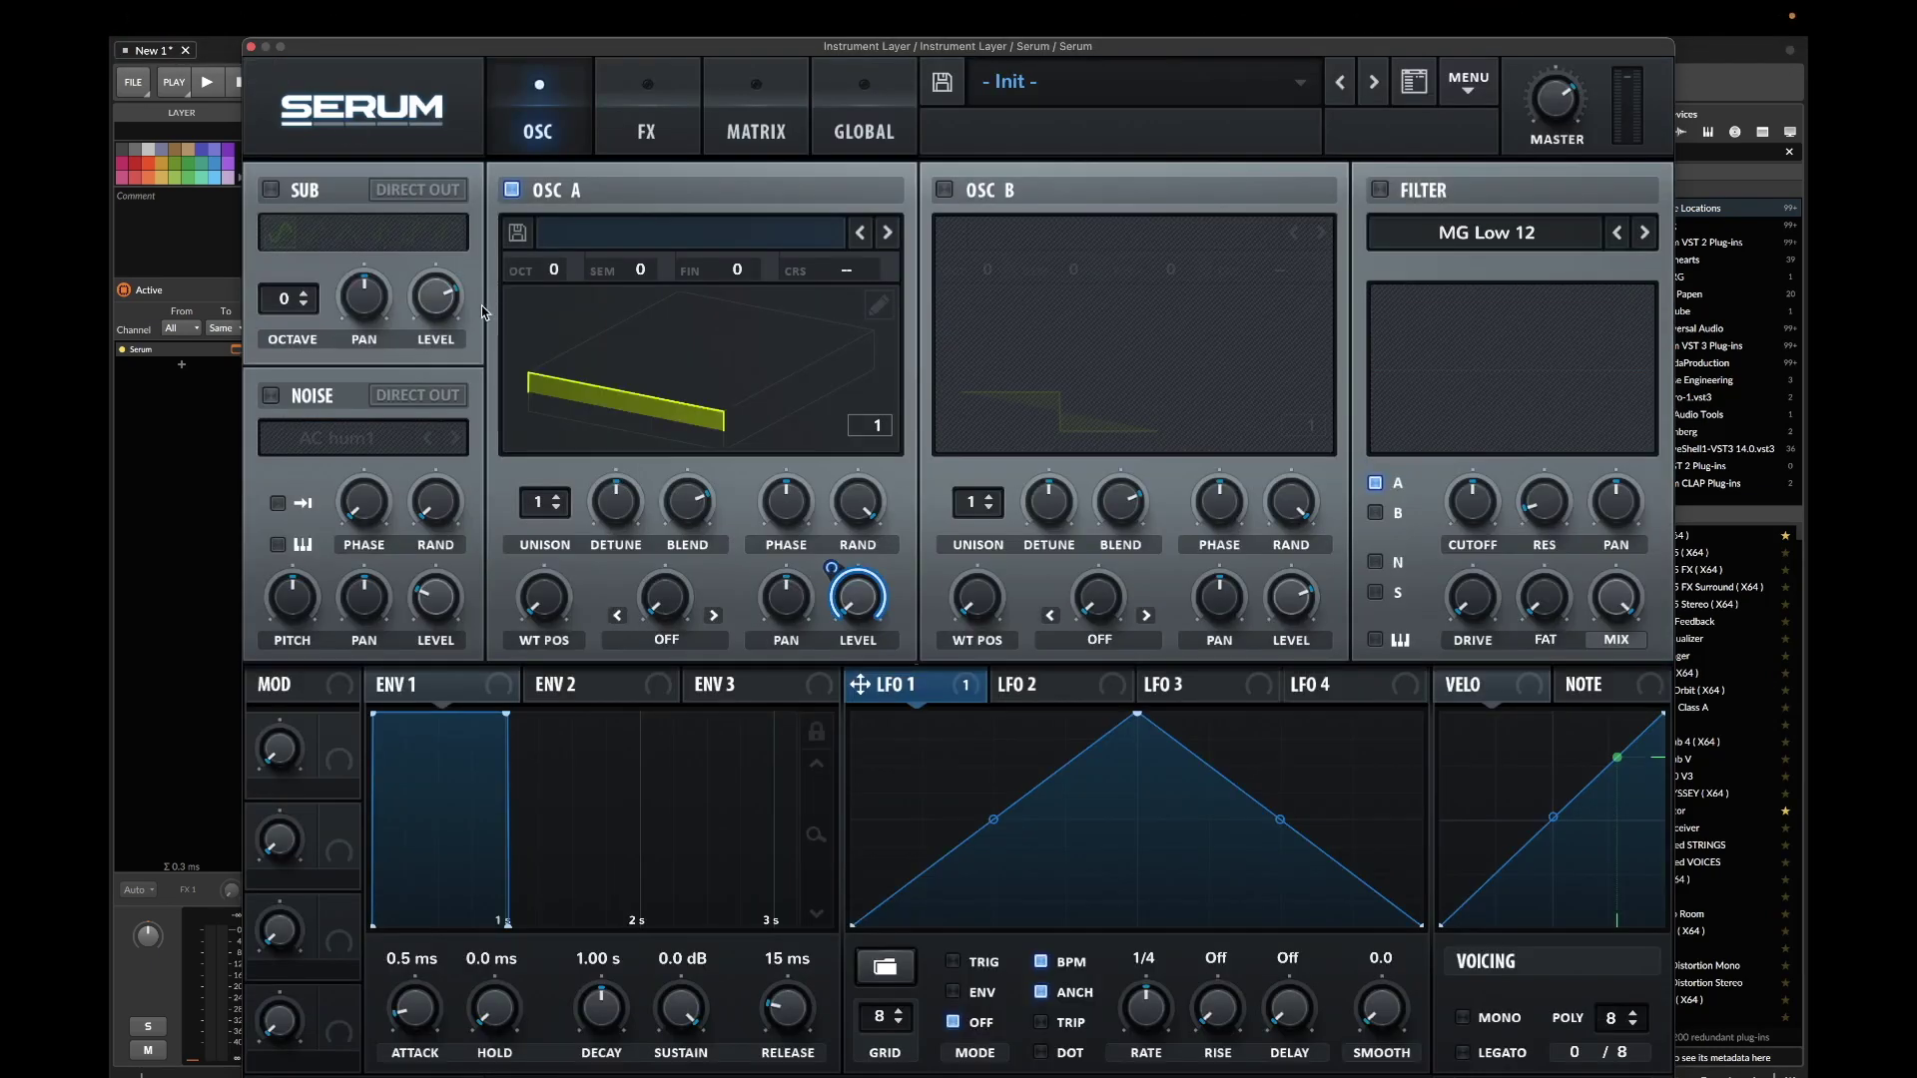
# Select the Oscilloscope module and fine-tune the Low-pass LD modulation amount during playback
pyautogui.click(250, 46)
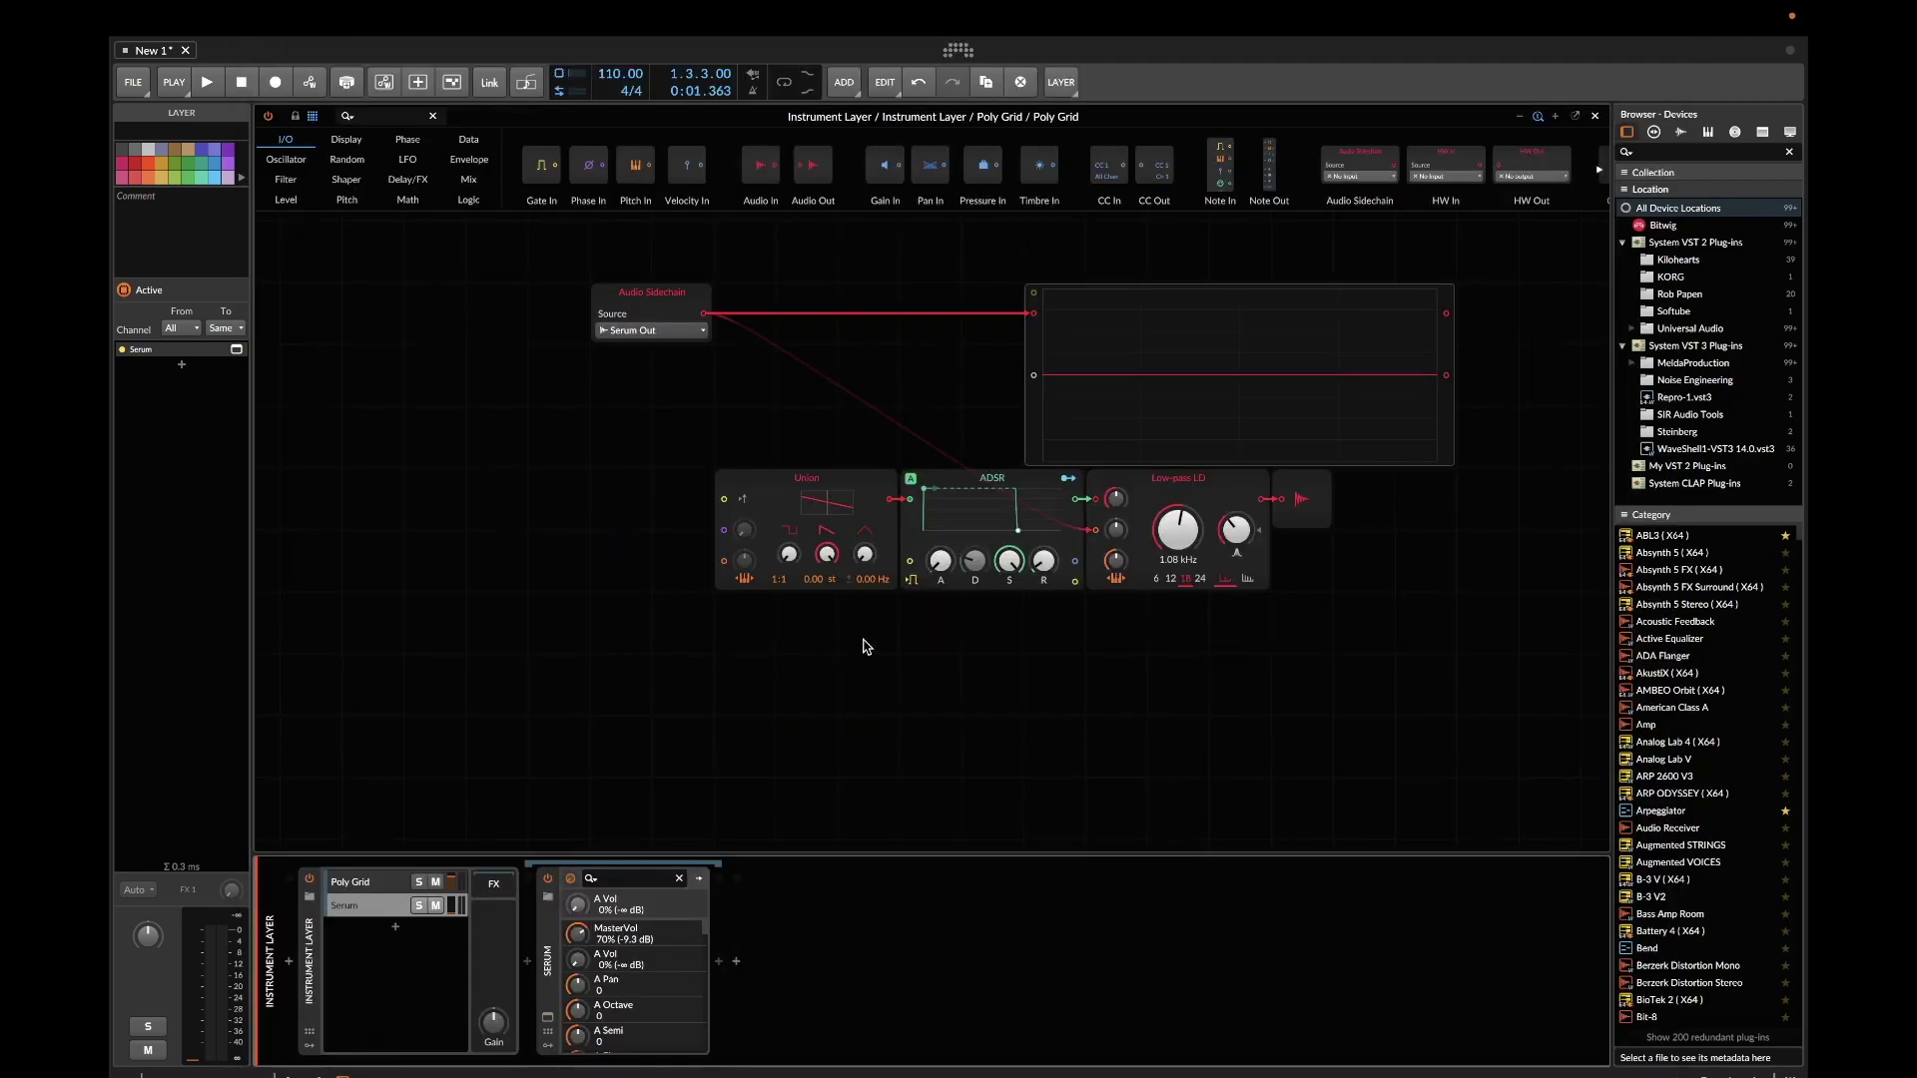
pyautogui.click(1032, 411)
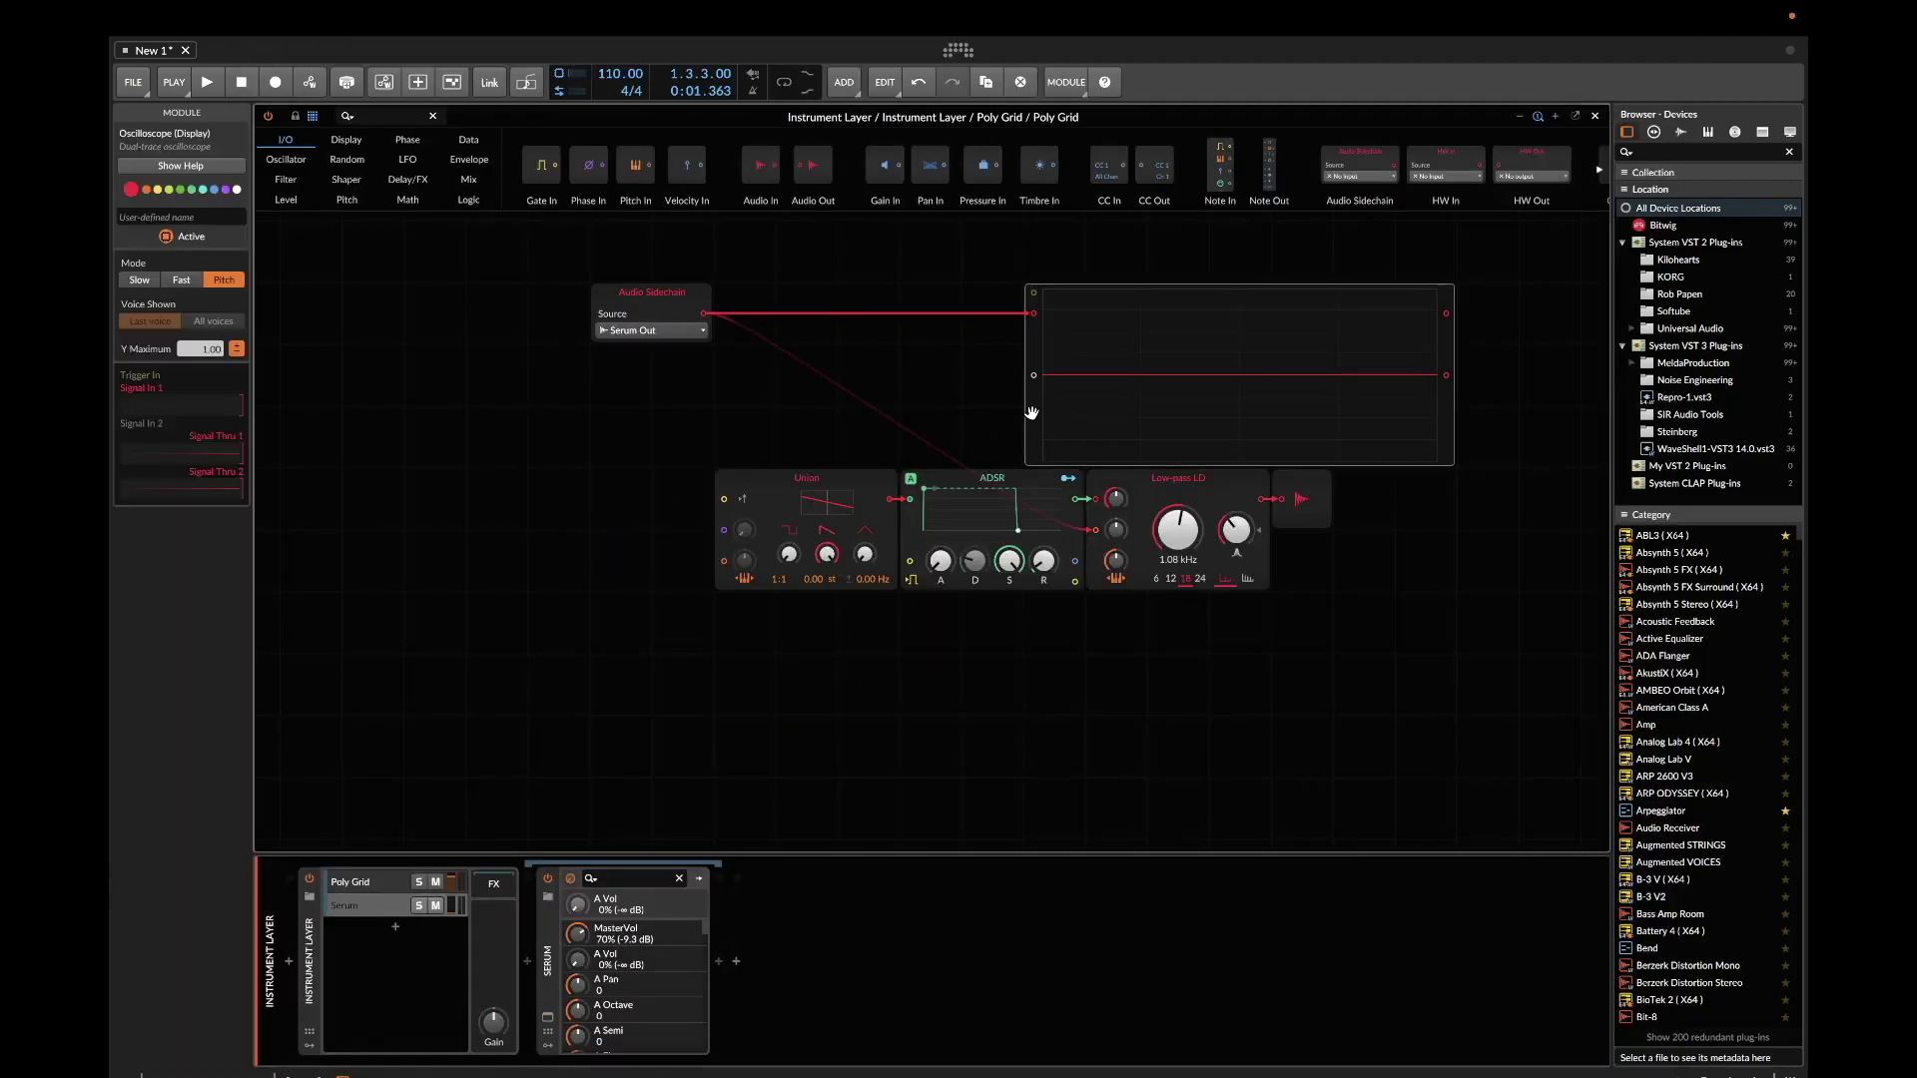
pyautogui.press('space')
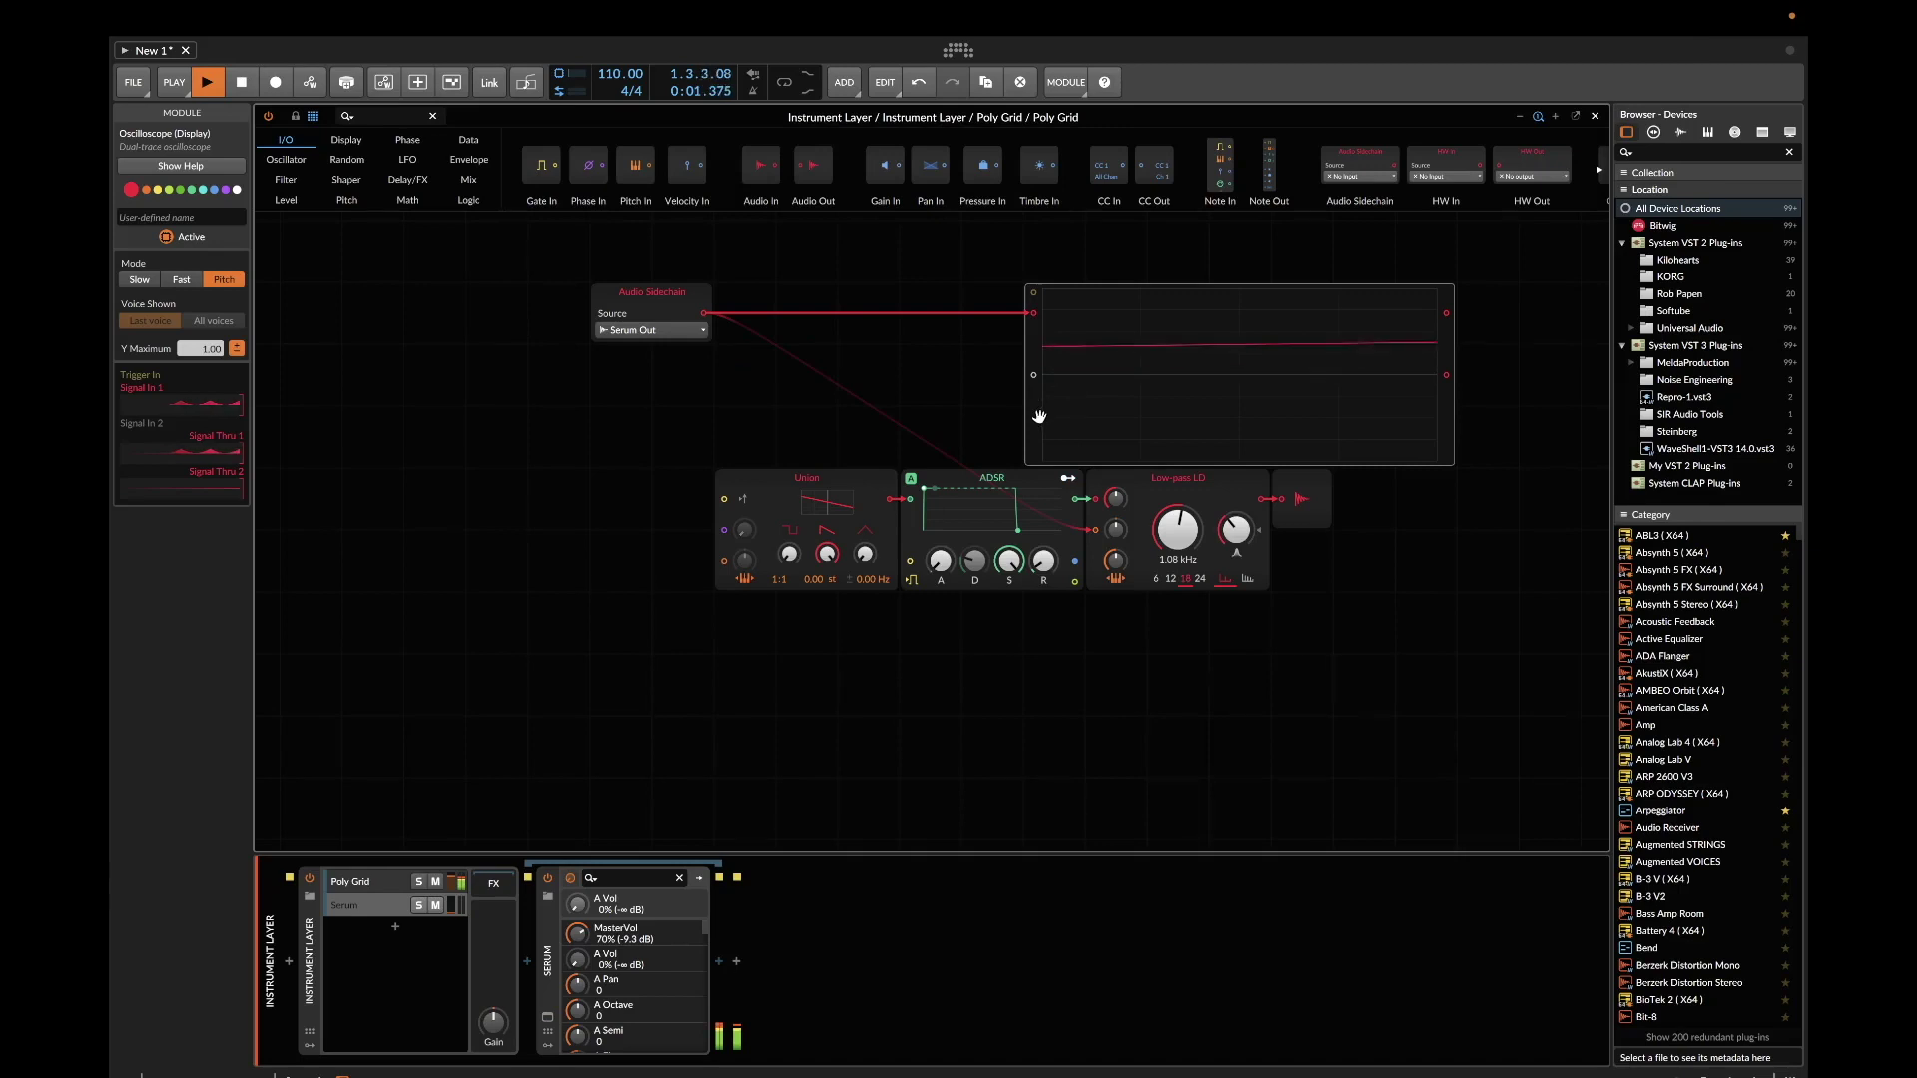
pyautogui.moveTo(1116, 497); pyautogui.dragTo(1115, 492)
pyautogui.press('space')
# Set the Oscilloscope Mode to Slow, replay to view the LFO pulses, and reopen Serum
pyautogui.click(140, 281)
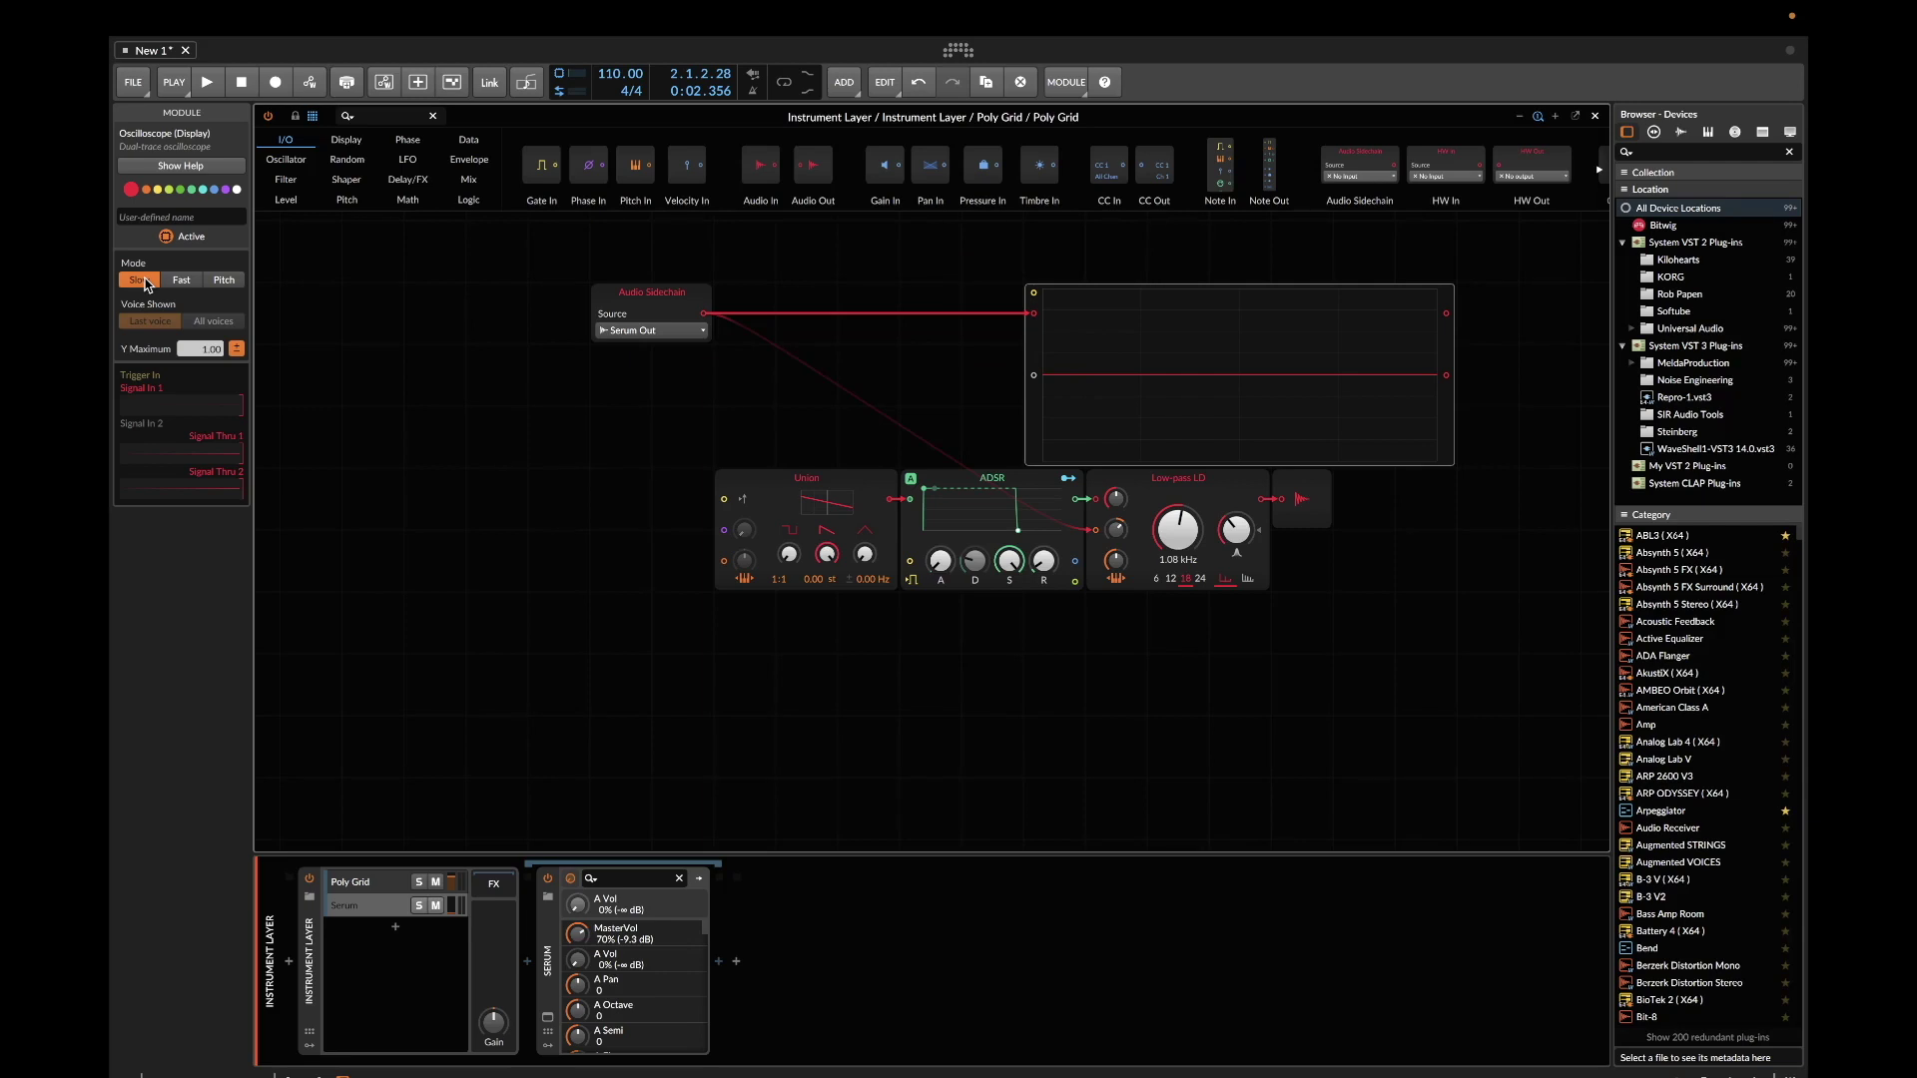
pyautogui.press('space')
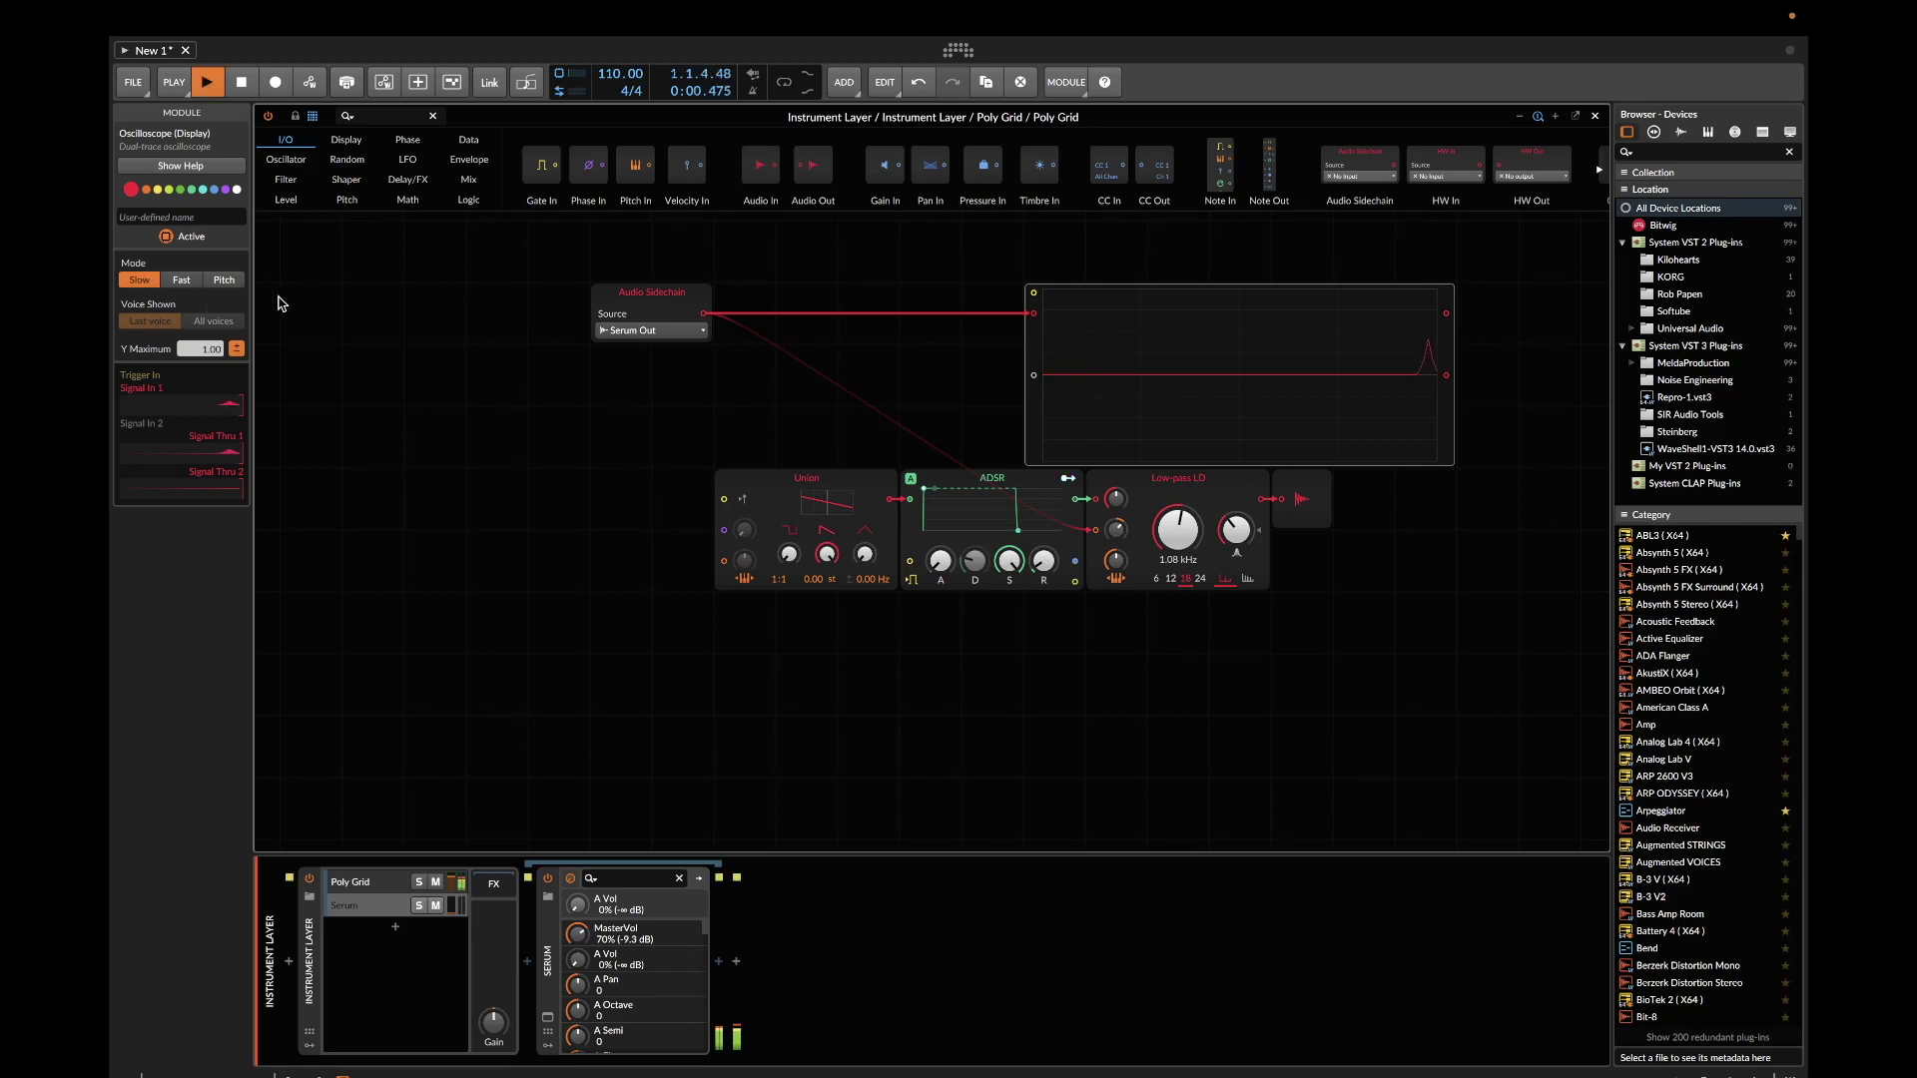
pyautogui.press('space')
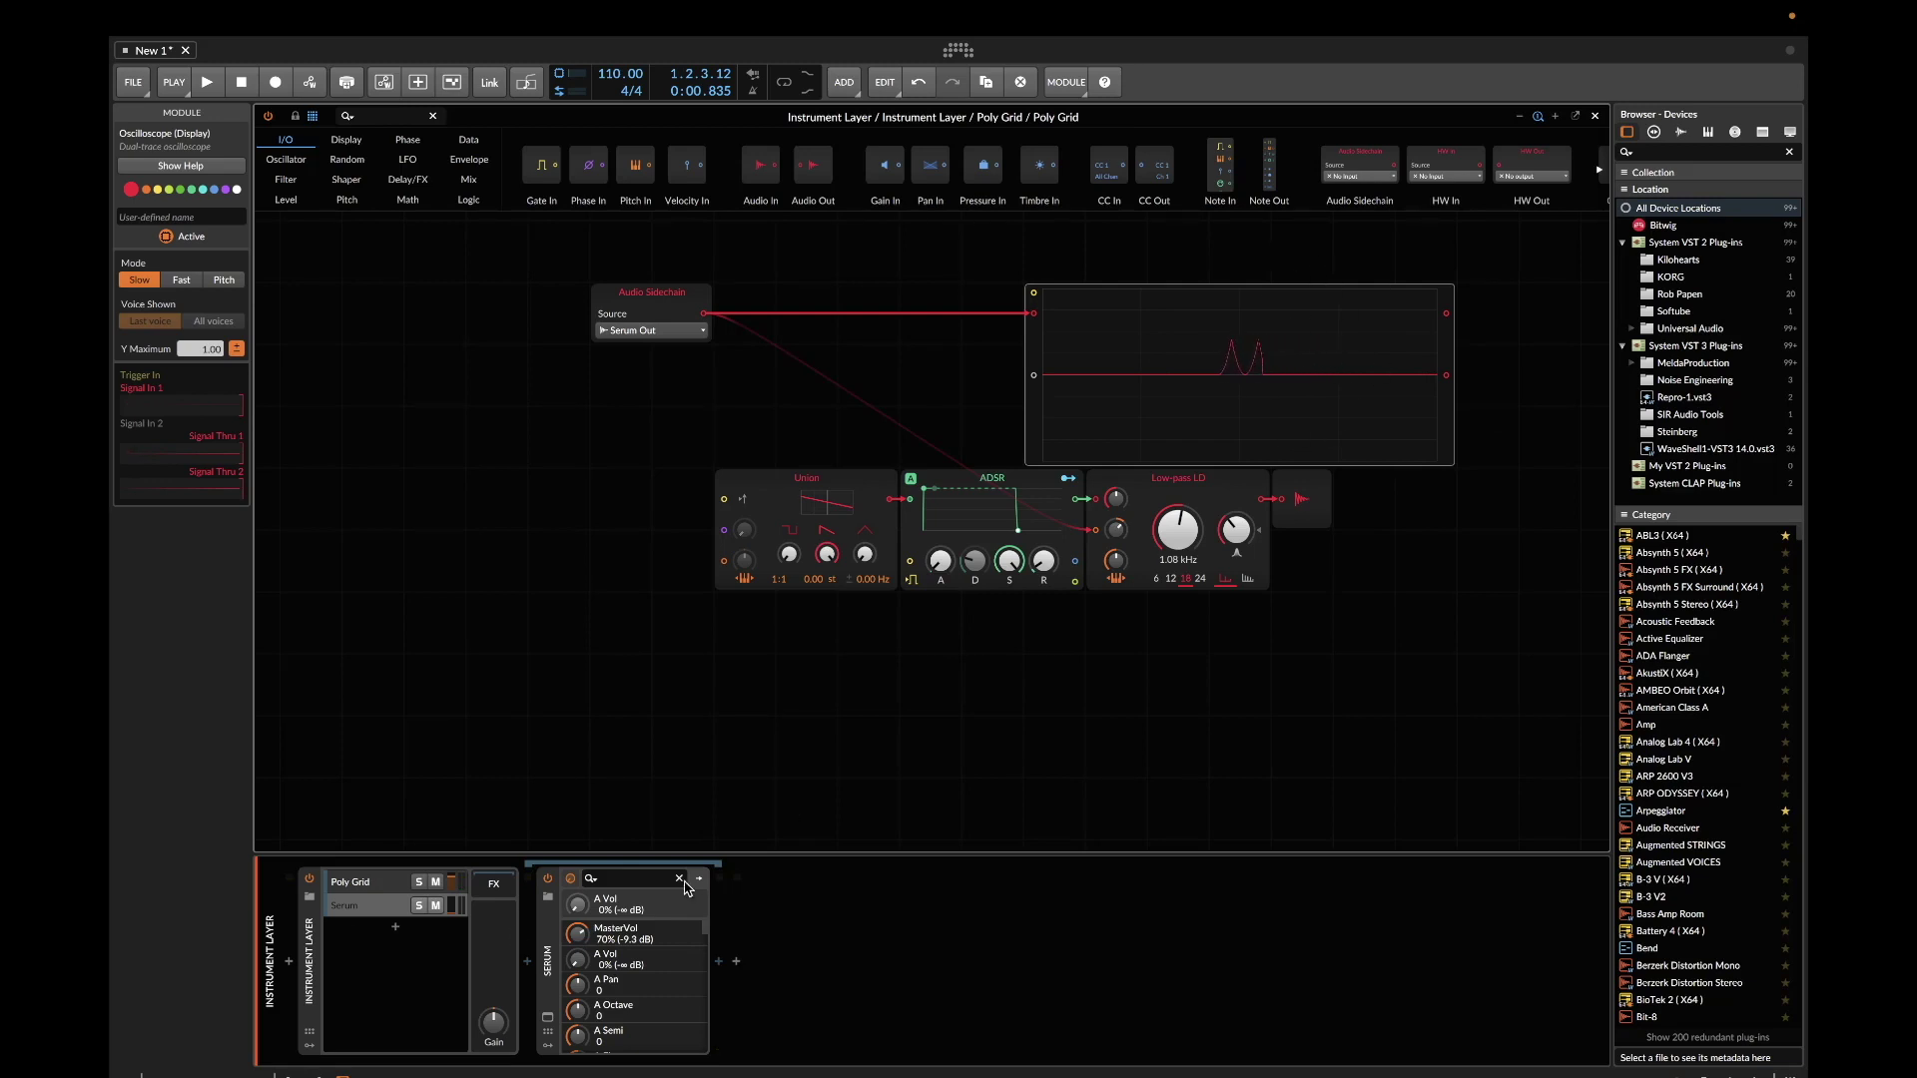
pyautogui.click(547, 1019)
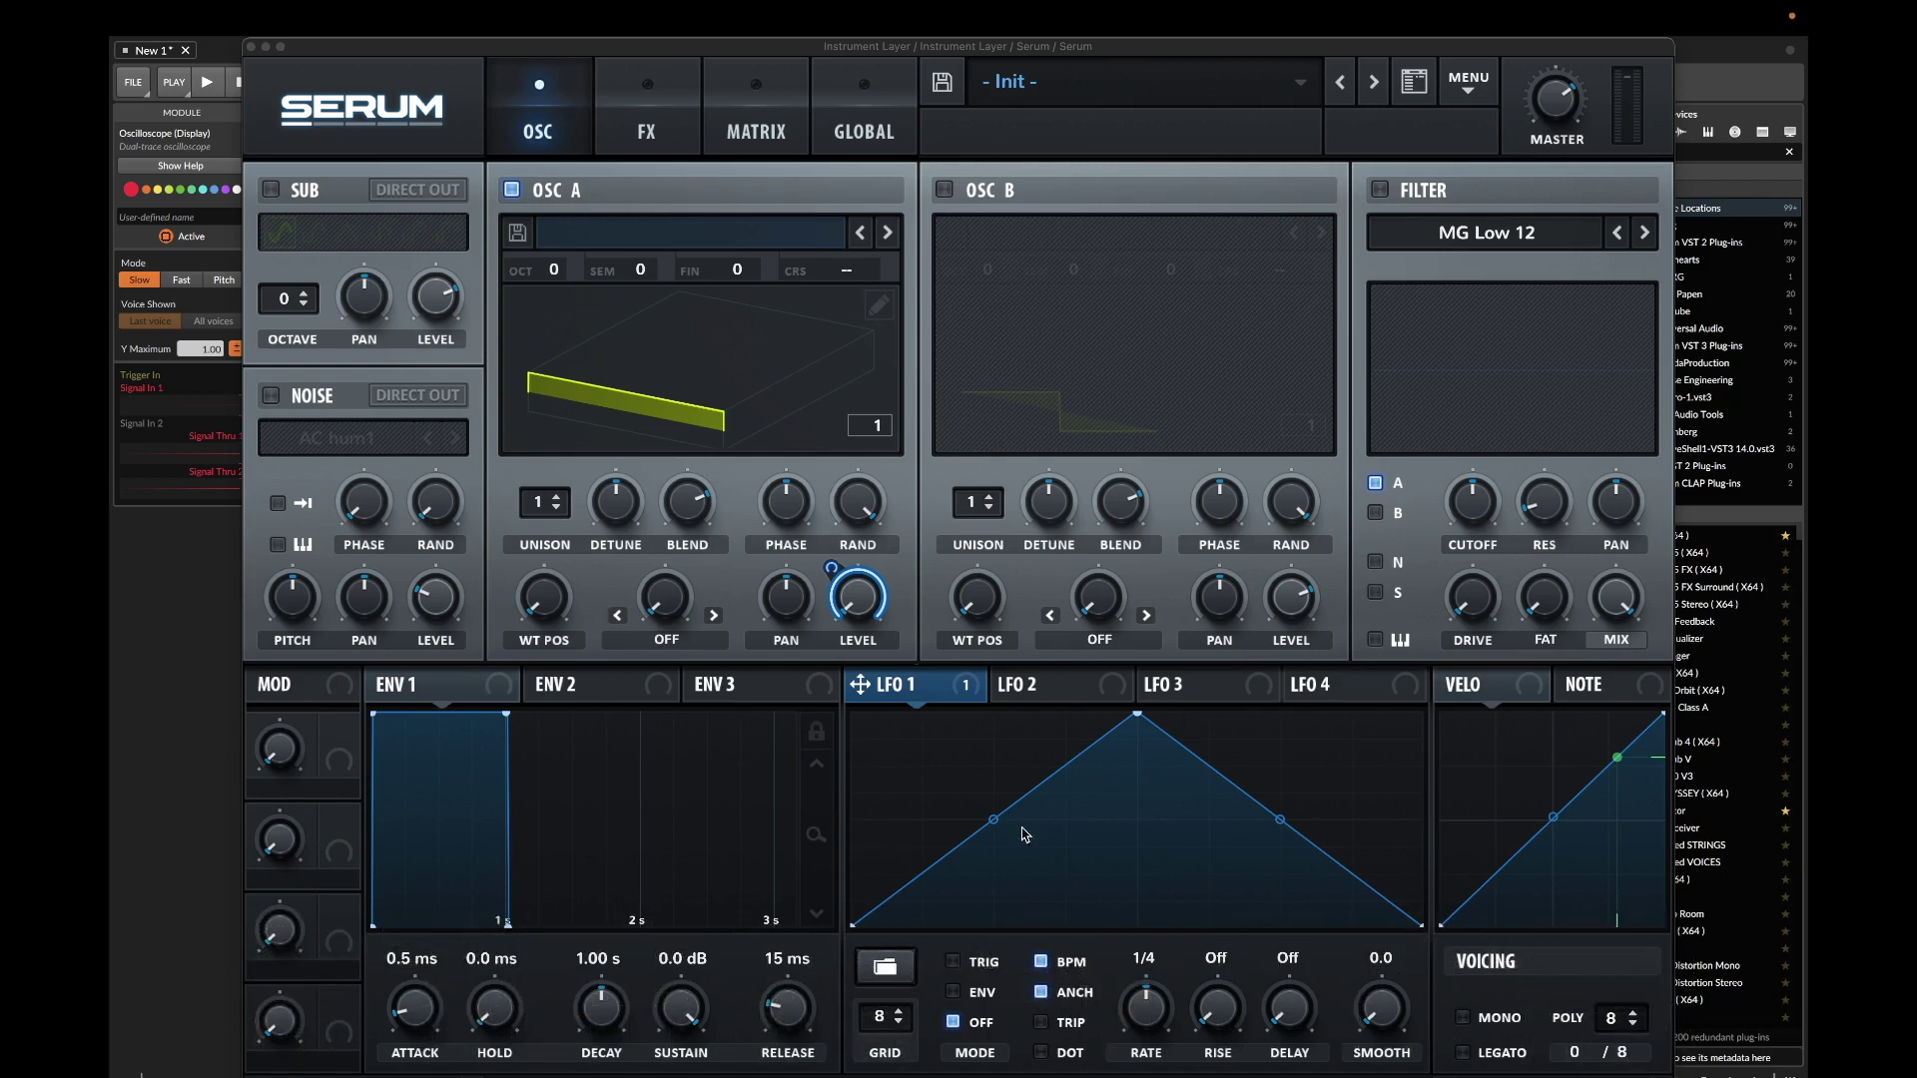
# Load the User > Melo1 stepped shape into Serum's LFO 1 and start playback
pyautogui.click(869, 977)
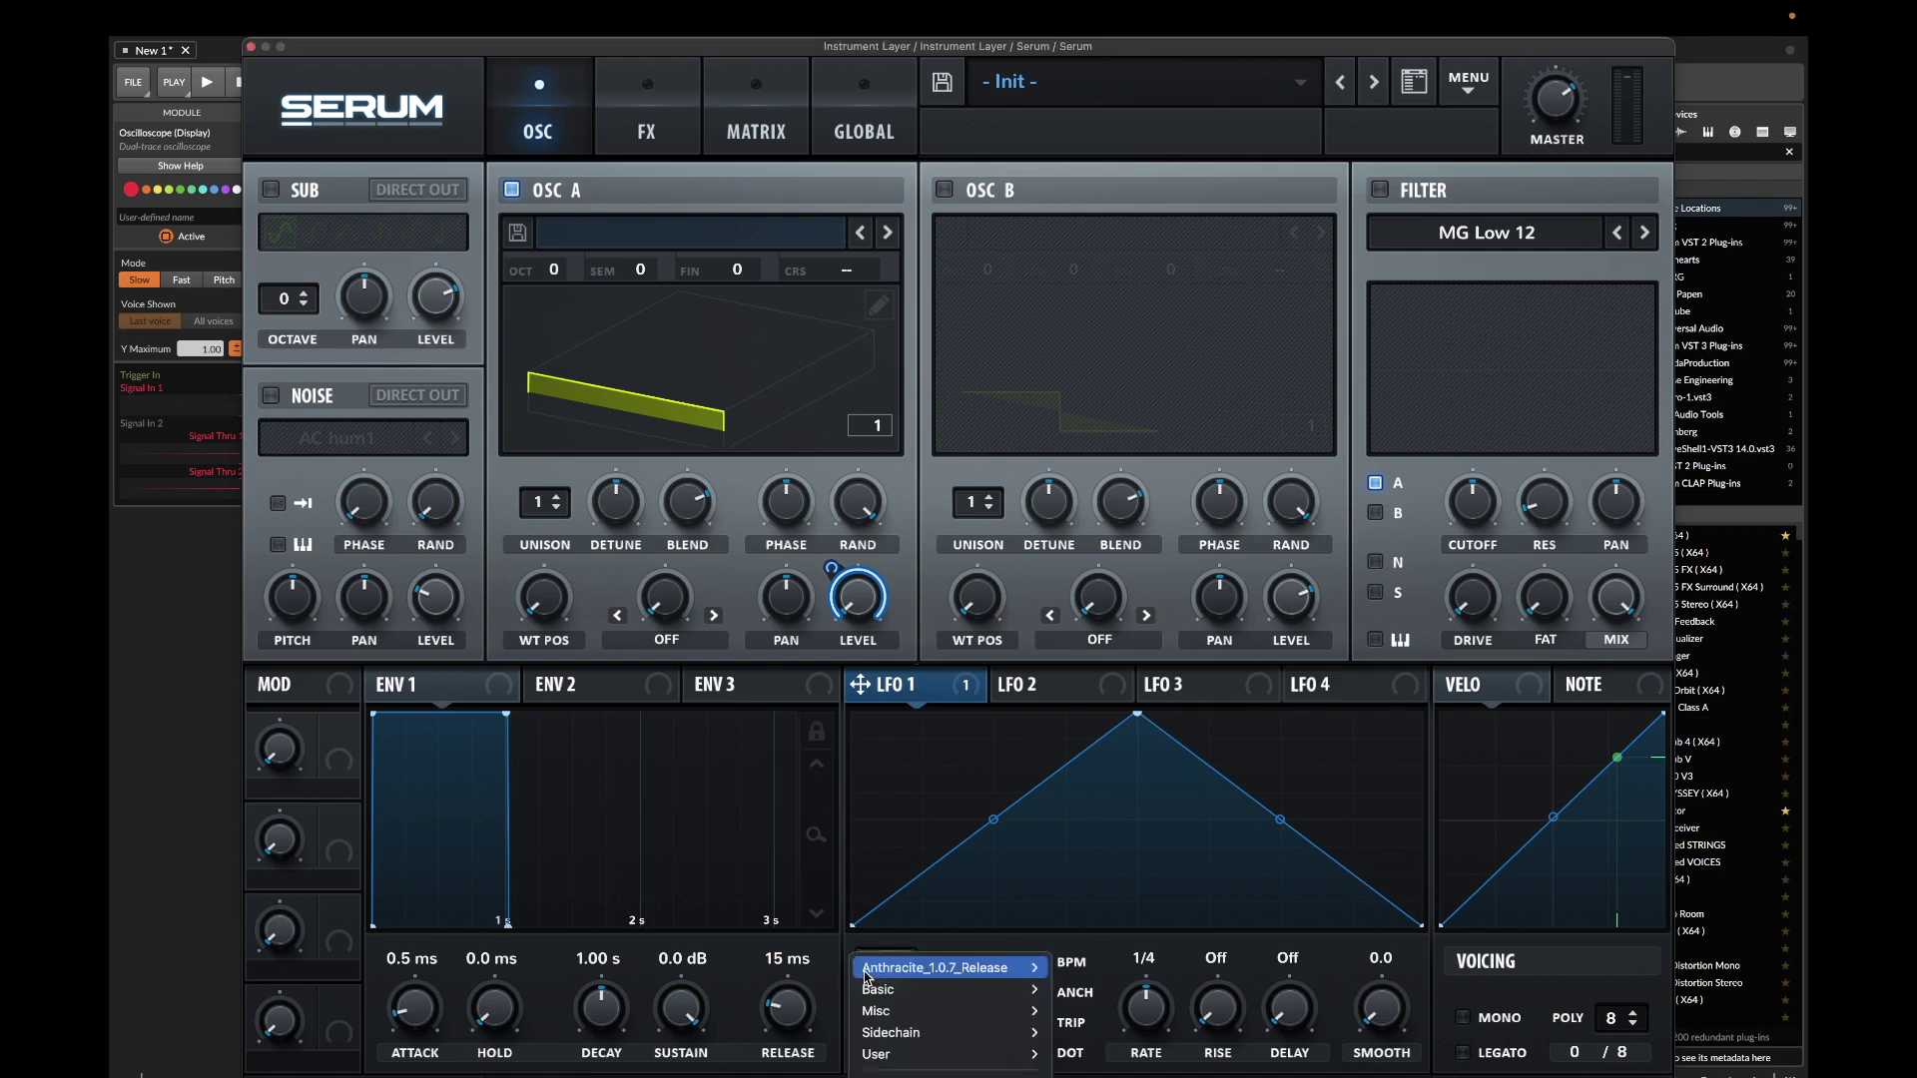
pyautogui.moveTo(1009, 1054)
pyautogui.click(1078, 1056)
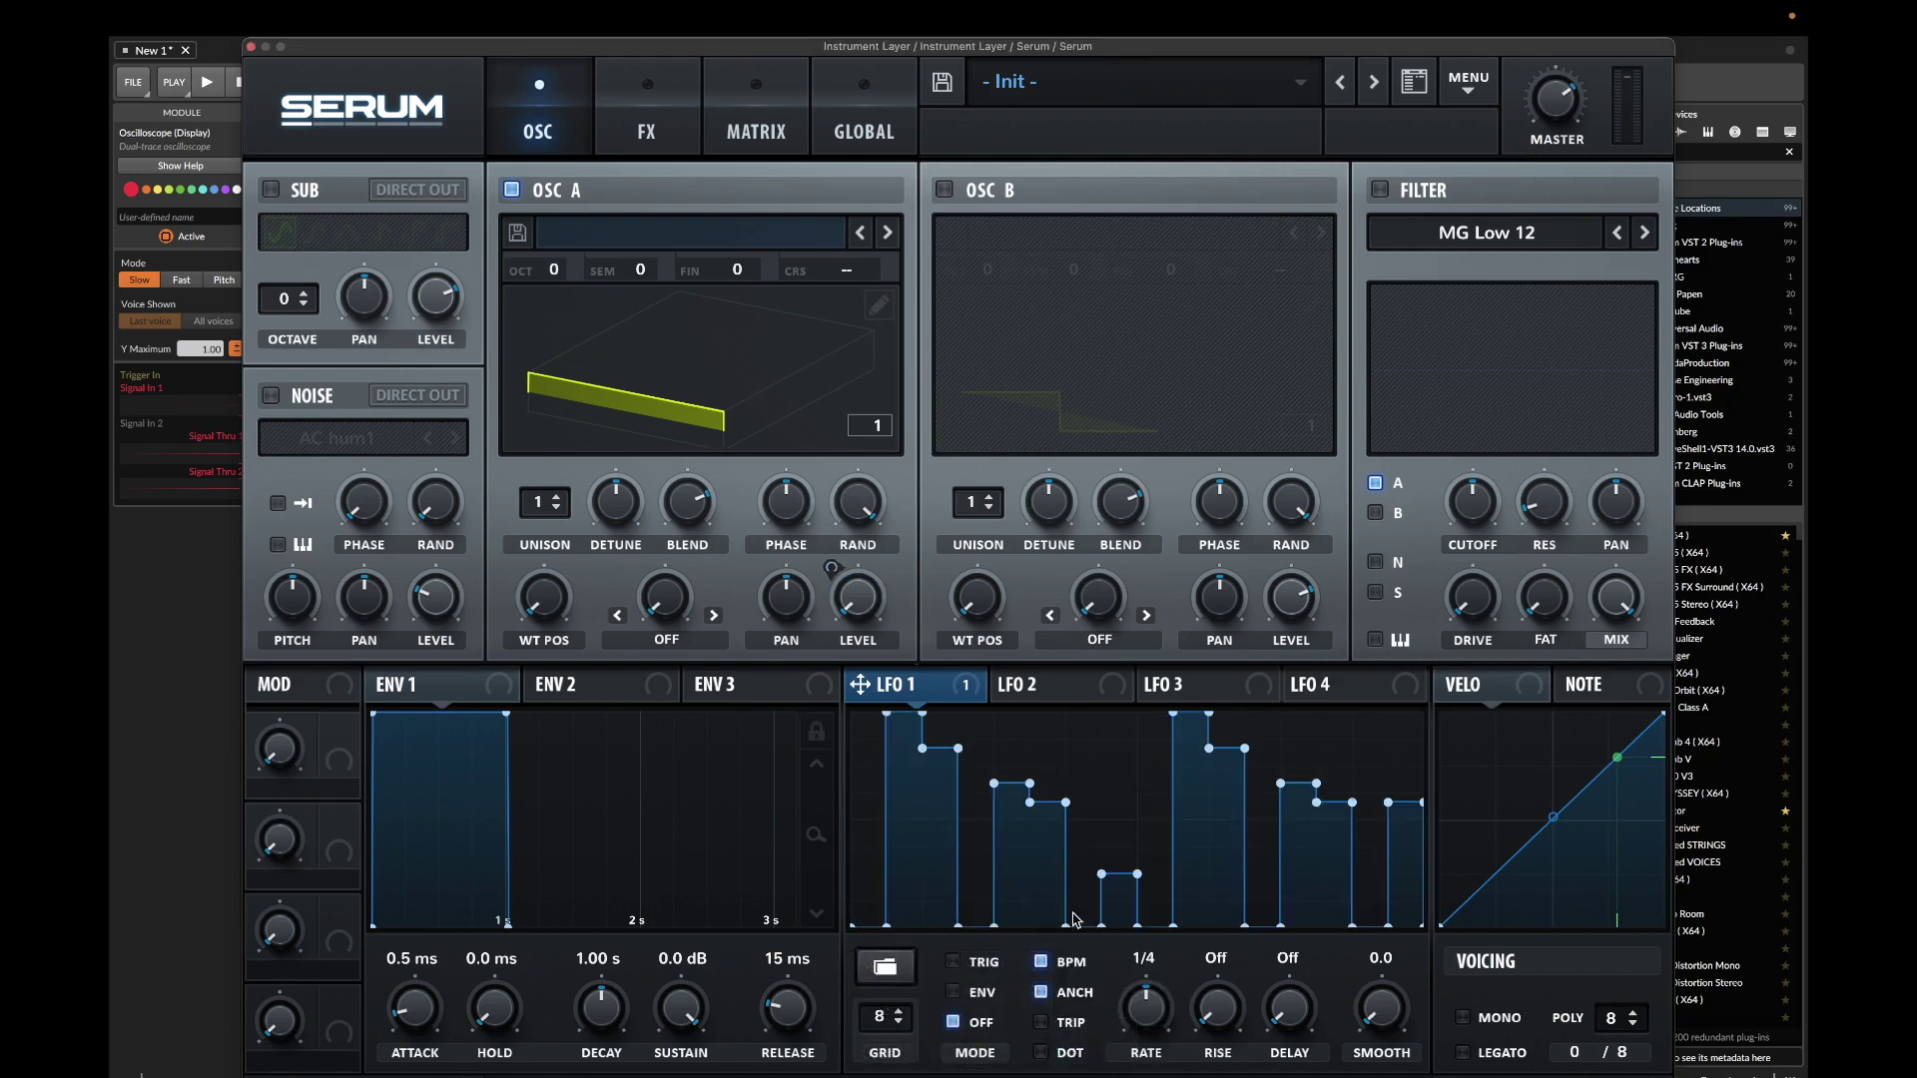
pyautogui.press('space')
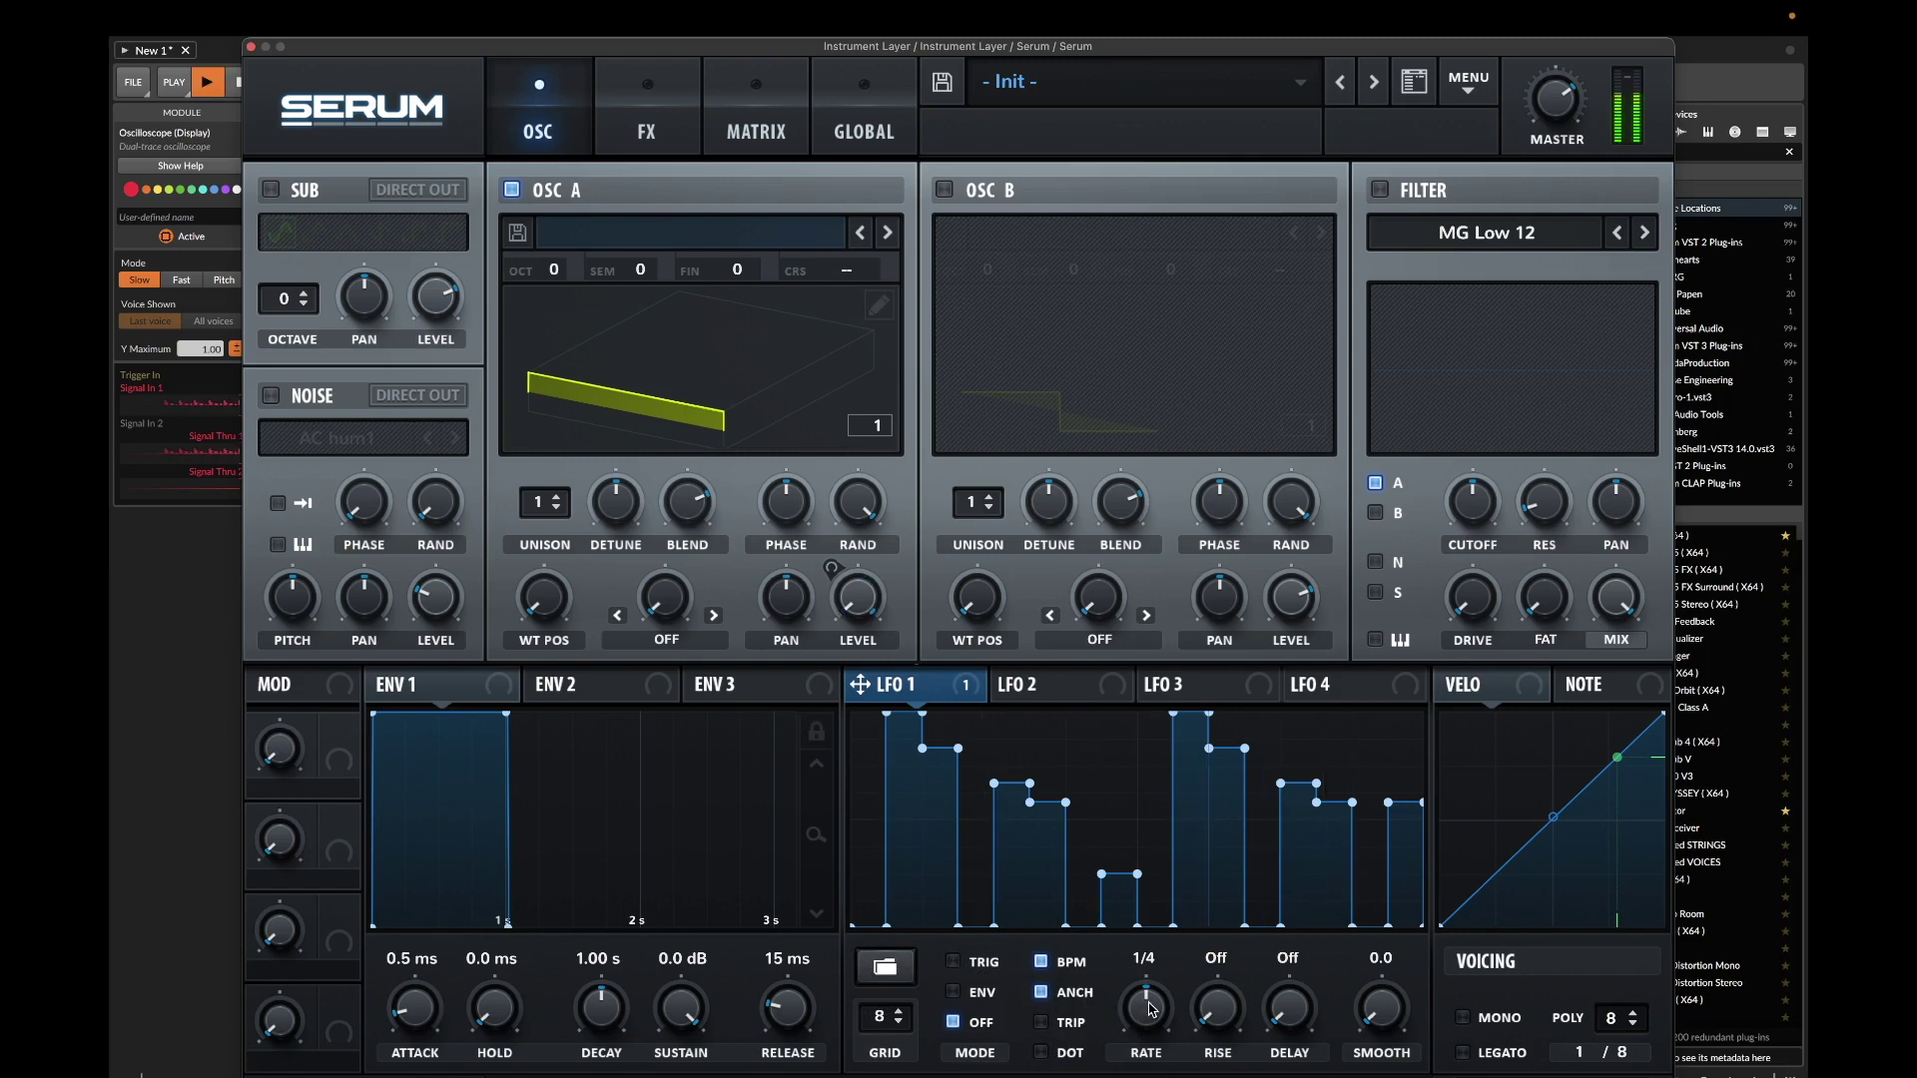
# Switch the Oscilloscope Mode to Fast, play to view Serum's stepped levels, and reopen Serum
pyautogui.click(252, 47)
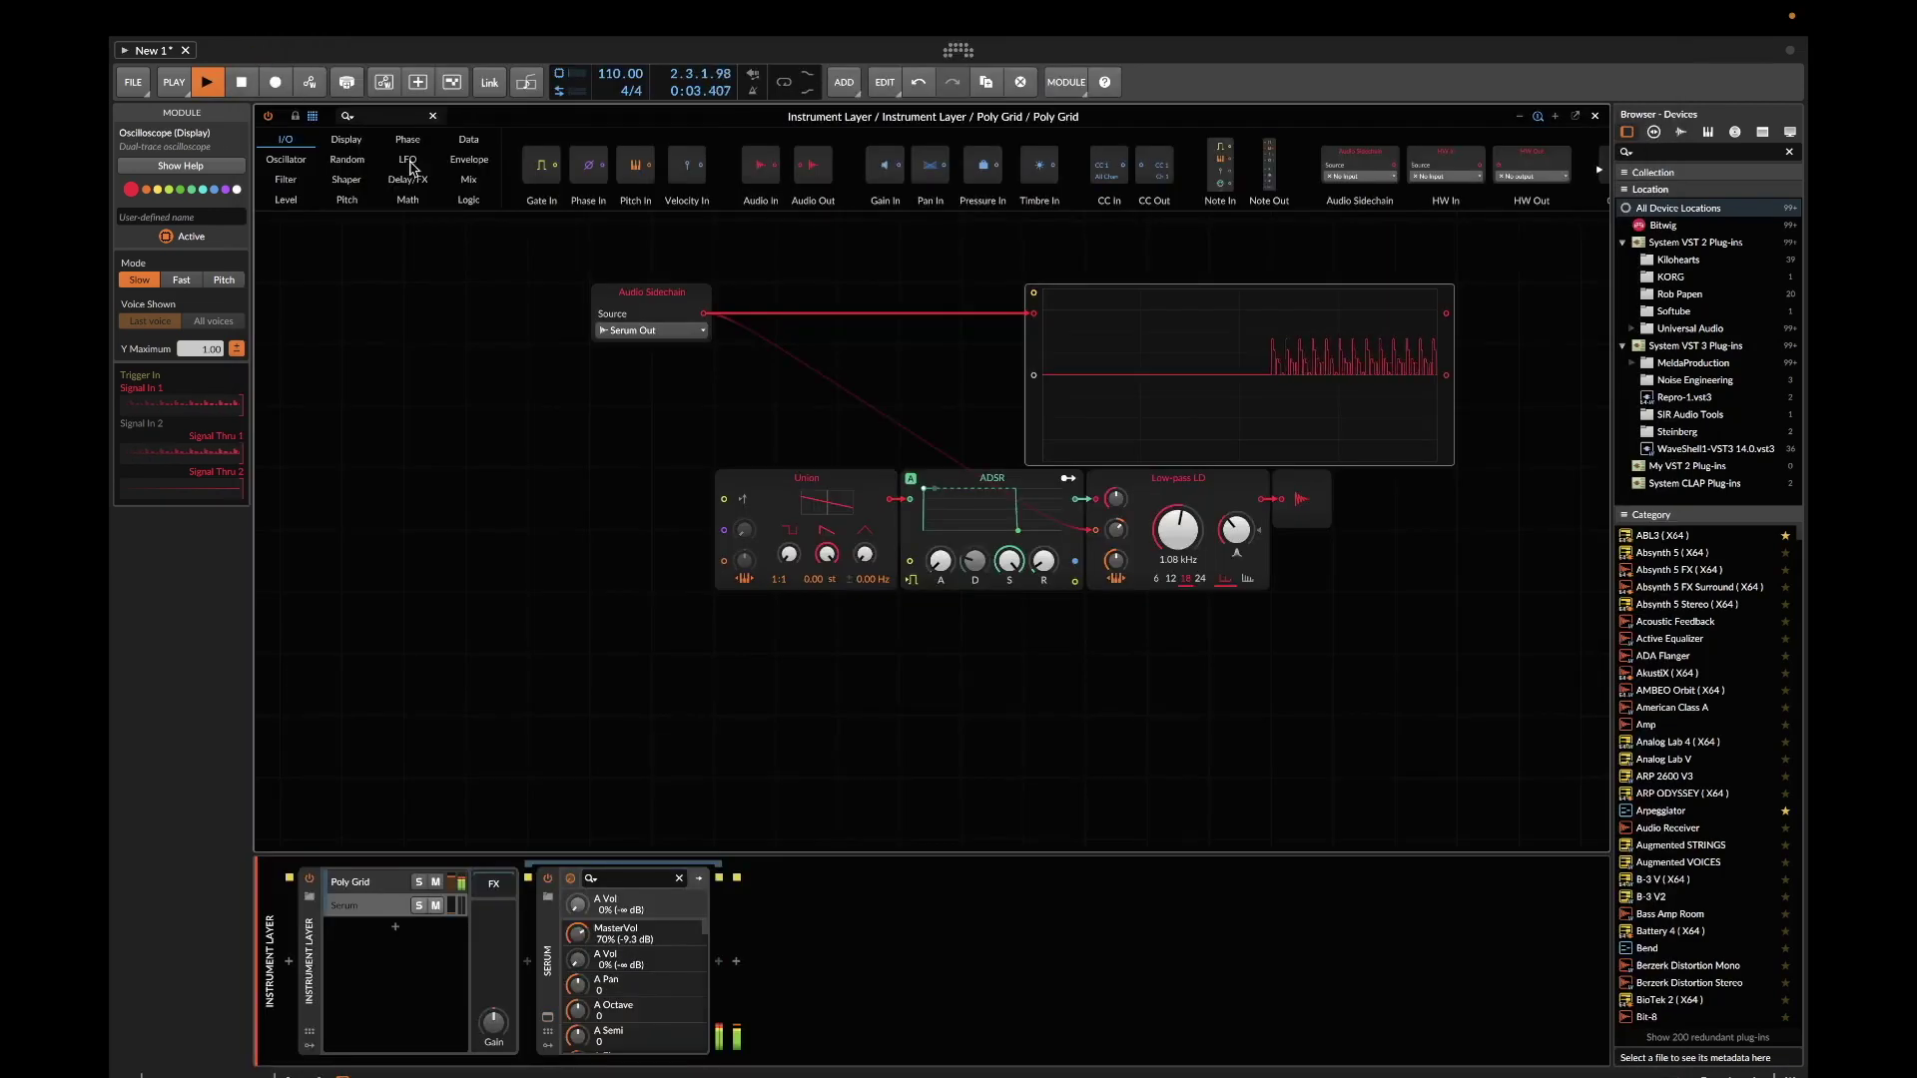
pyautogui.press('space')
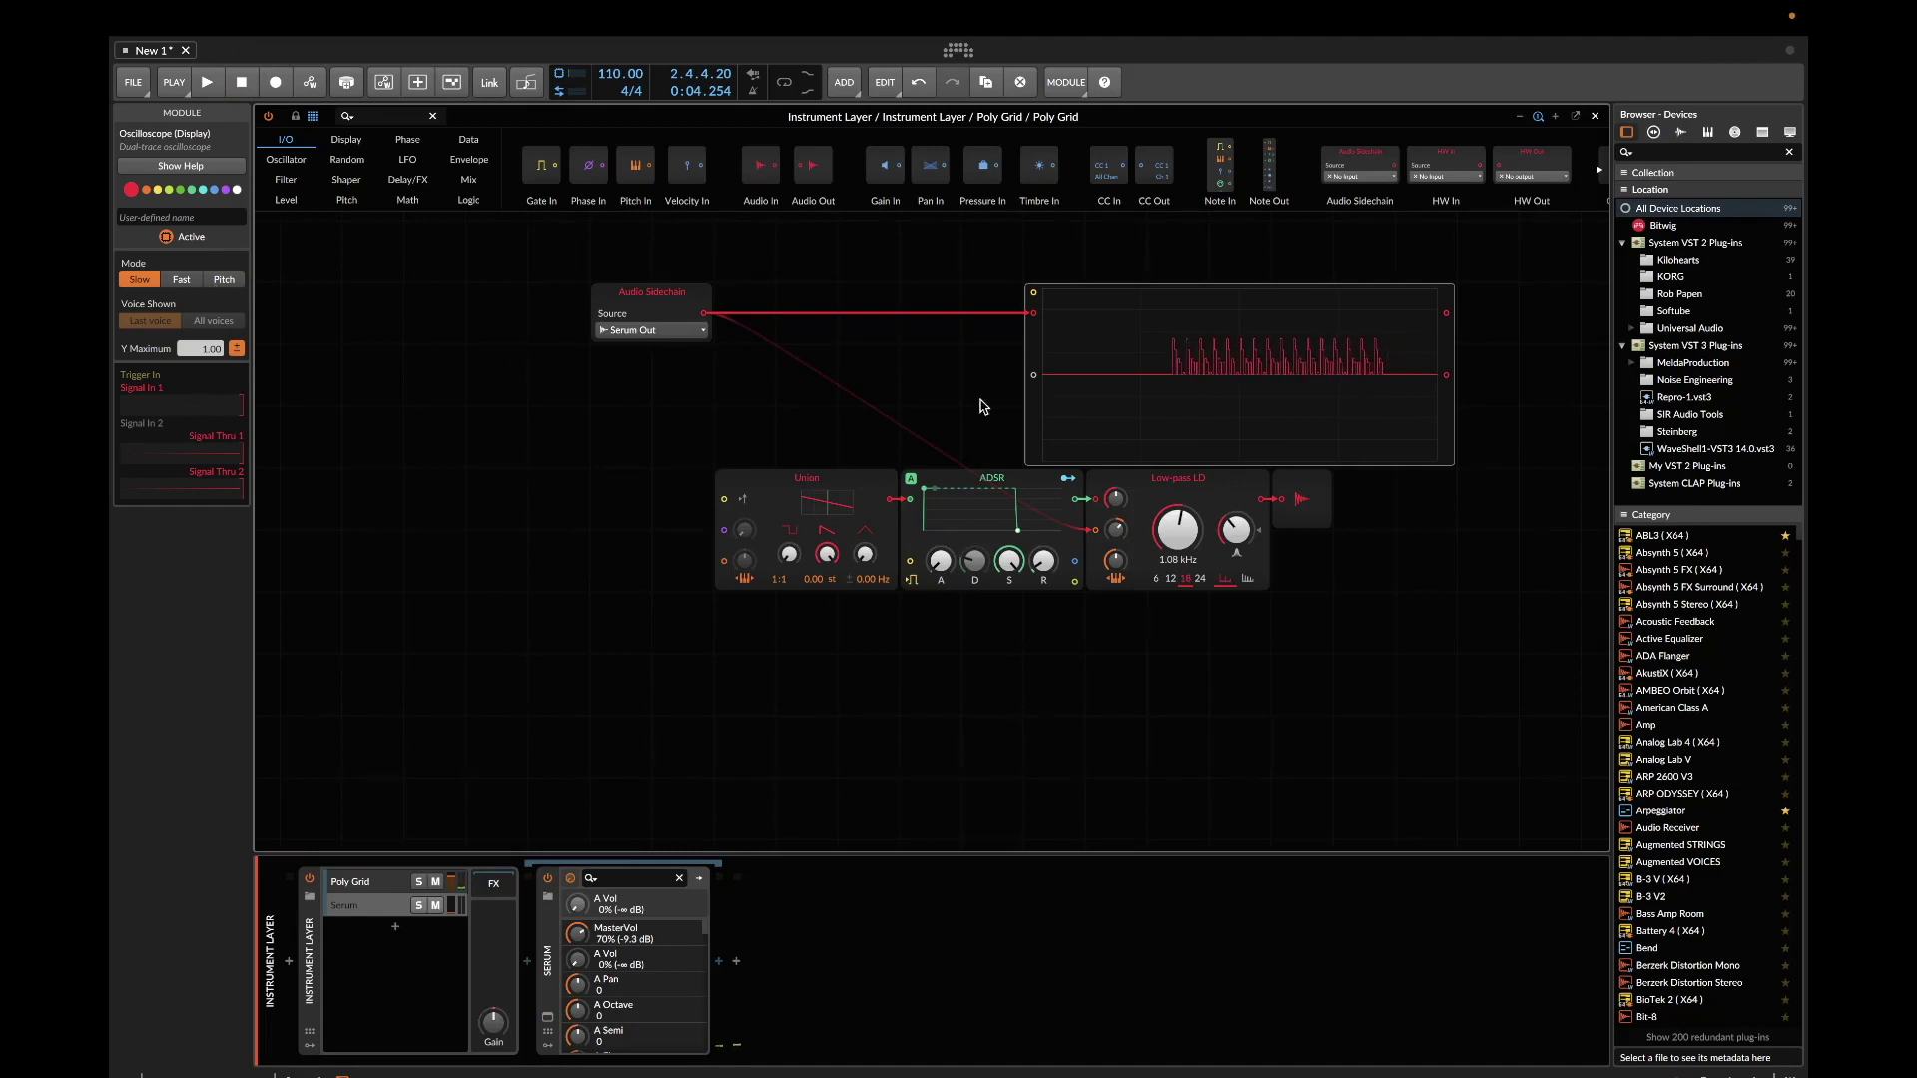
pyautogui.click(182, 279)
pyautogui.press('space')
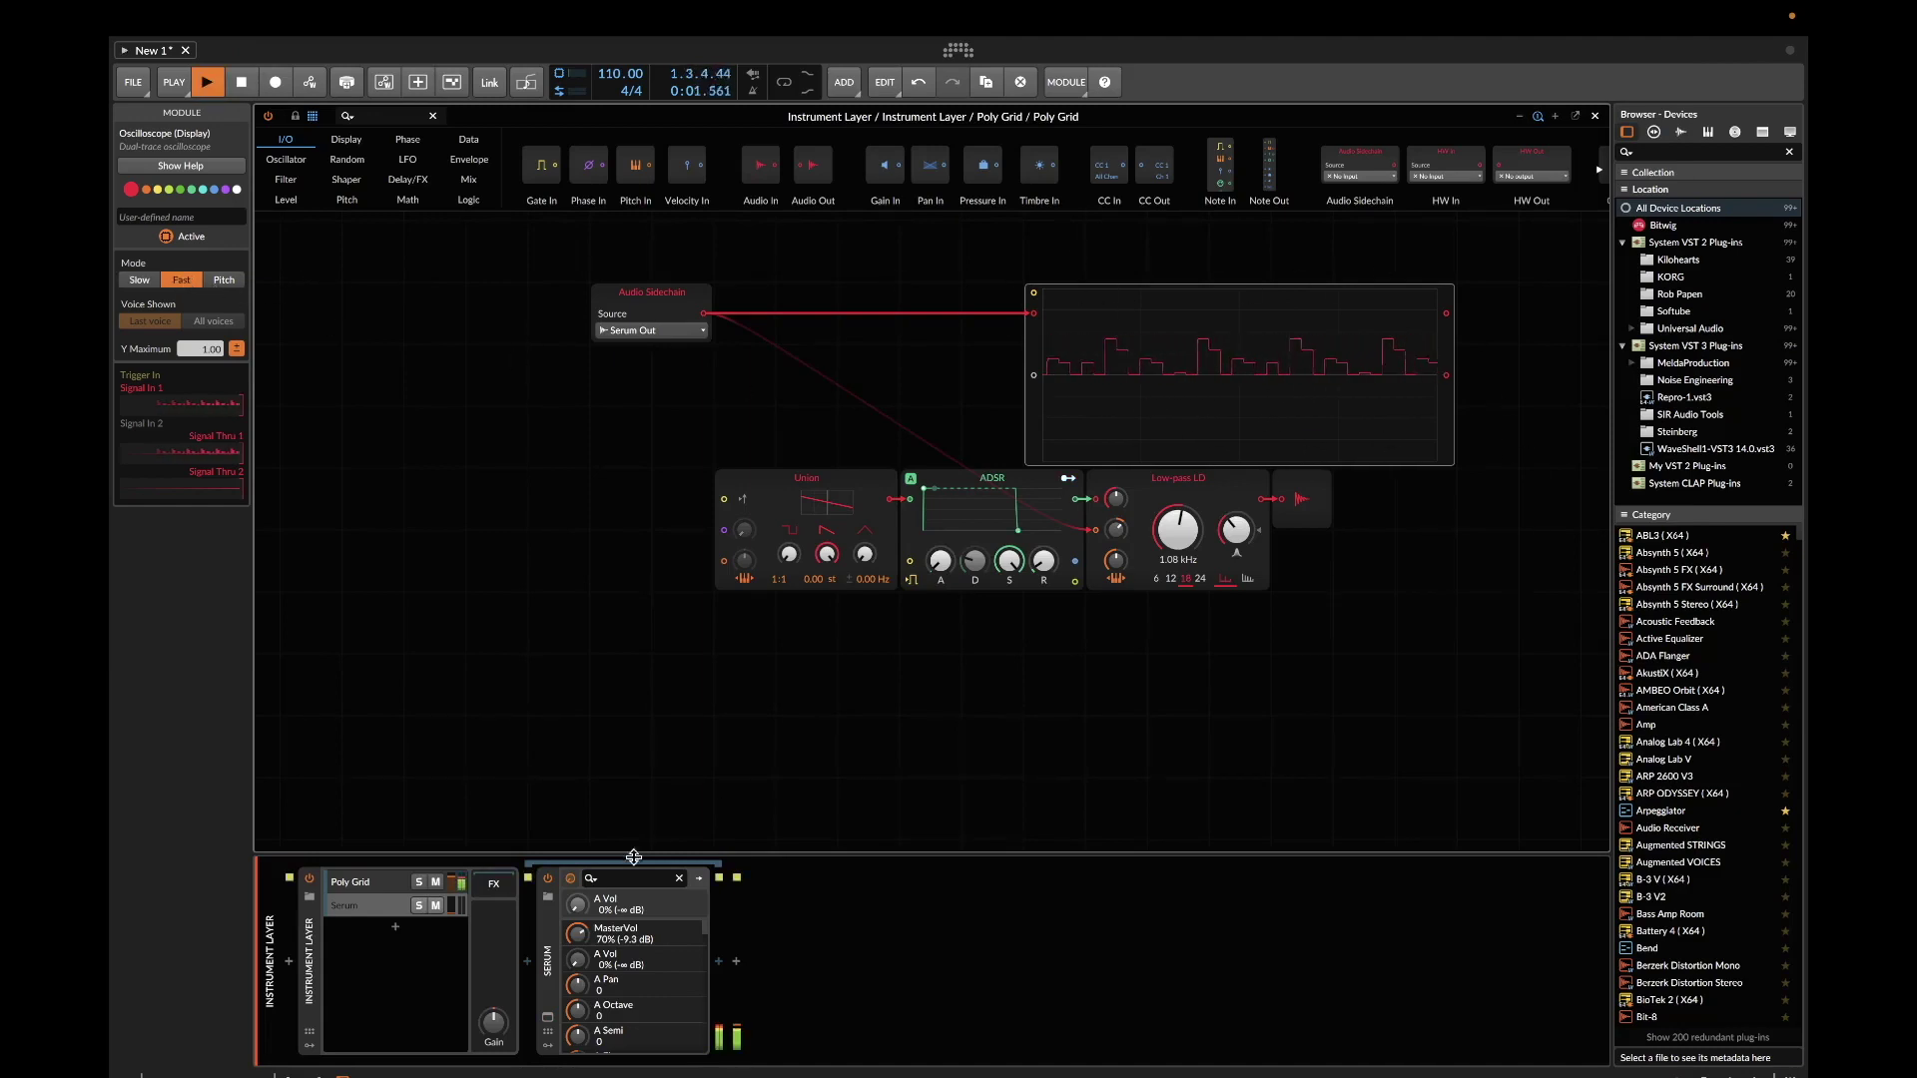
pyautogui.click(547, 1017)
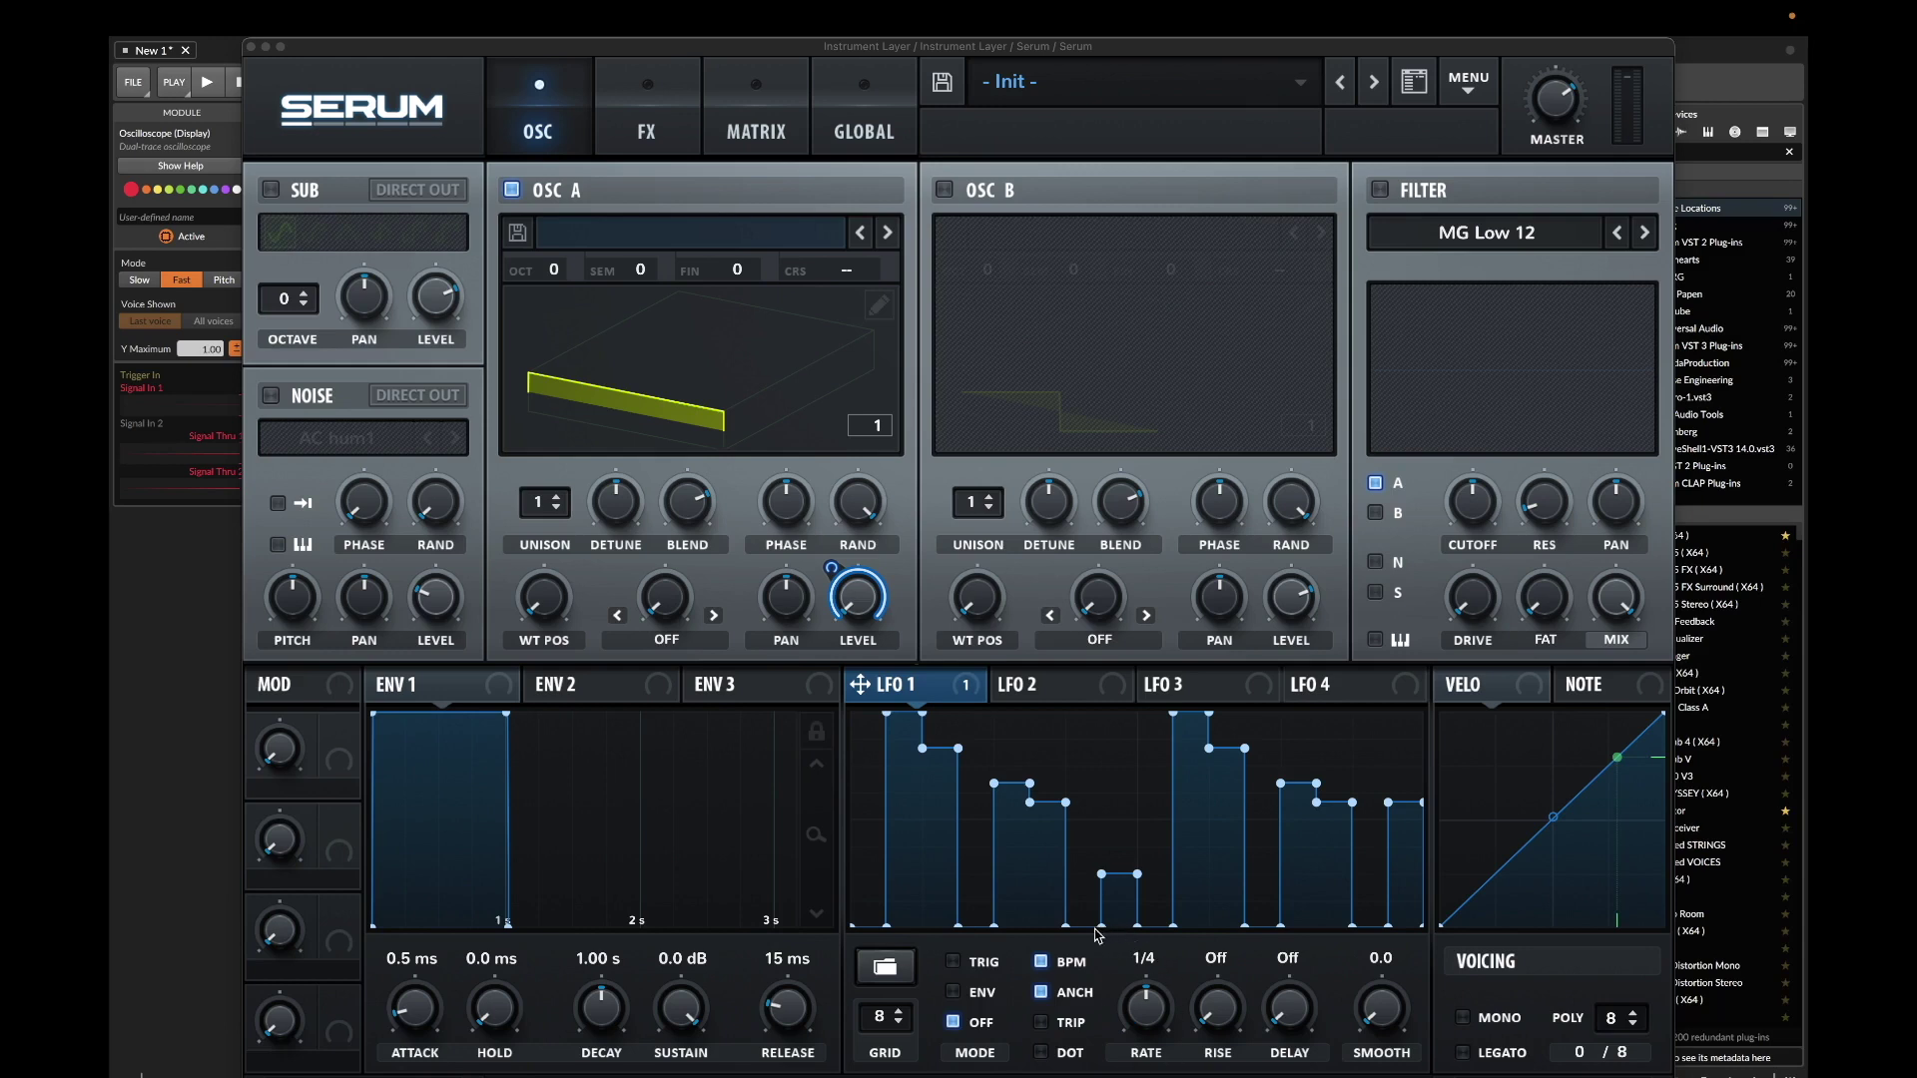
# Set Serum LFO 1 to TRIG mode at a one-bar rate, start playback, and close Serum
pyautogui.click(954, 962)
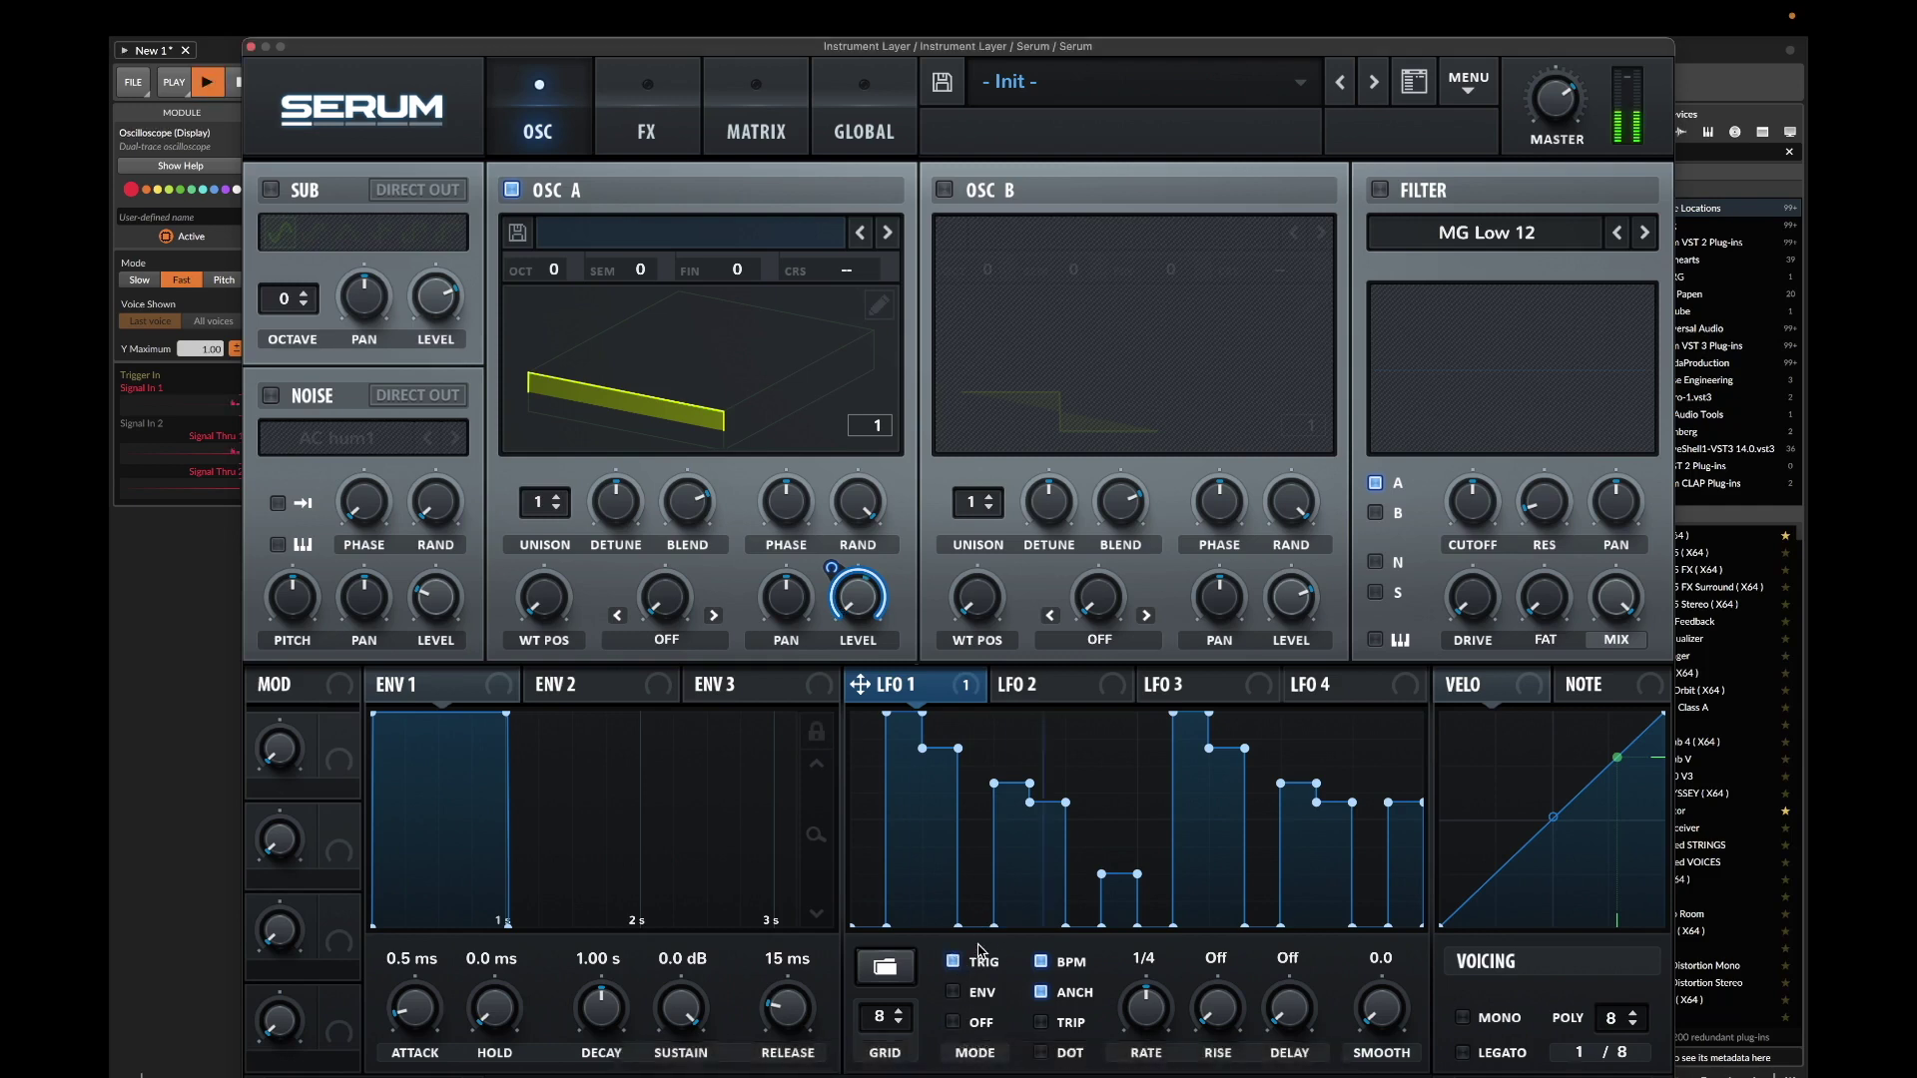
pyautogui.moveTo(1147, 1006); pyautogui.dragTo(1155, 1051)
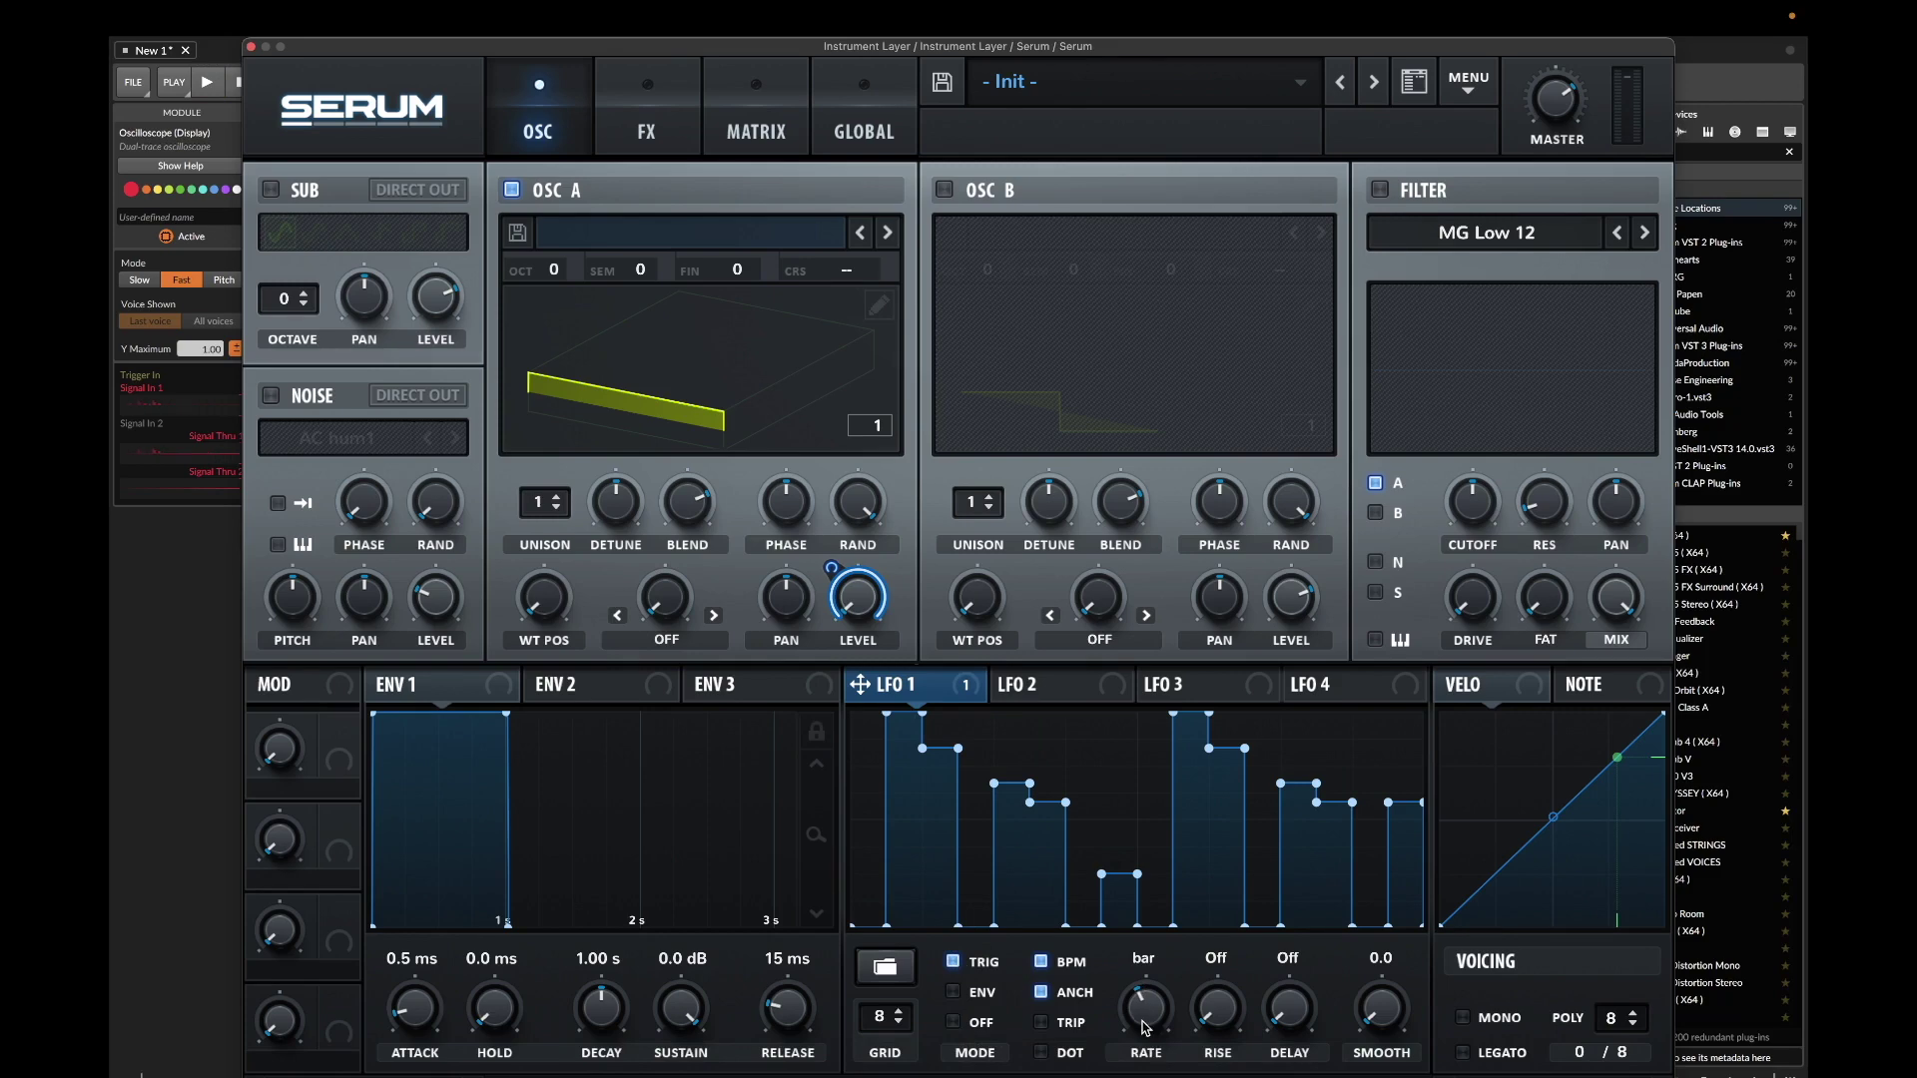
pyautogui.press('space')
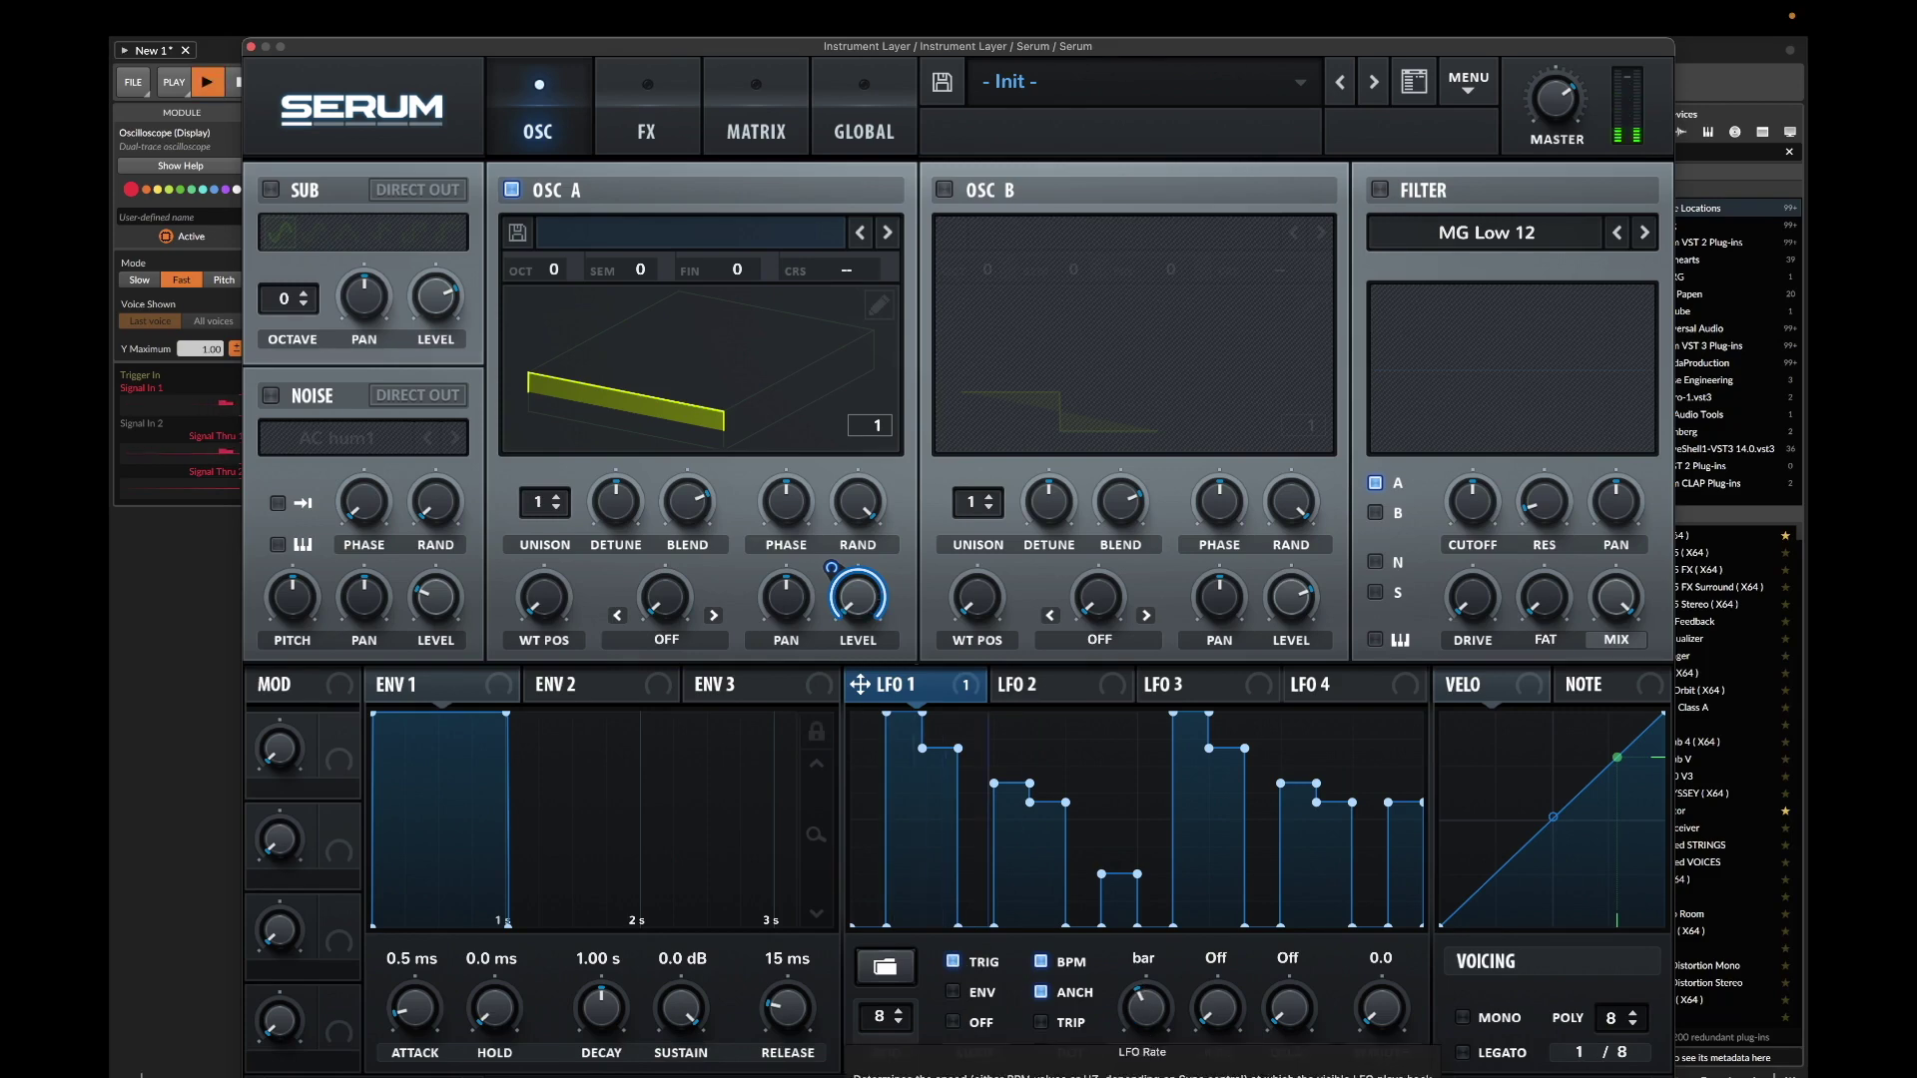
pyautogui.click(265, 49)
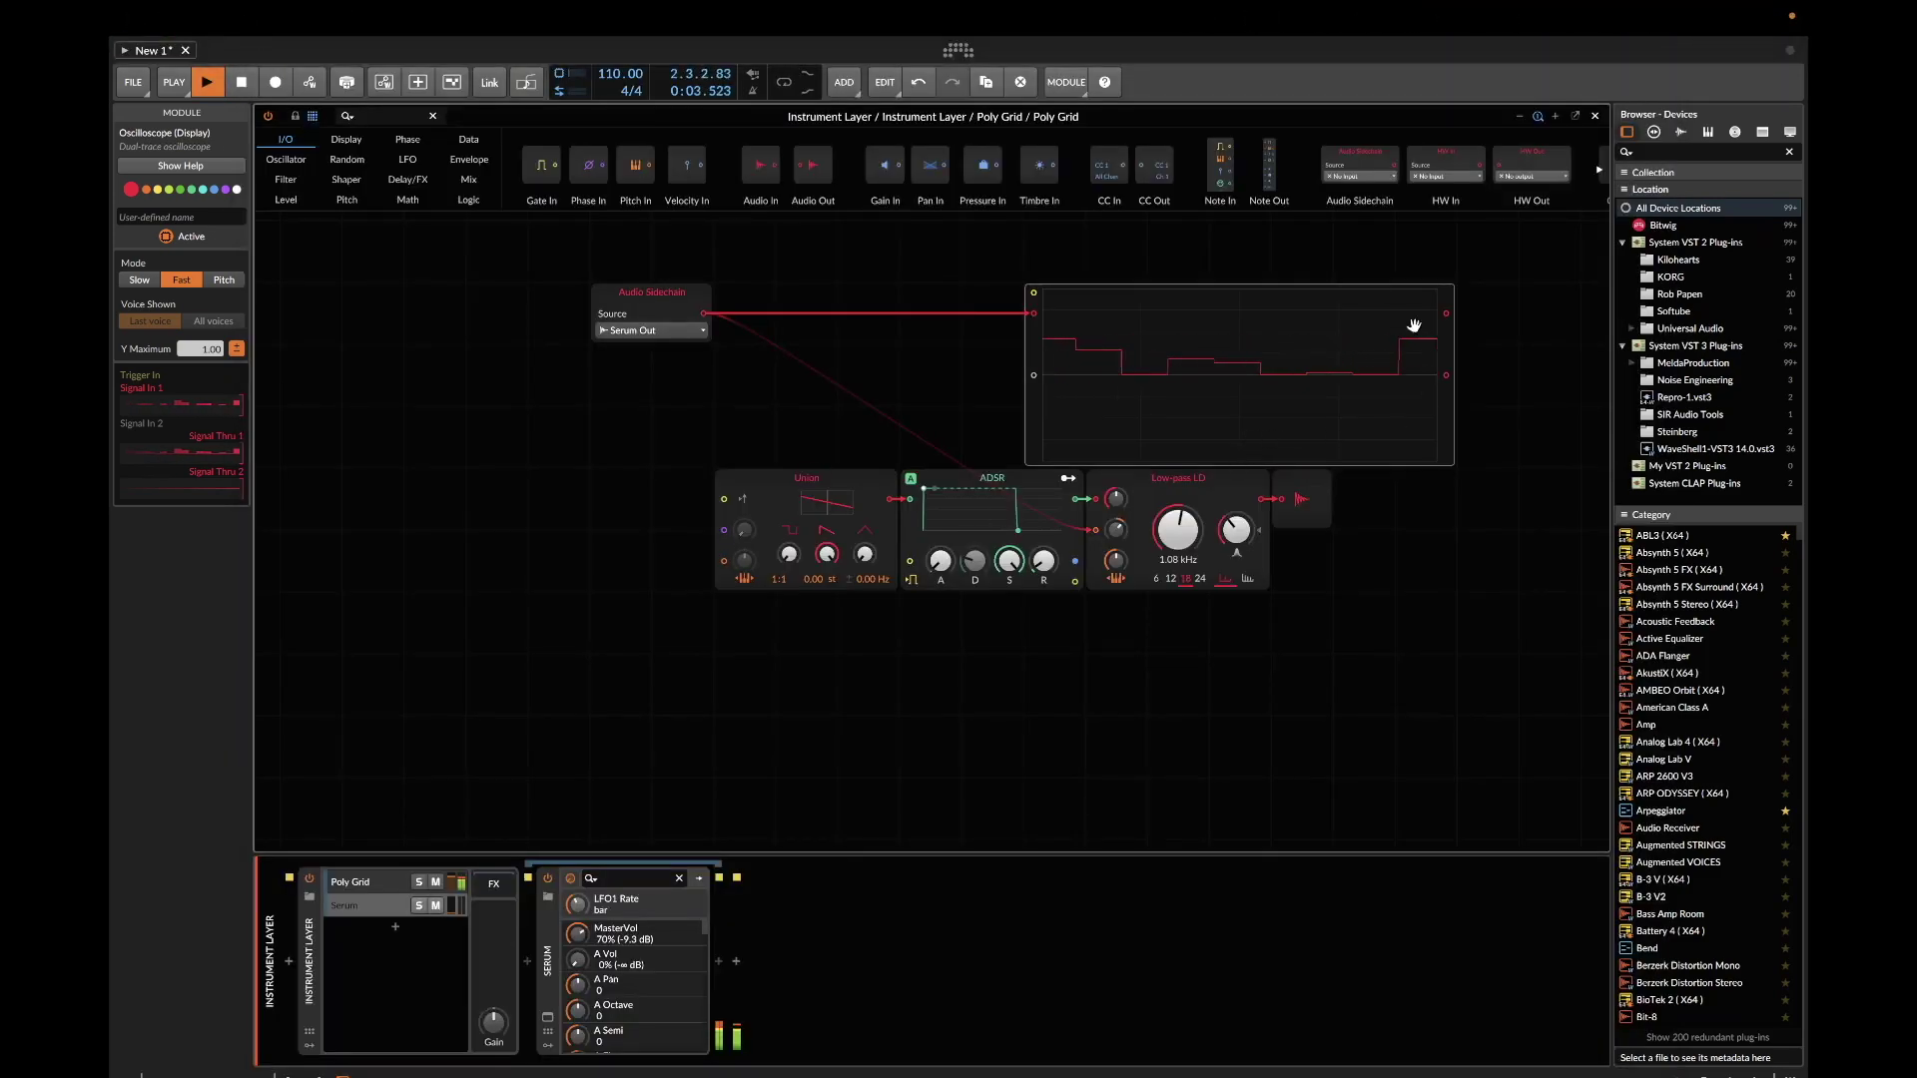
# Stop playback of the LFO preview
pyautogui.press('space')
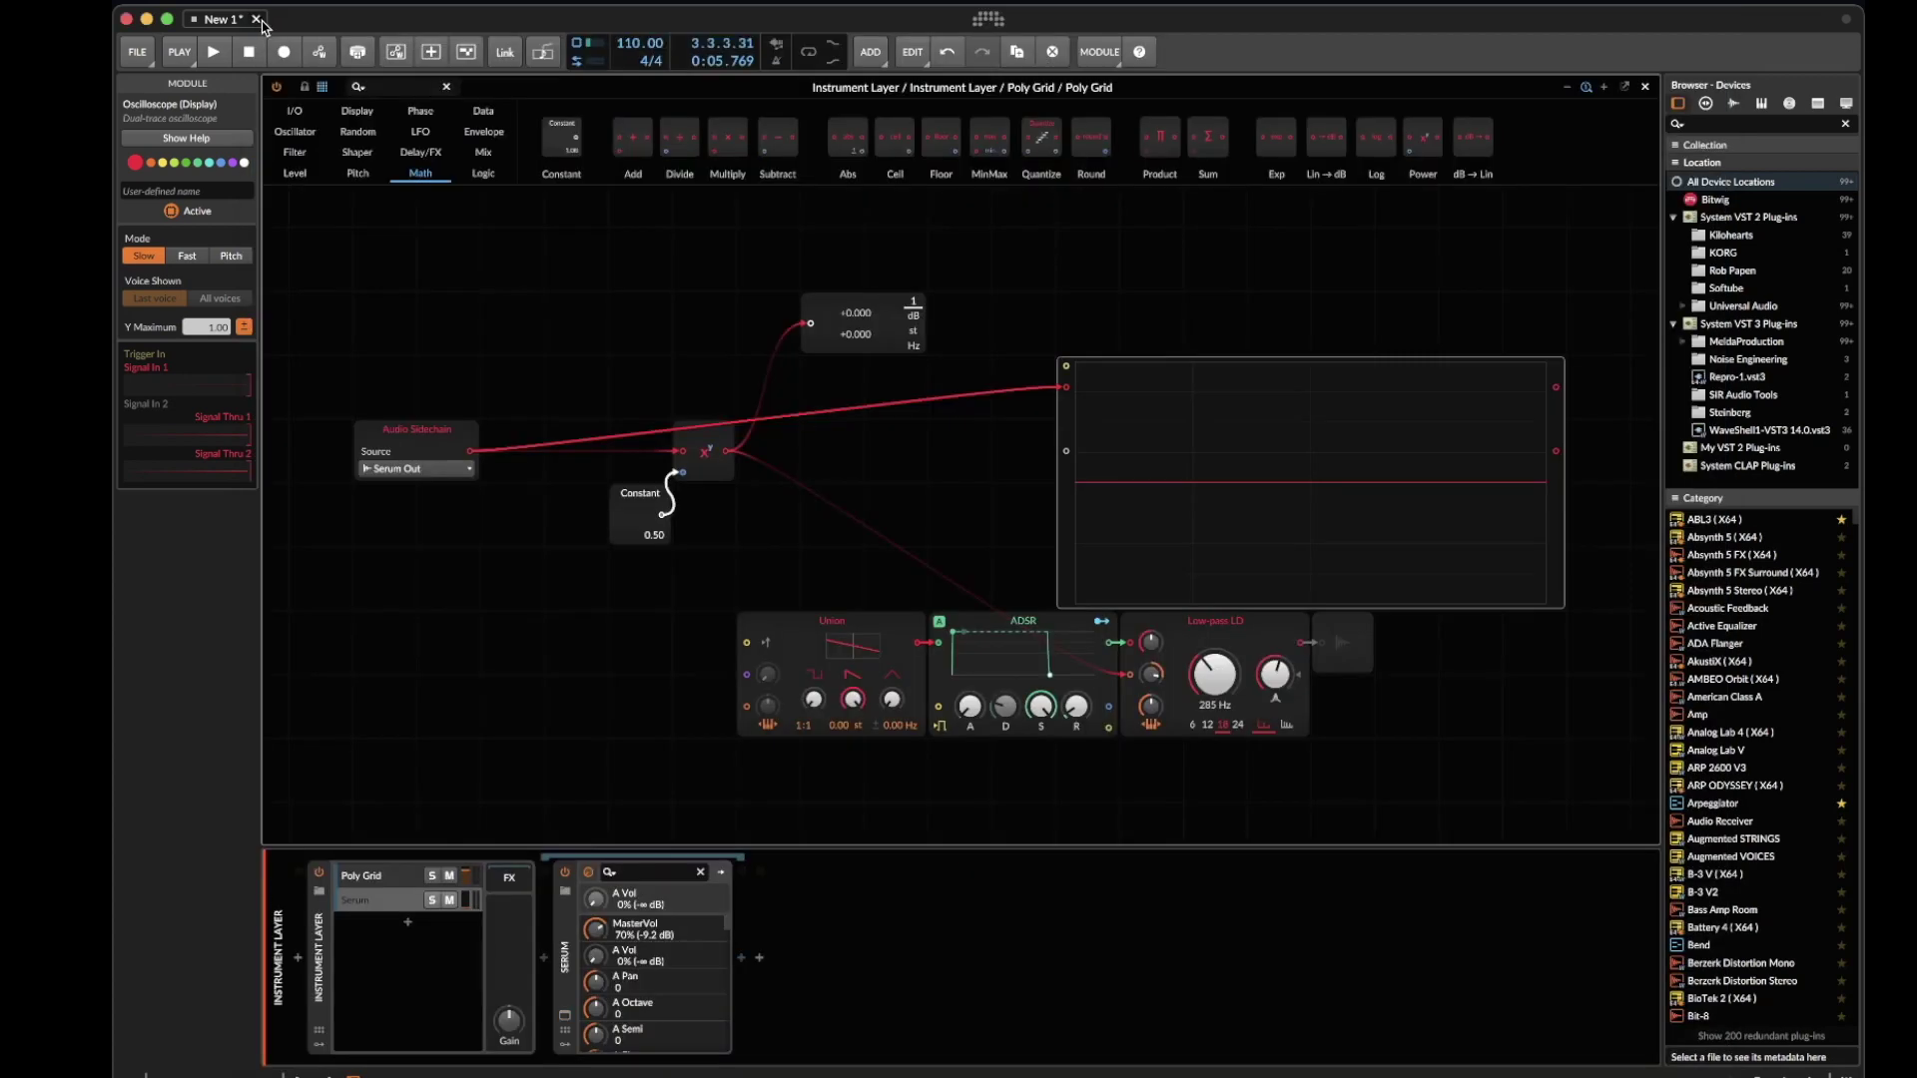
# Close Serum, play briefly to watch the ramp on the oscilloscope, then select the Power module
pyautogui.click(258, 14)
pyautogui.press('space')
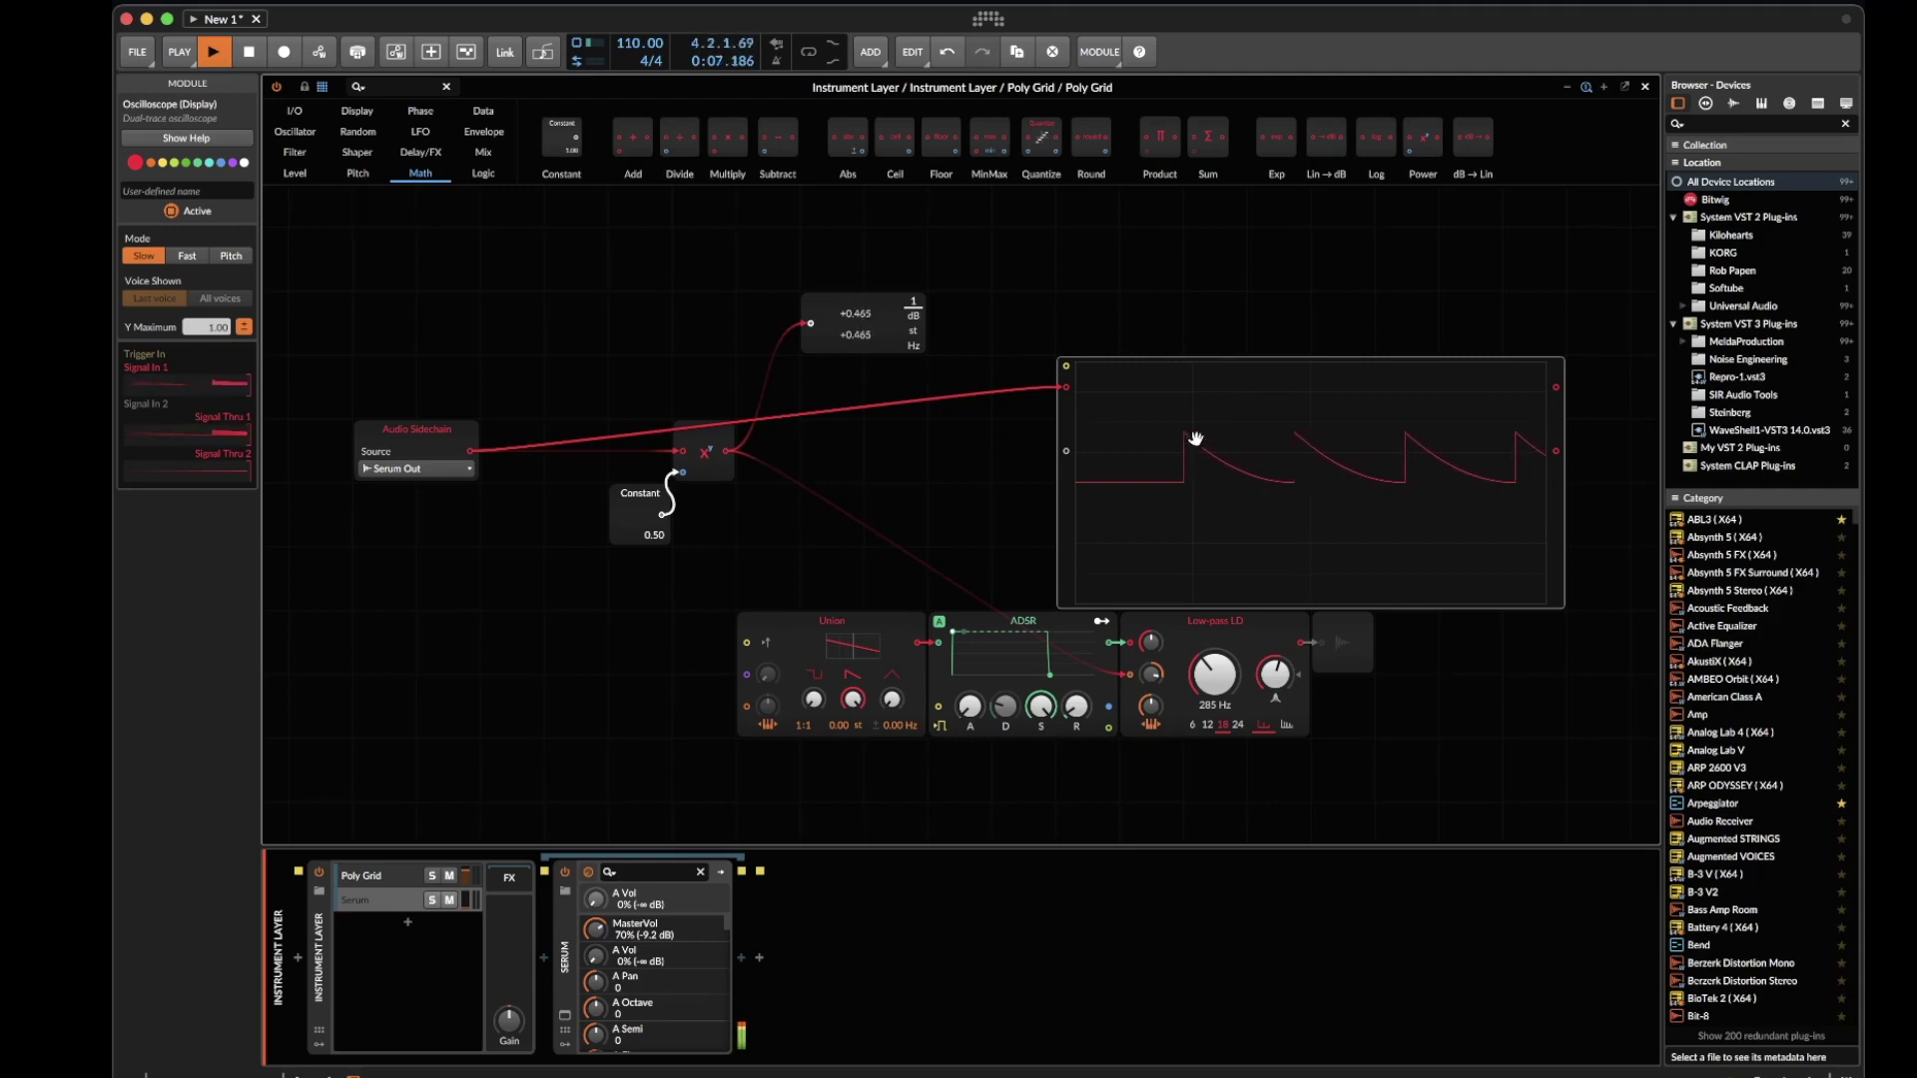
pyautogui.press('space')
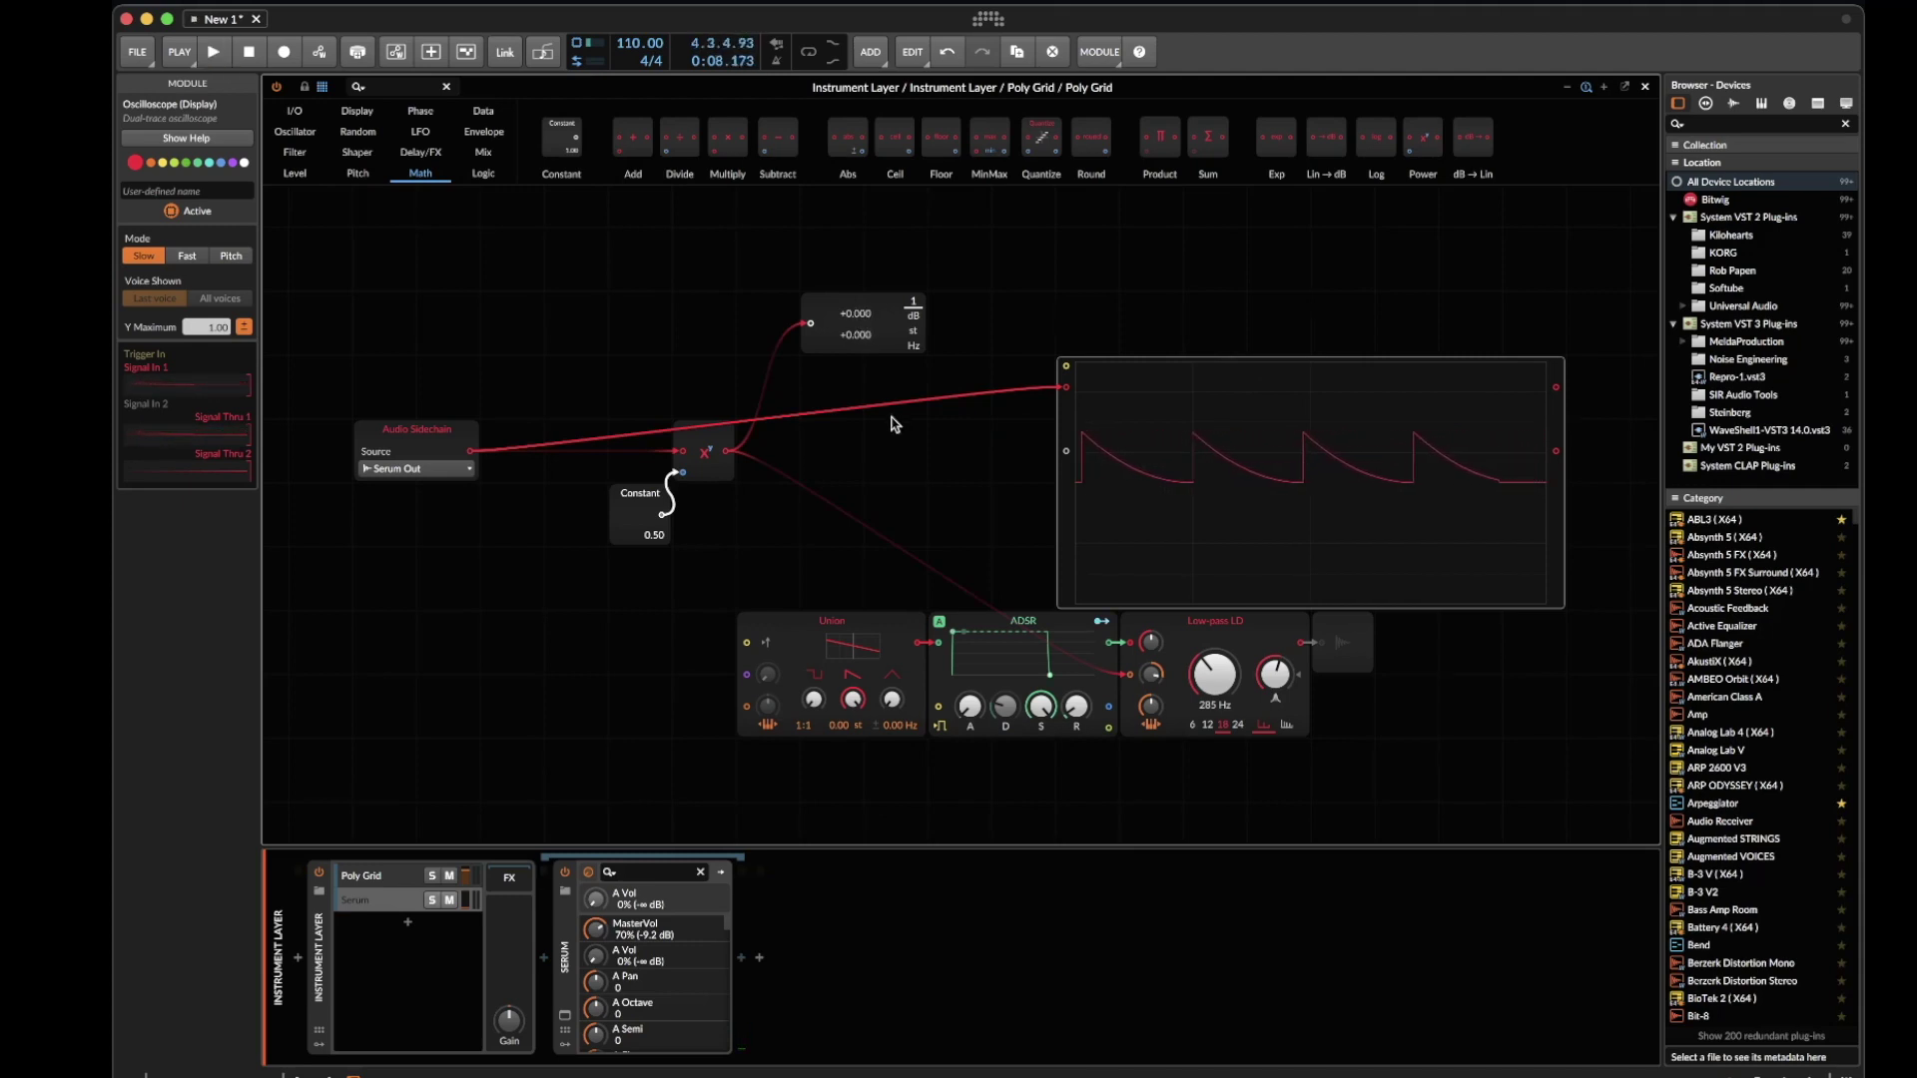
pyautogui.click(715, 447)
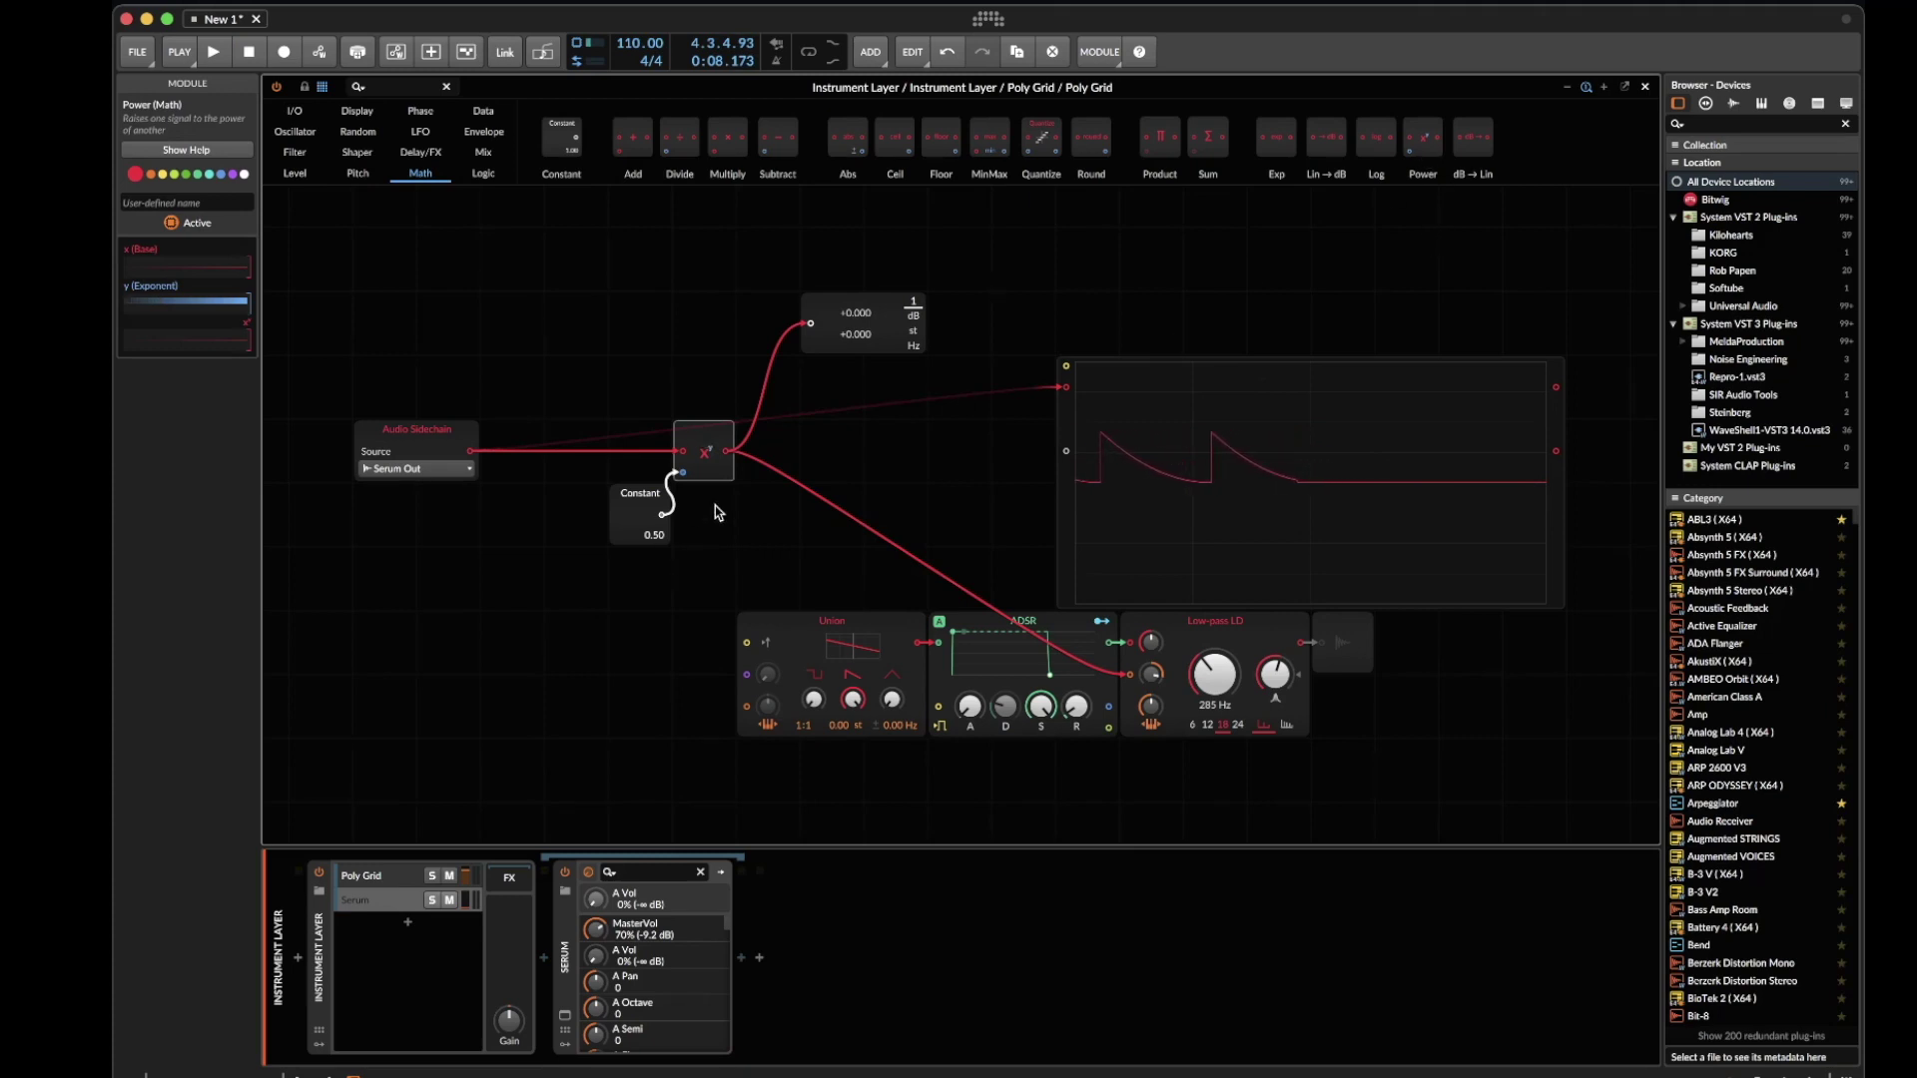
# Cable the x^y output into the oscilloscope's top input and play-test the curved ramp trace
pyautogui.click(637, 494)
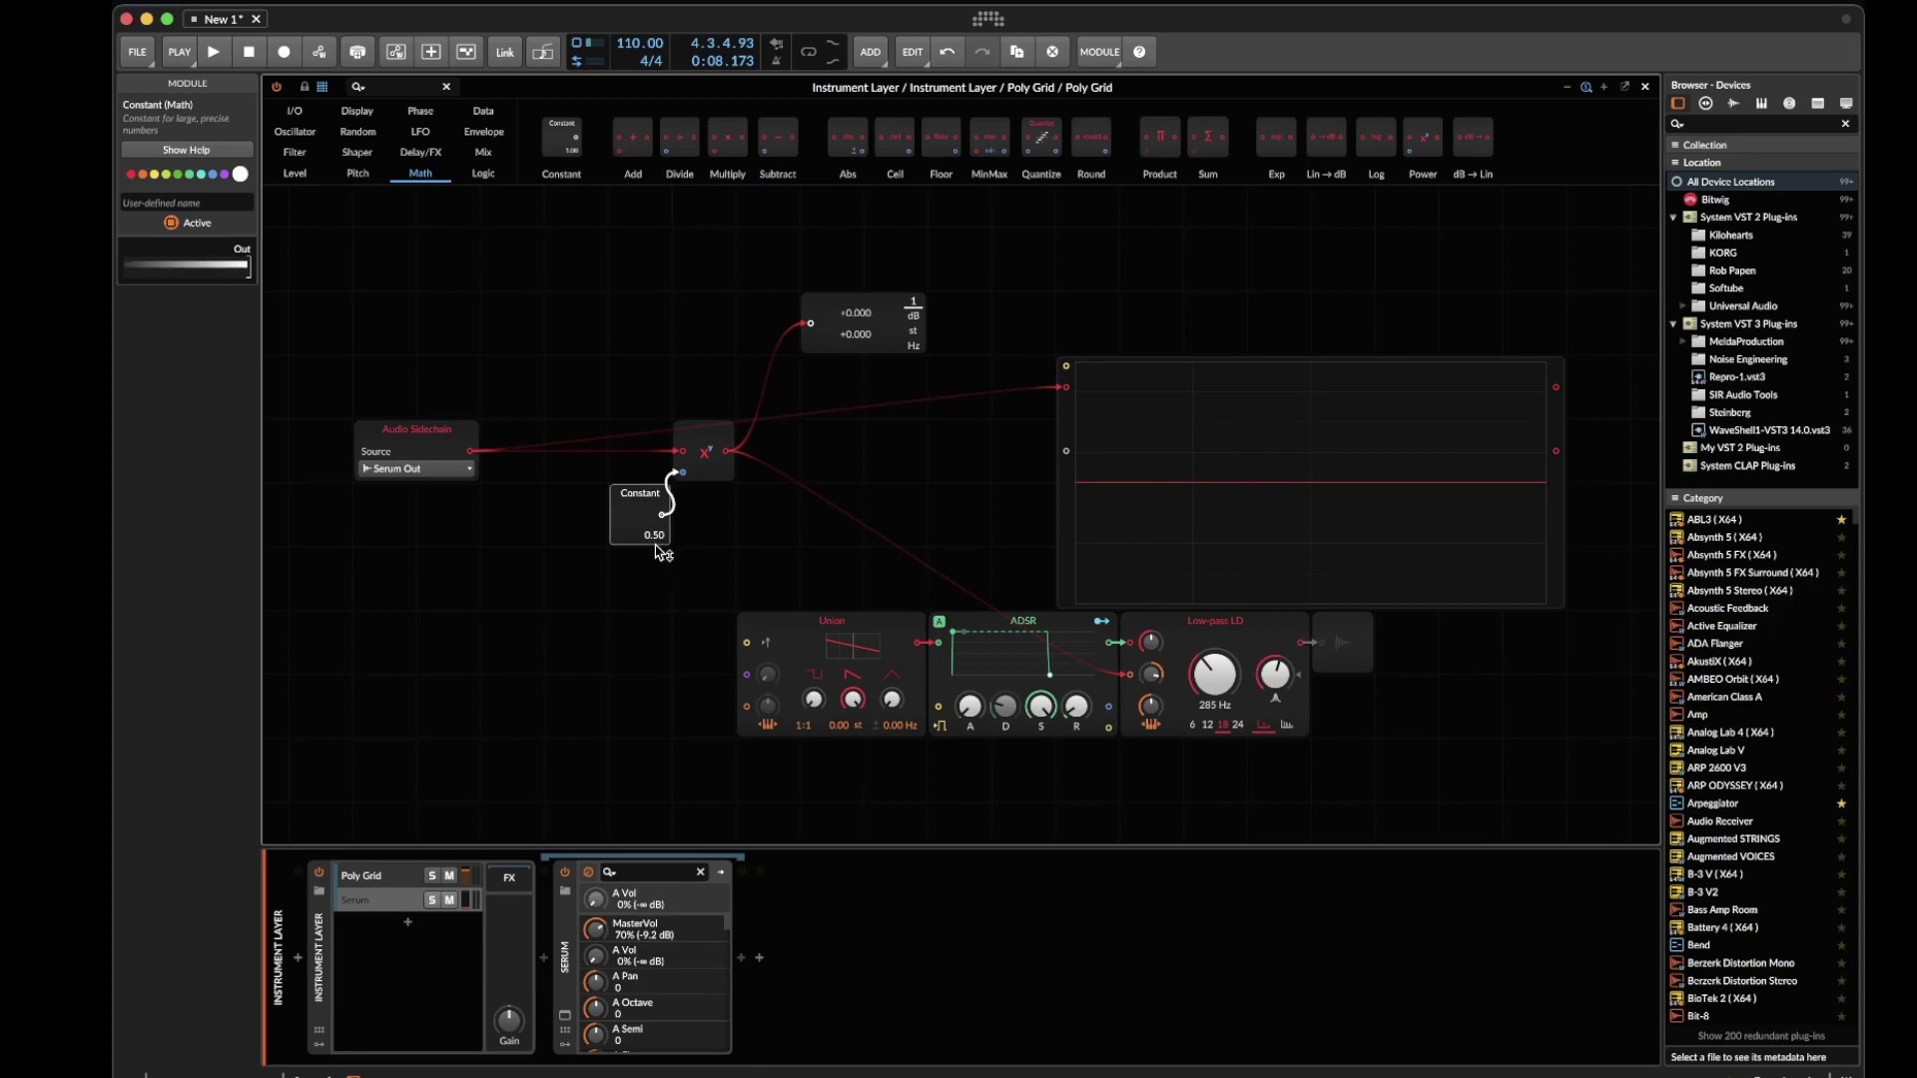
pyautogui.moveTo(727, 452); pyautogui.dragTo(1070, 395)
pyautogui.press('space')
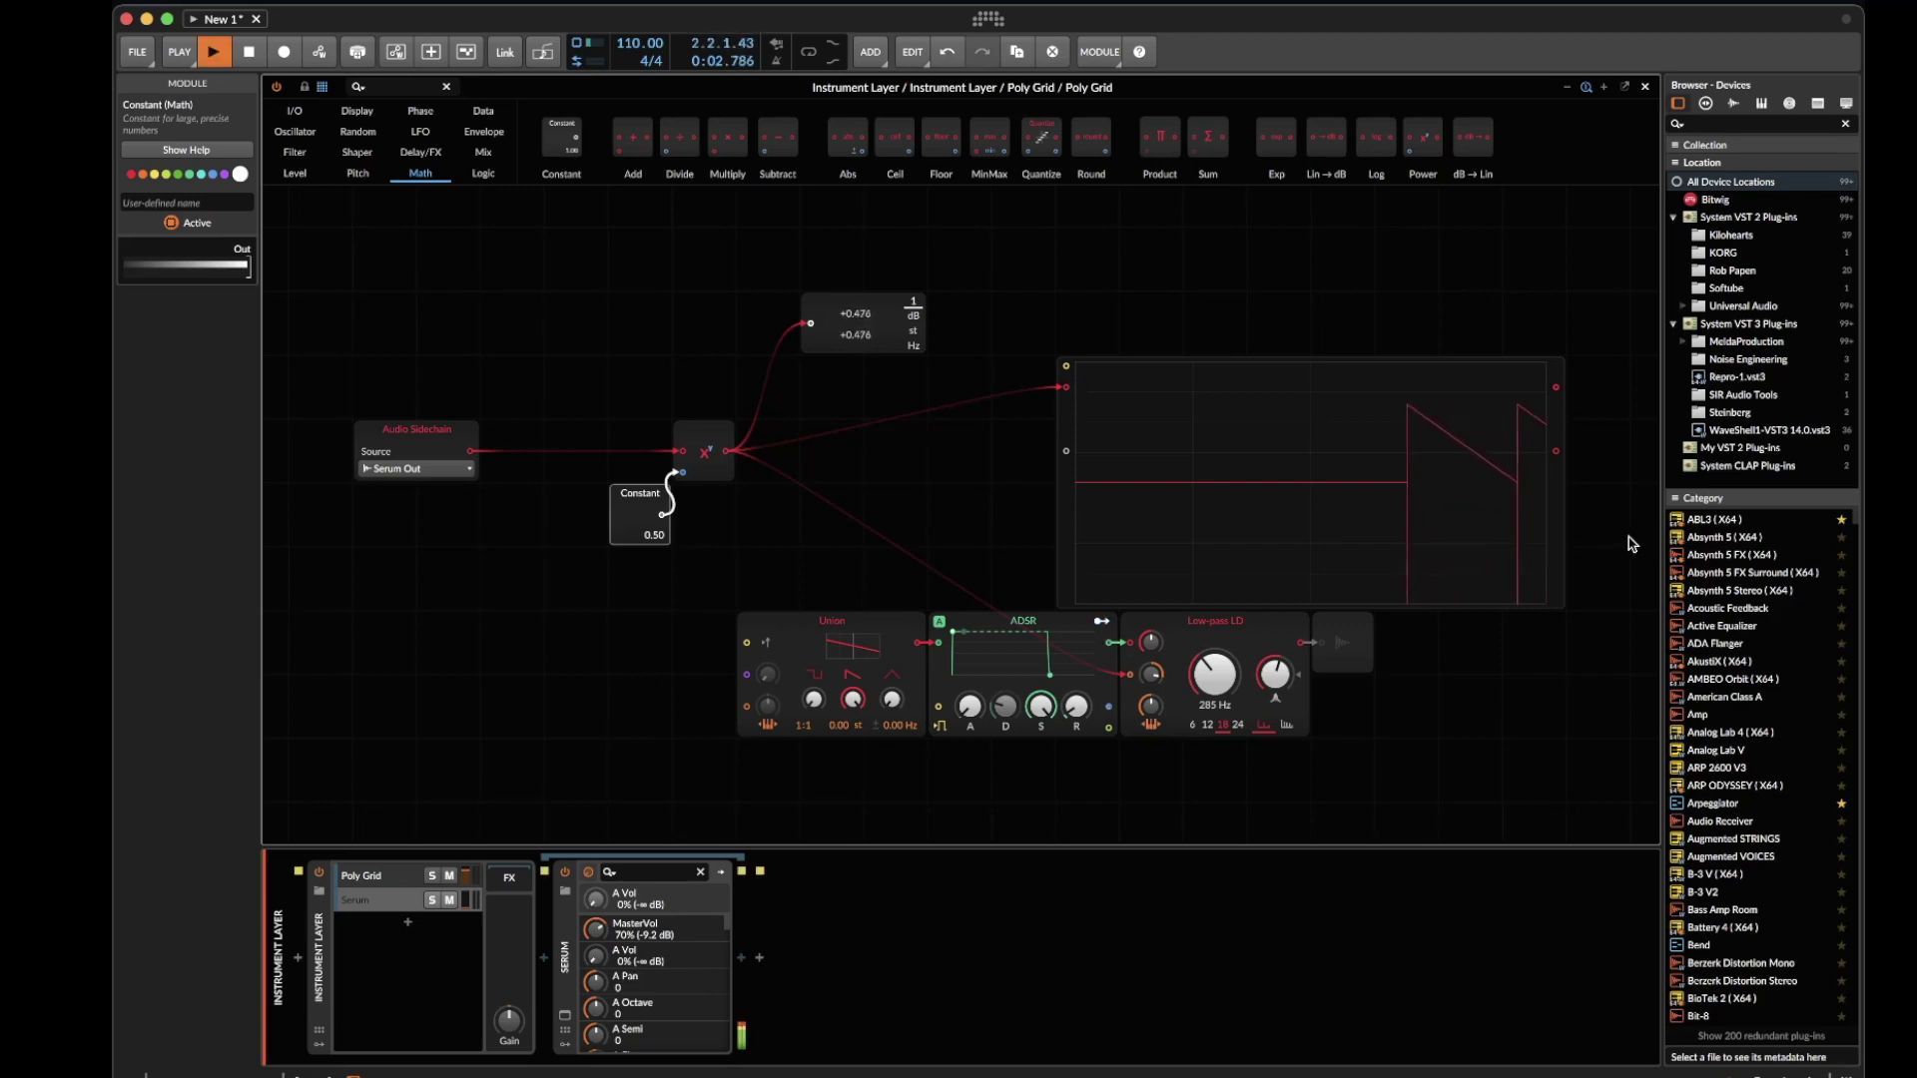
pyautogui.press('space')
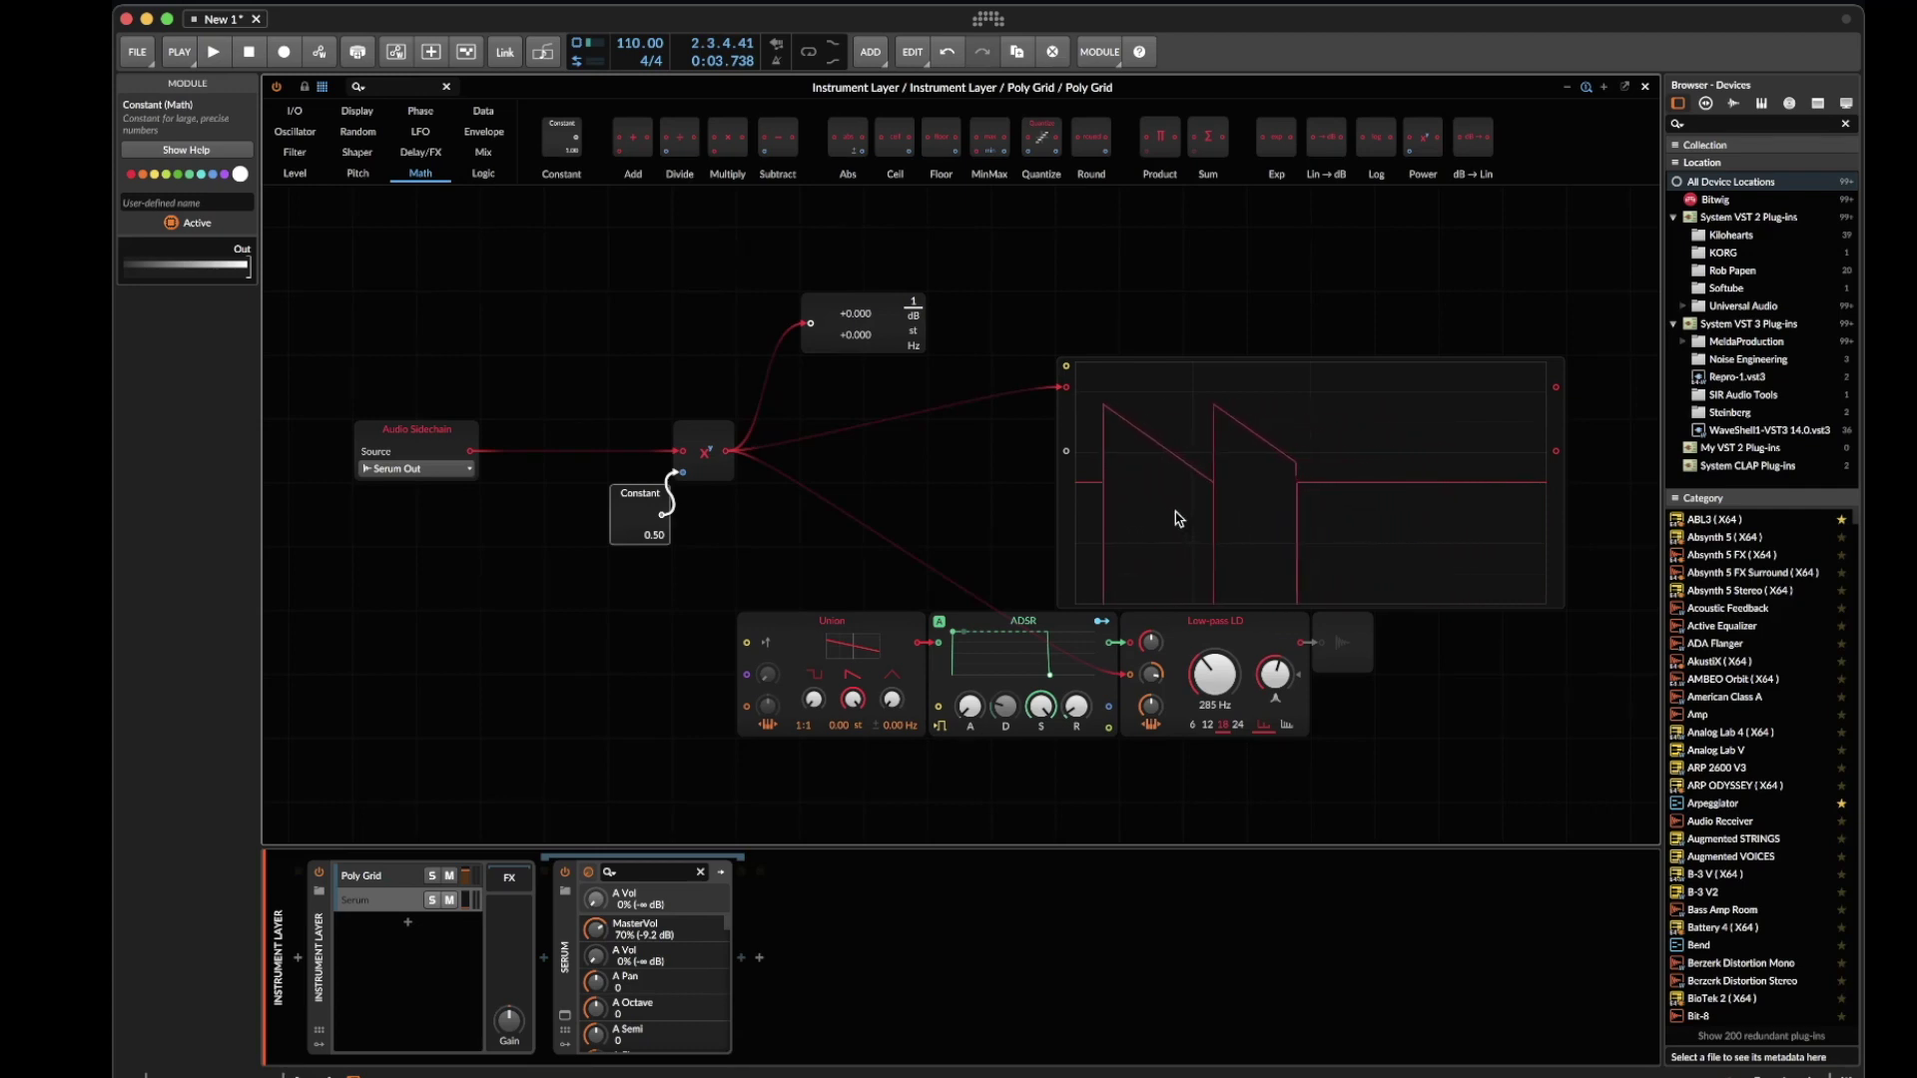
pyautogui.click(565, 1015)
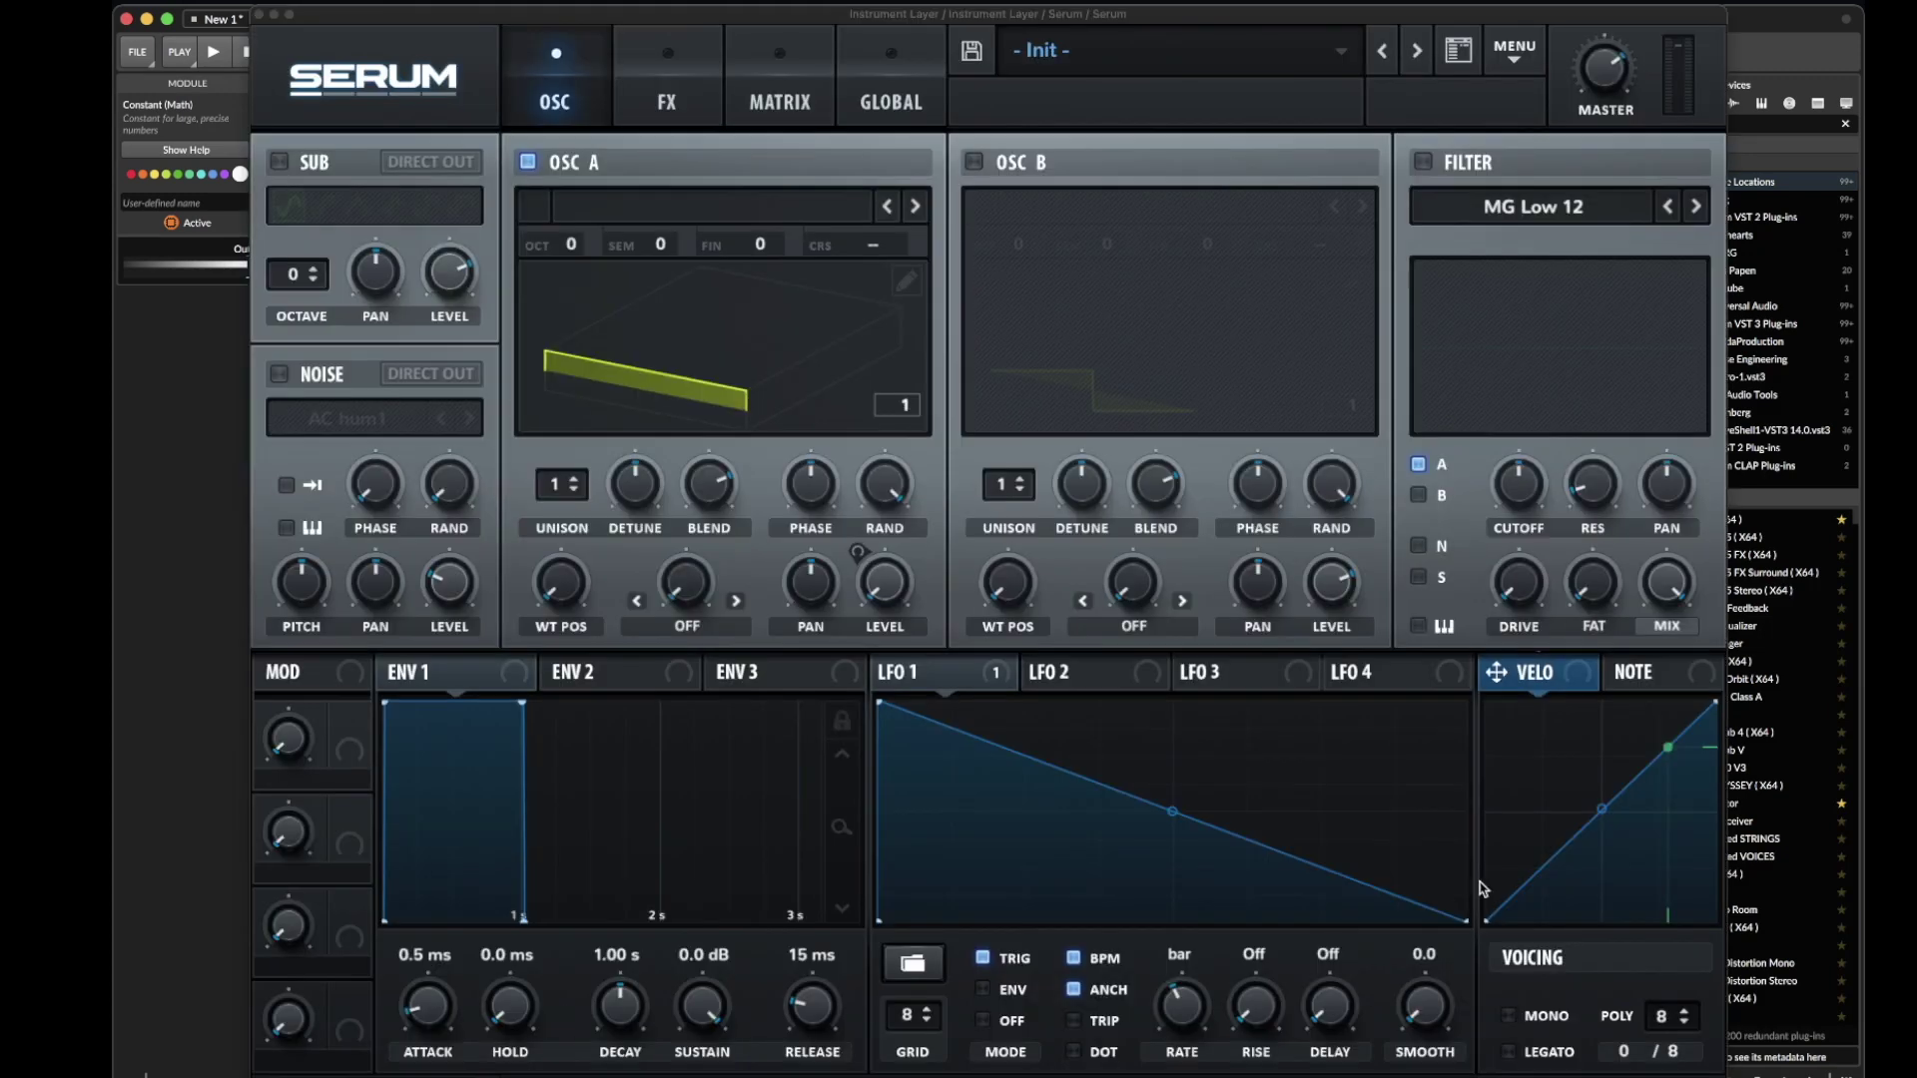
pyautogui.click(1470, 929)
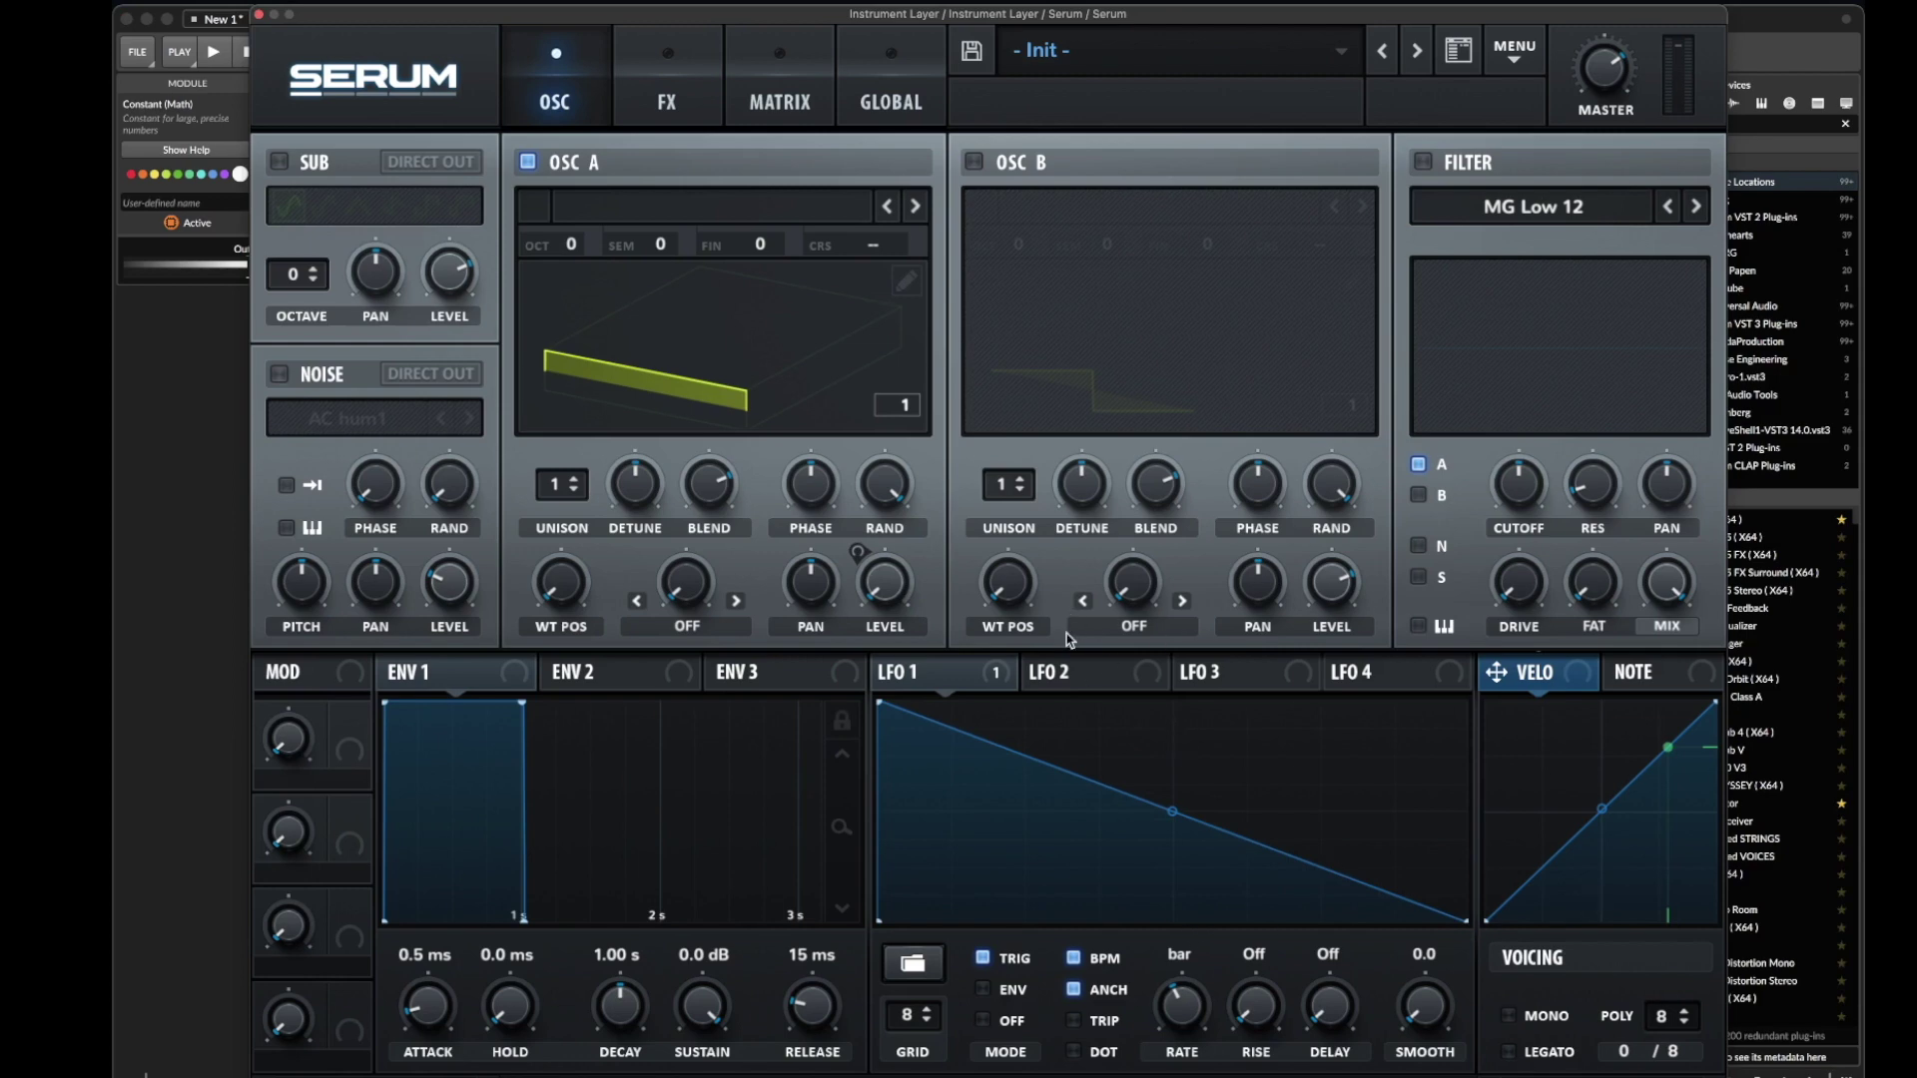
pyautogui.click(259, 15)
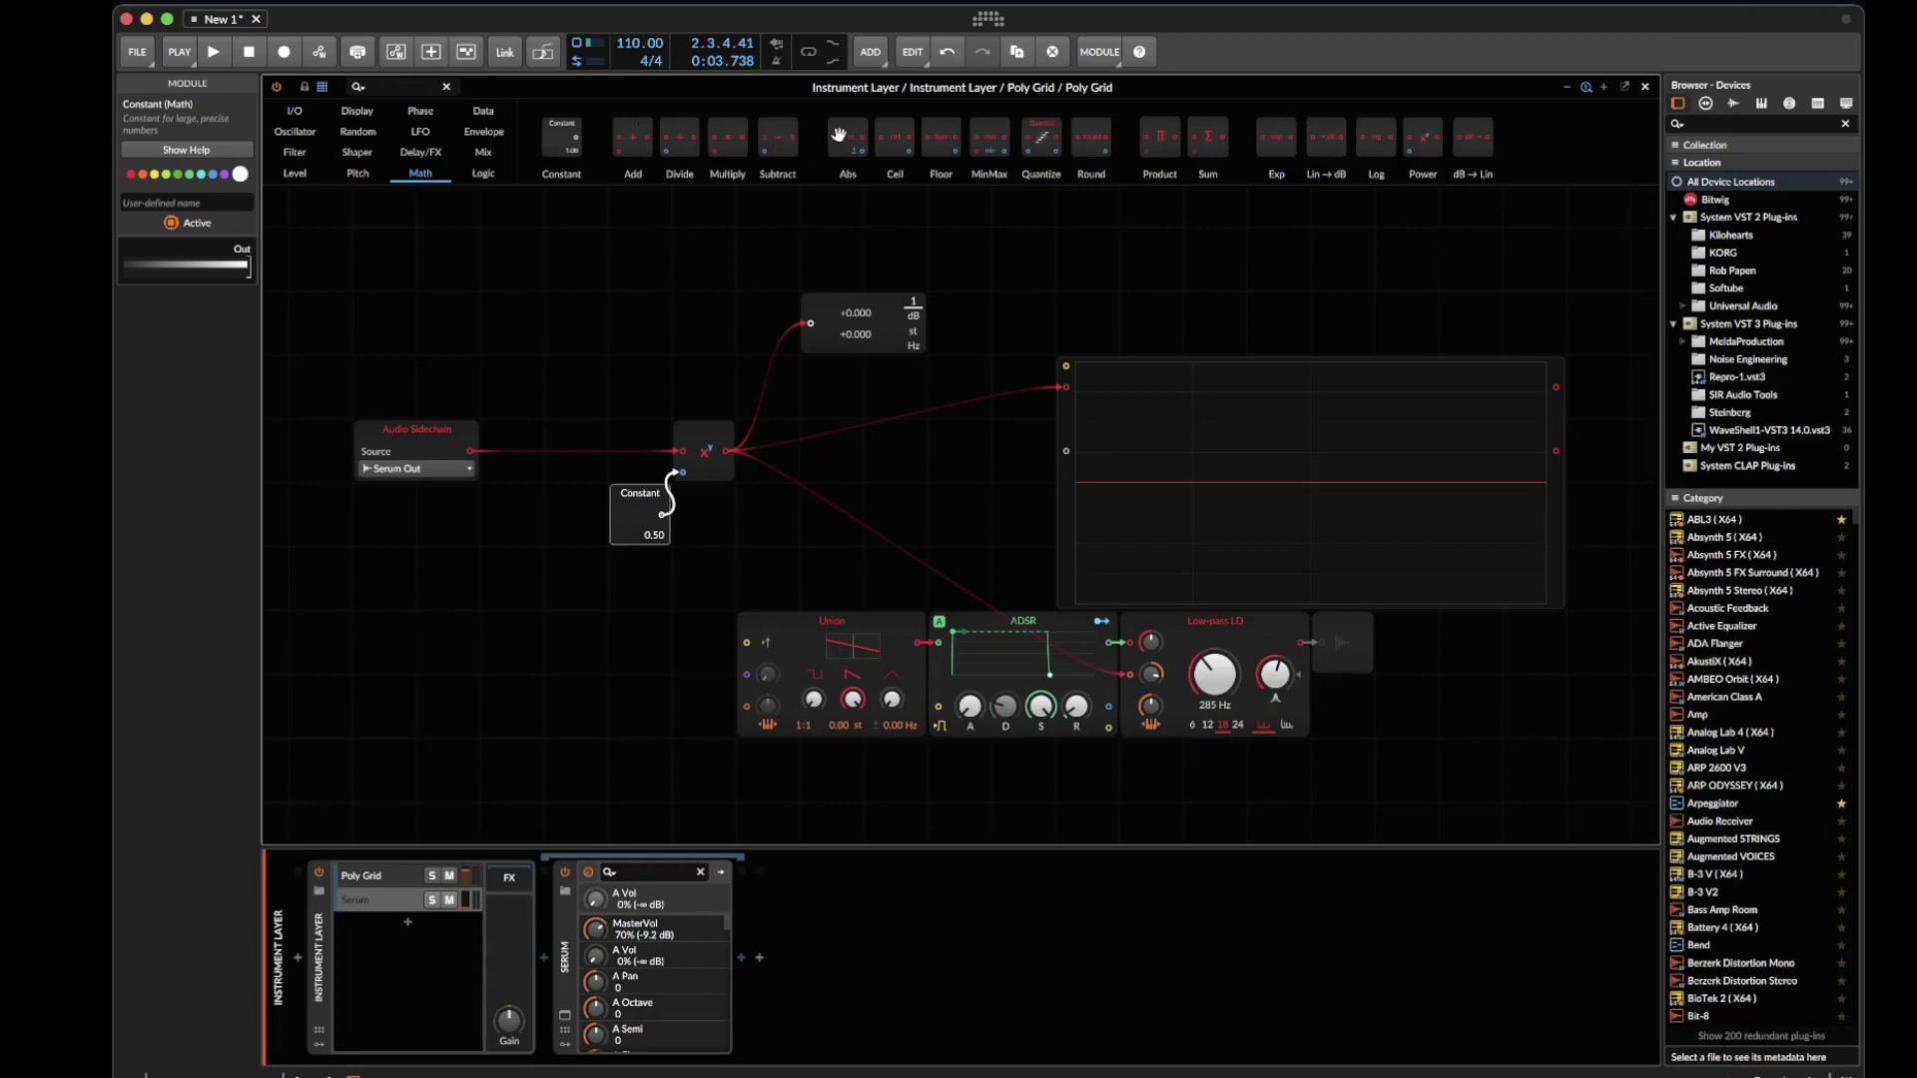
# Add an Abs module inline on the Audio Sidechain–x^y cable and start playback
pyautogui.moveTo(839, 135); pyautogui.dragTo(650, 377)
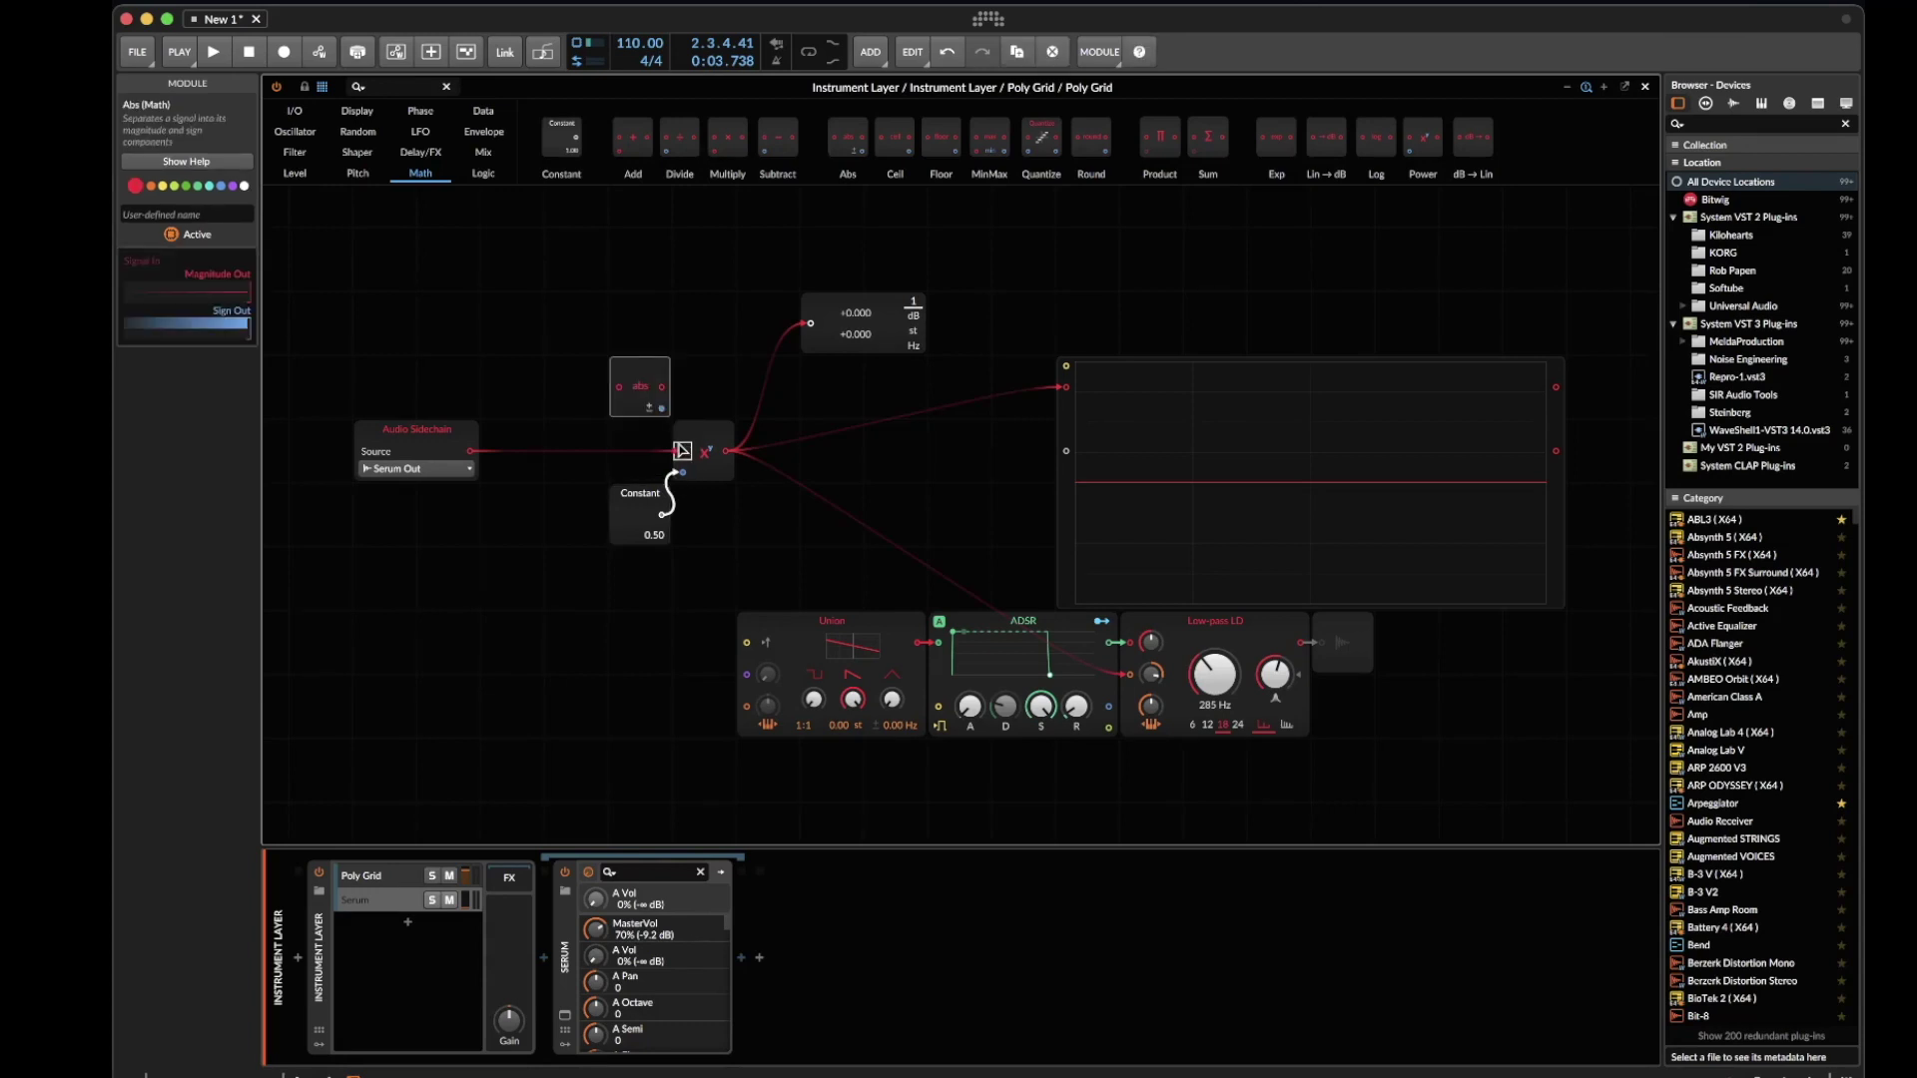
pyautogui.moveTo(682, 450); pyautogui.dragTo(640, 391)
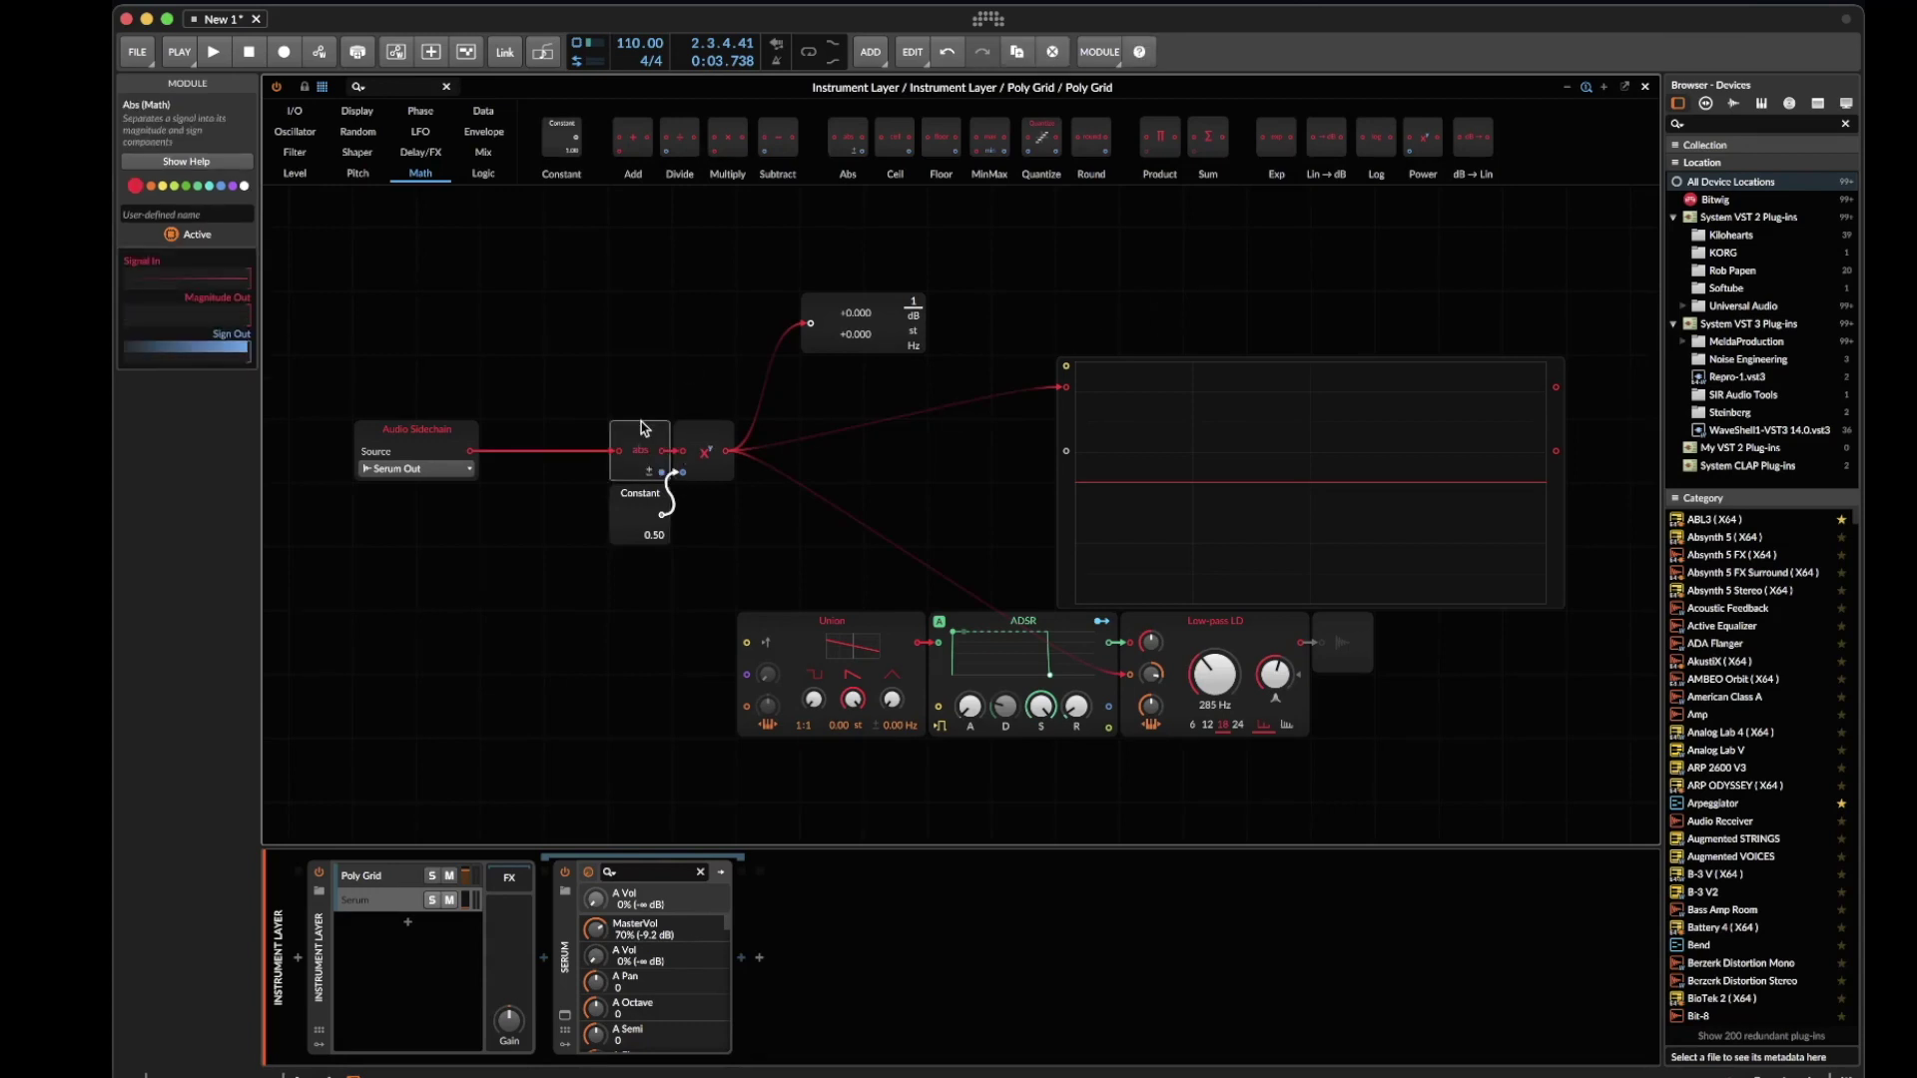
pyautogui.press('space')
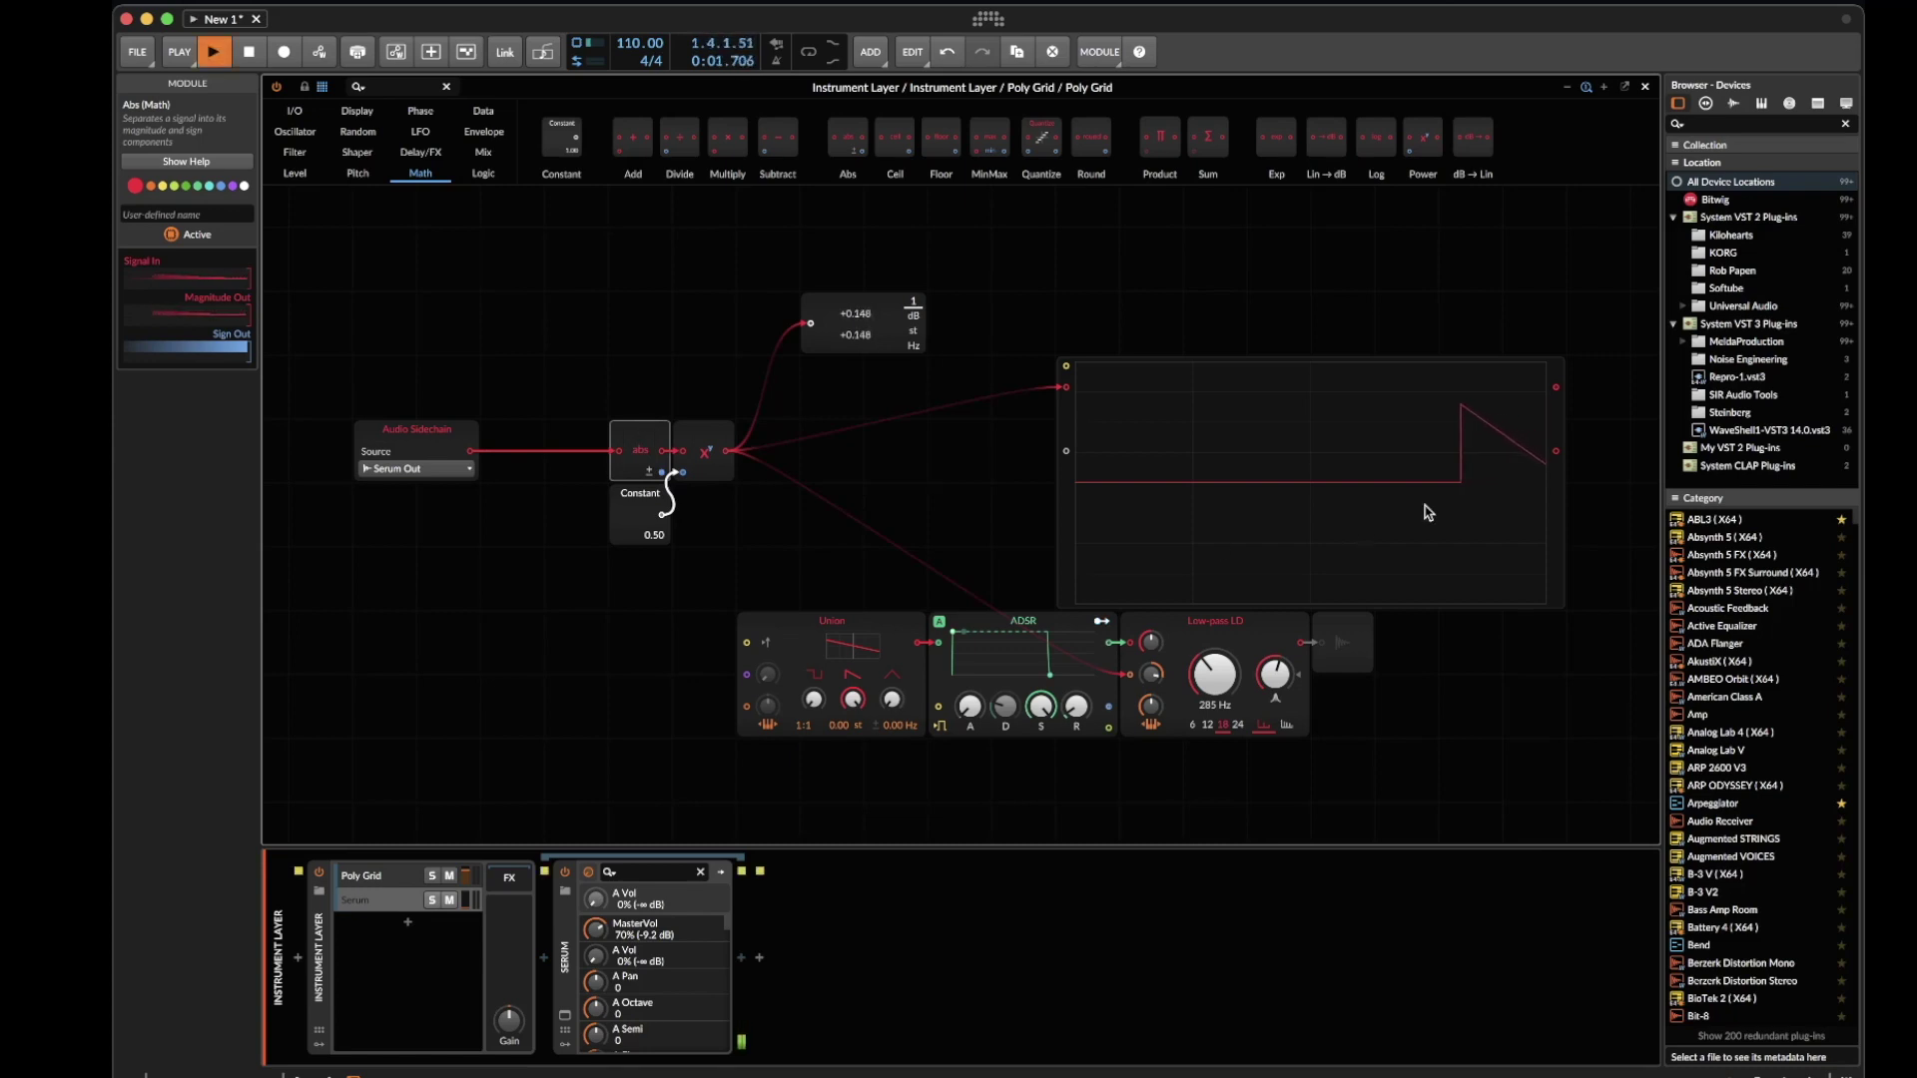